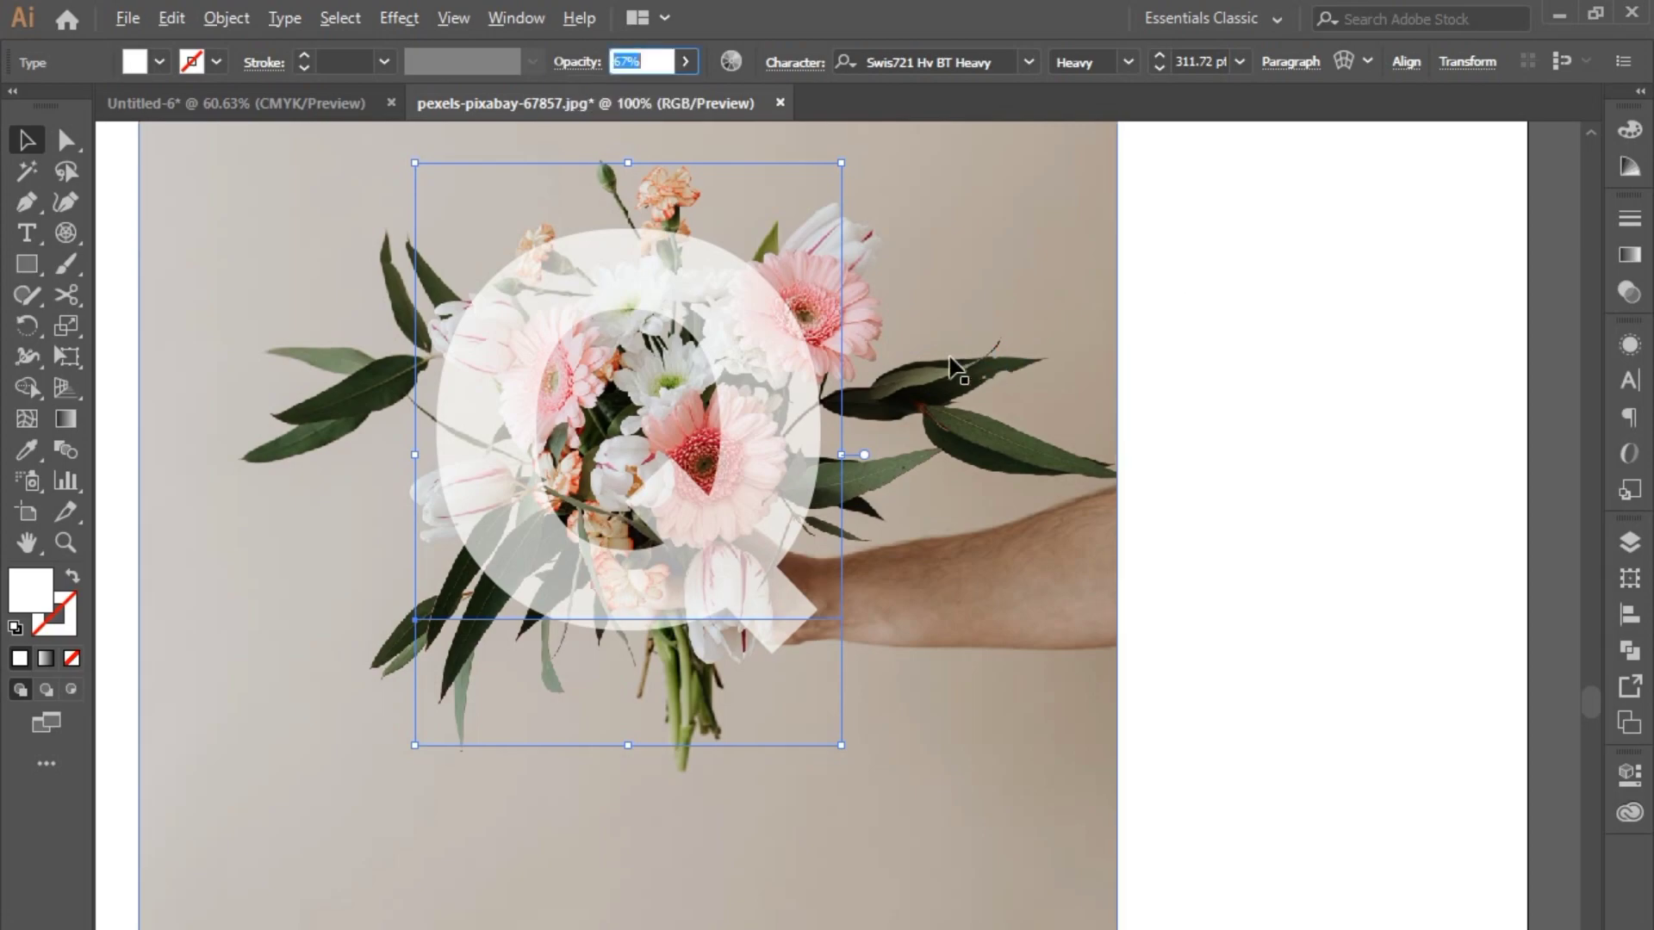
# Reposition the semi-transparent letter Q slightly over the bouquet so the flowers overlap its edges
pyautogui.click(948, 379)
pyautogui.moveTo(728, 399); pyautogui.dragTo(793, 453)
pyautogui.scroll(1, 866, 531)
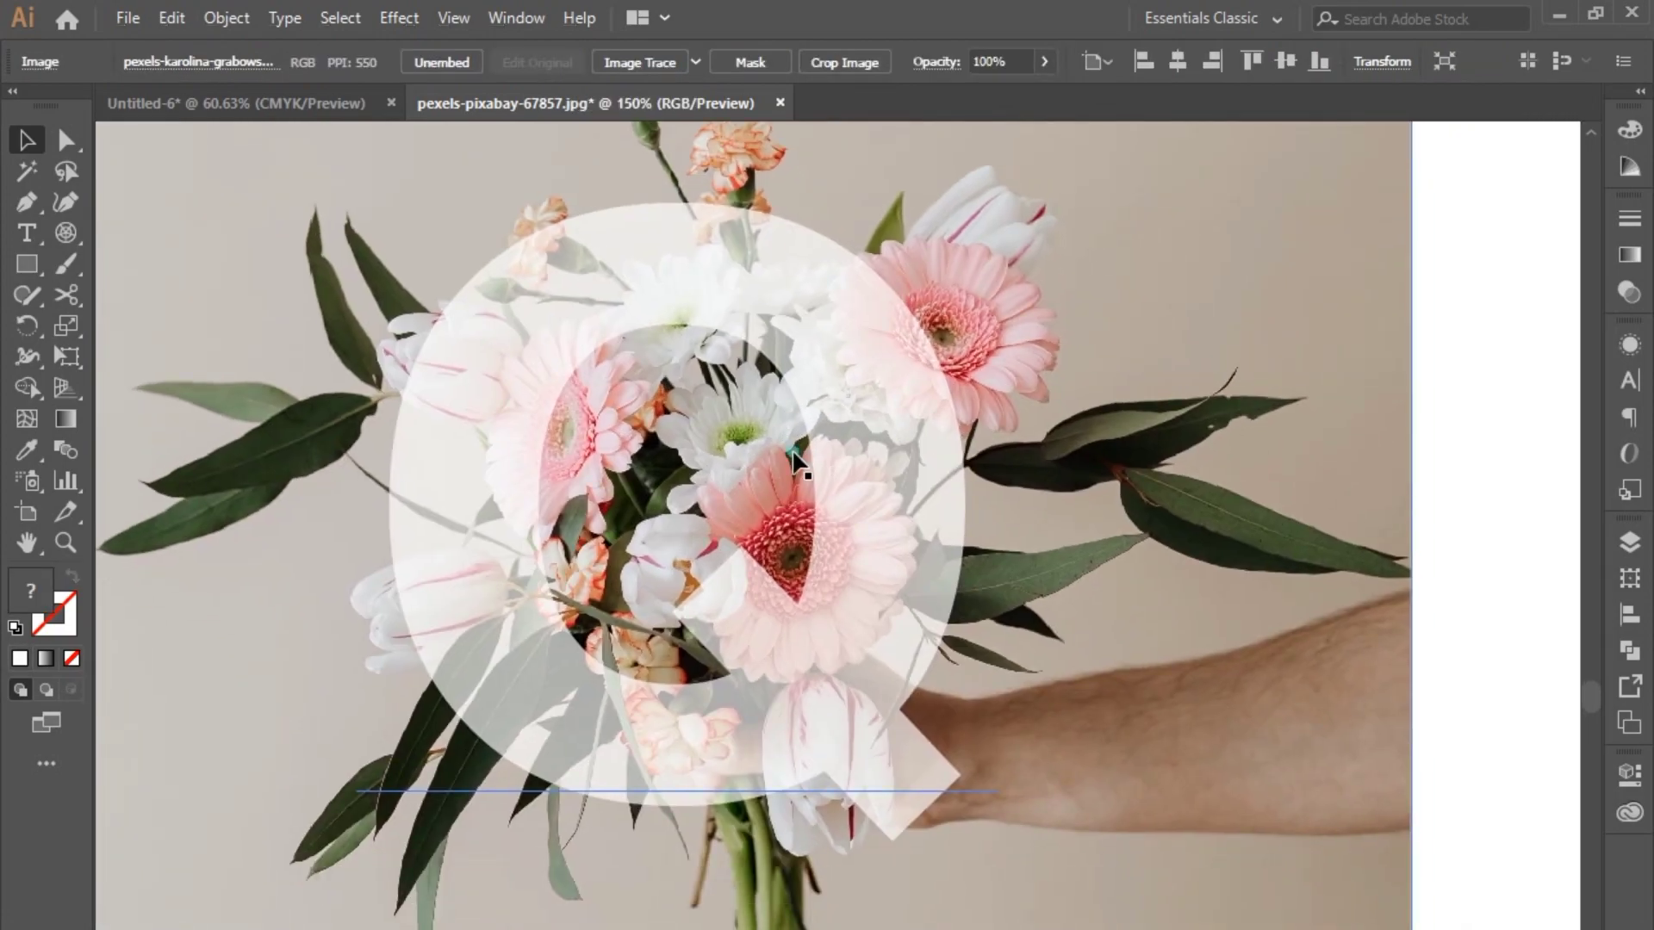
pyautogui.click(757, 349)
pyautogui.click(1099, 472)
pyautogui.moveTo(915, 457); pyautogui.dragTo(923, 459)
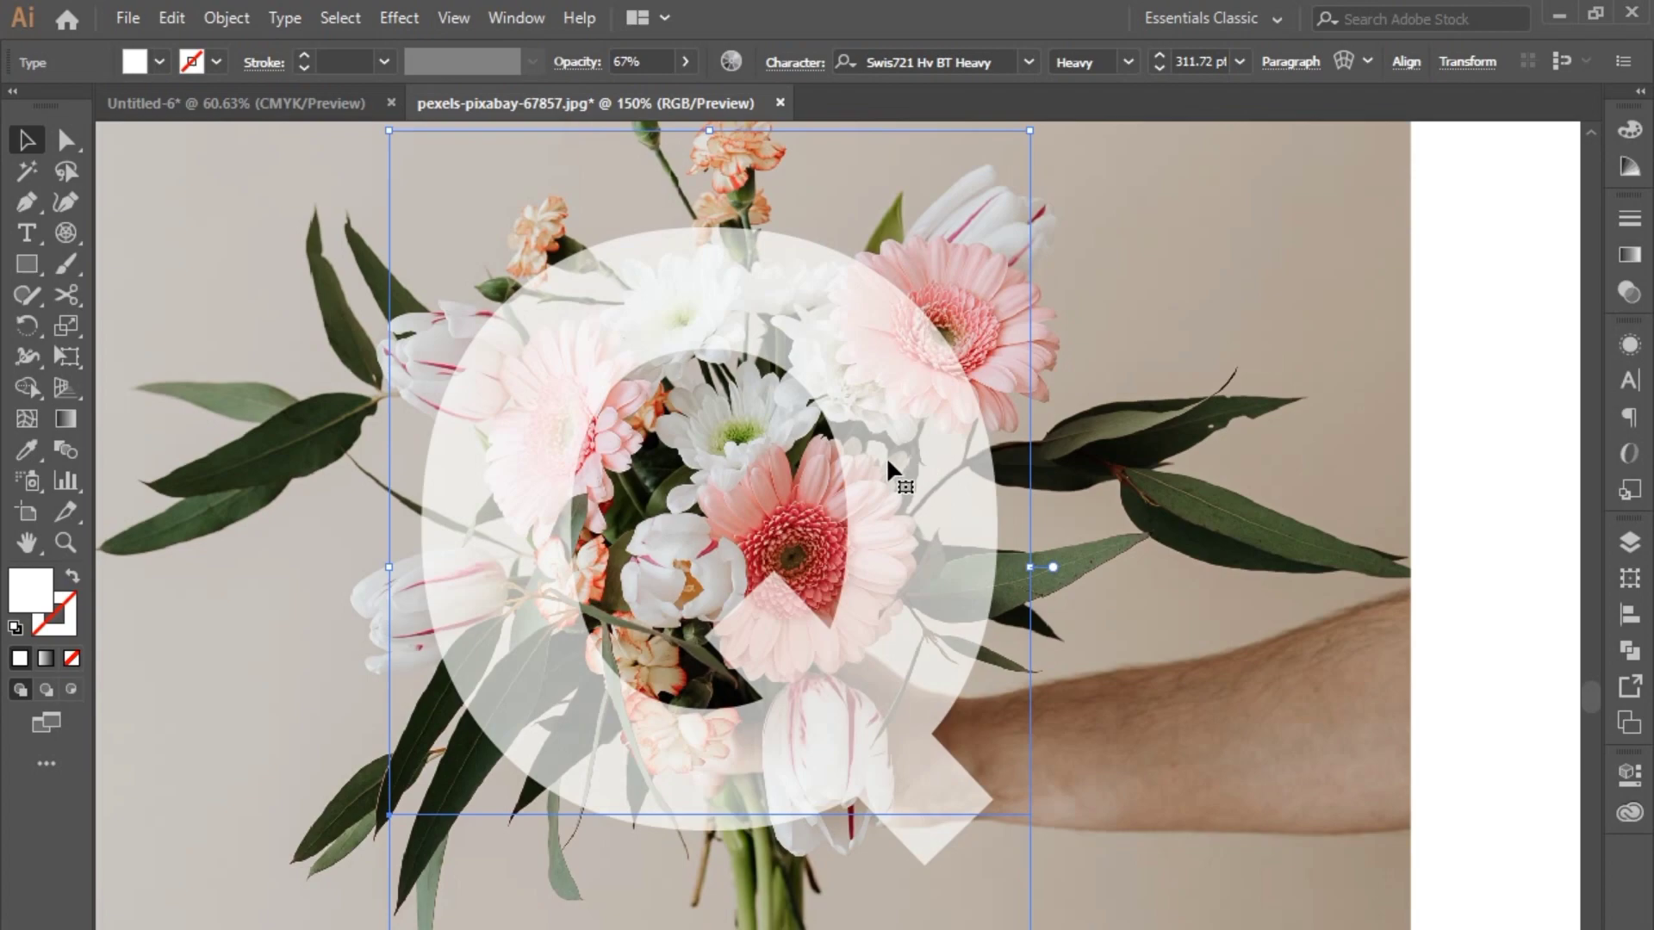
# Expand the letter Q text into shapes with the Object and Fill options enabled
pyautogui.hotkey('ctrl', 'a')
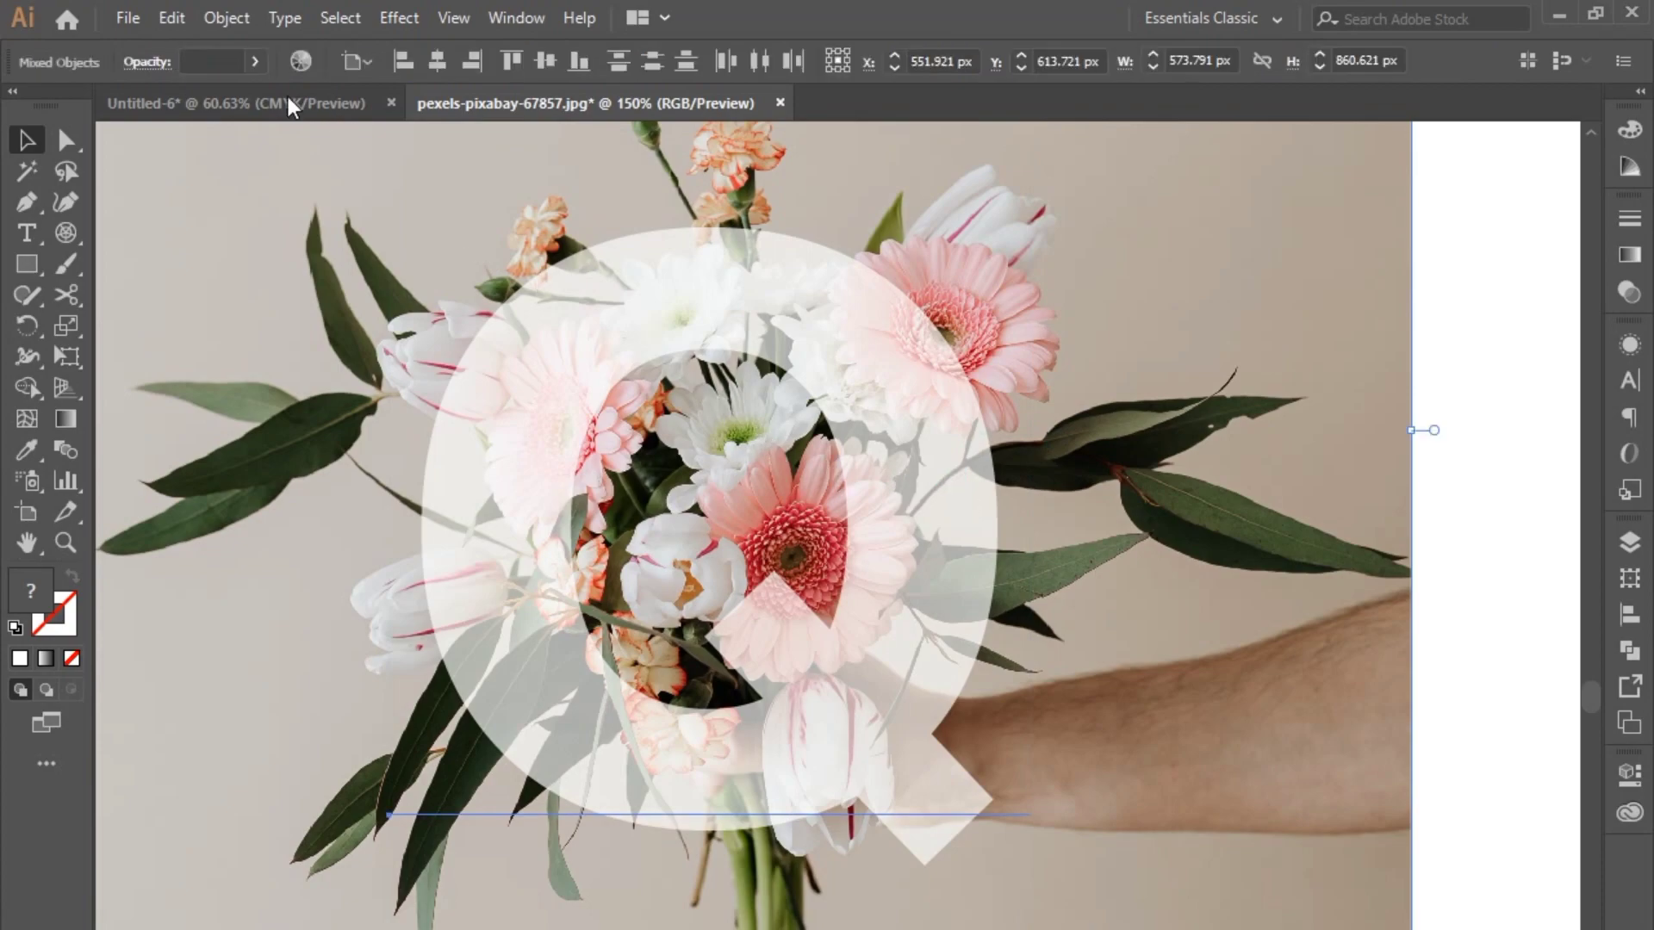
pyautogui.click(1031, 505)
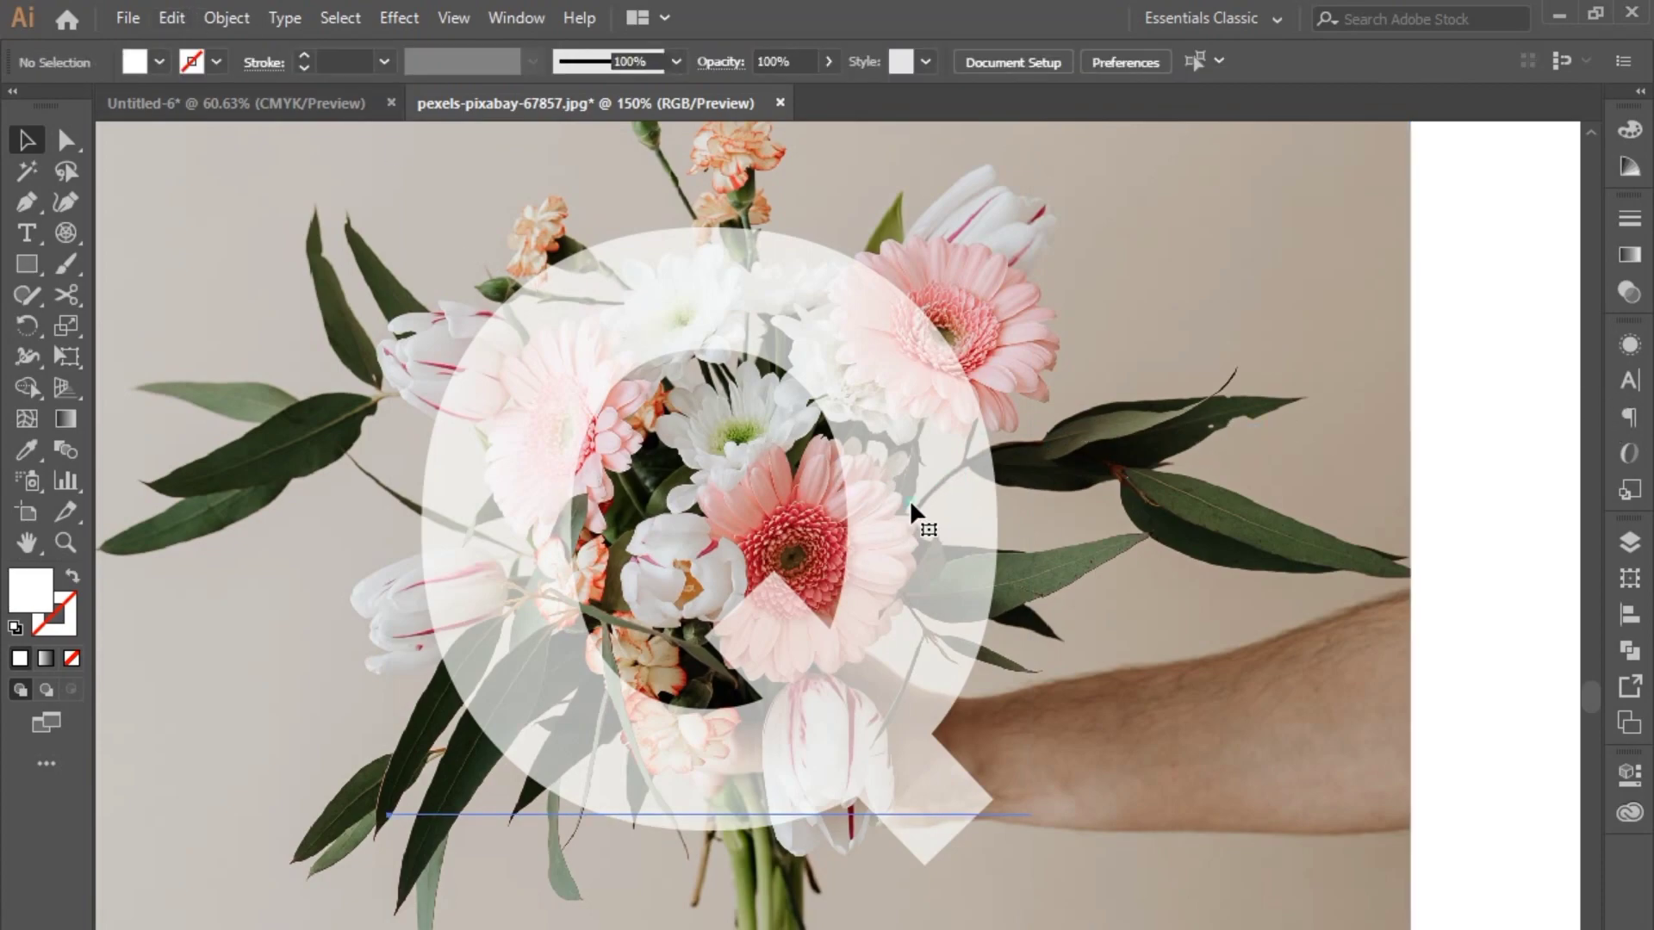
pyautogui.click(910, 499)
pyautogui.click(226, 18)
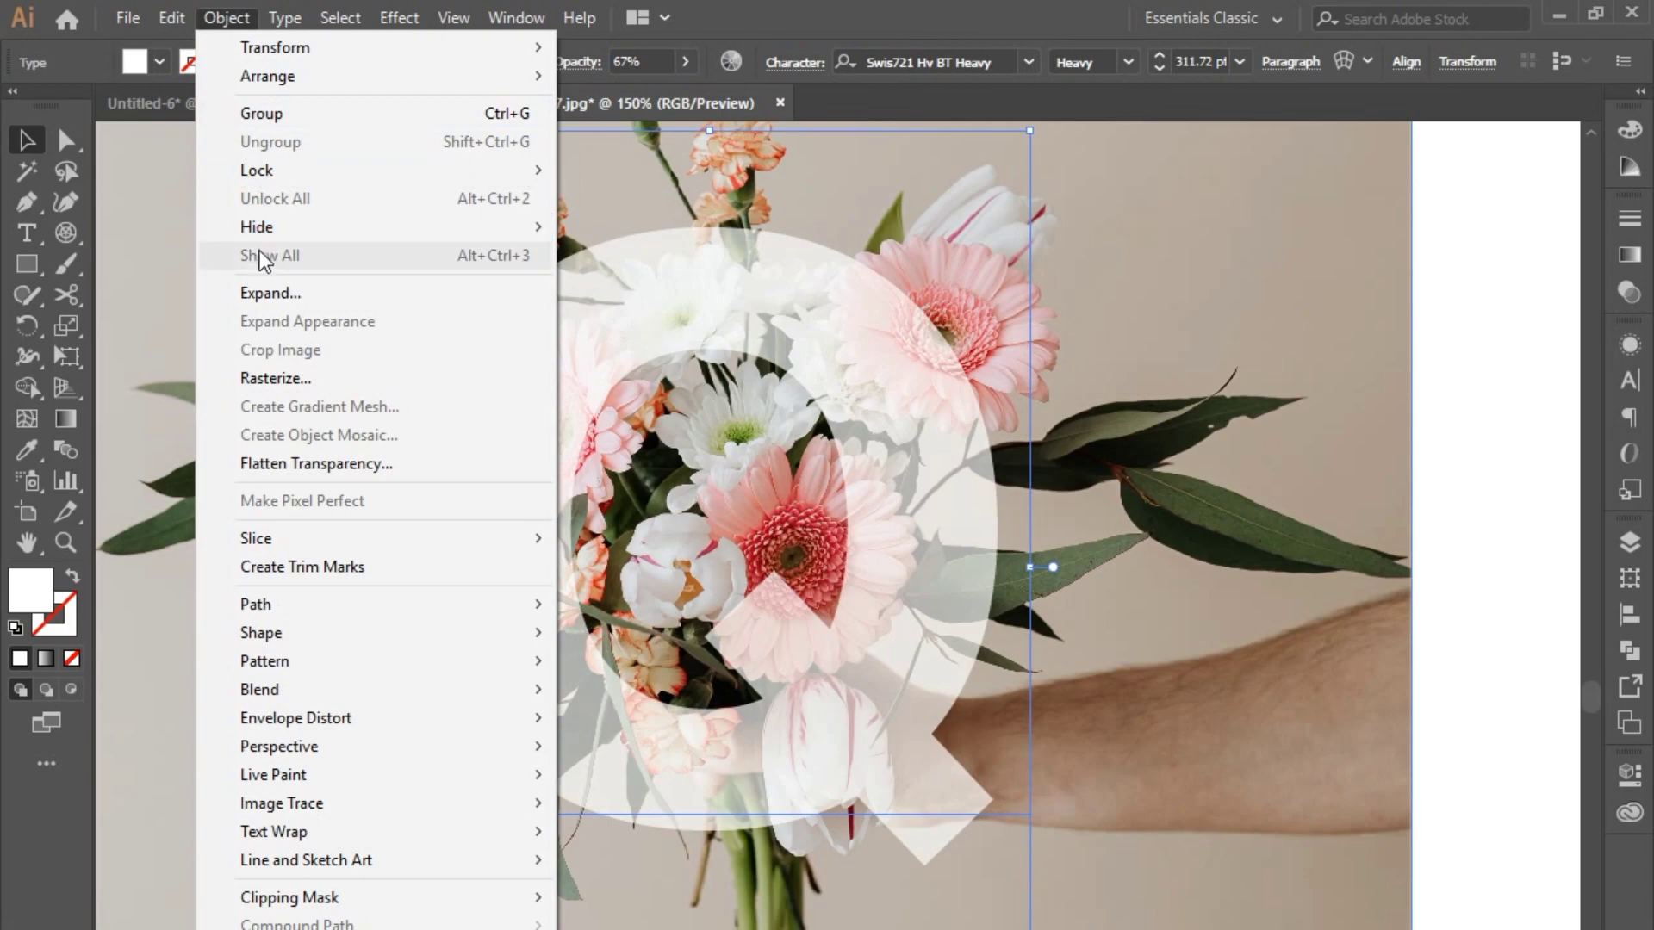
pyautogui.click(260, 285)
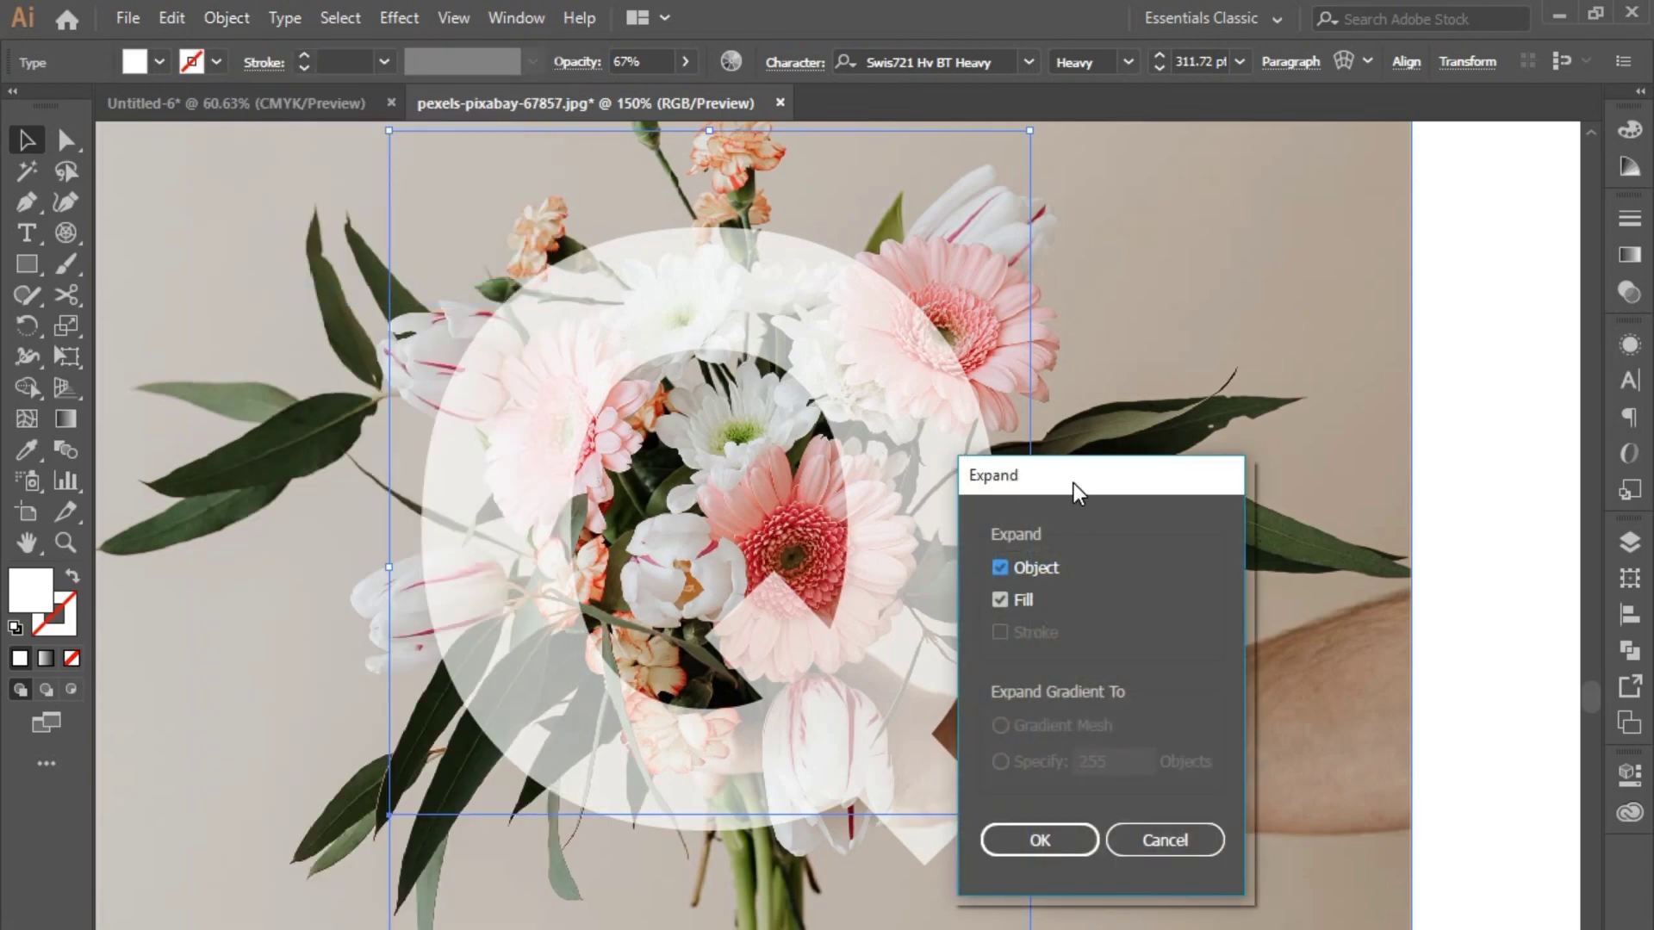
pyautogui.moveTo(1074, 484); pyautogui.dragTo(1122, 336)
pyautogui.click(1083, 684)
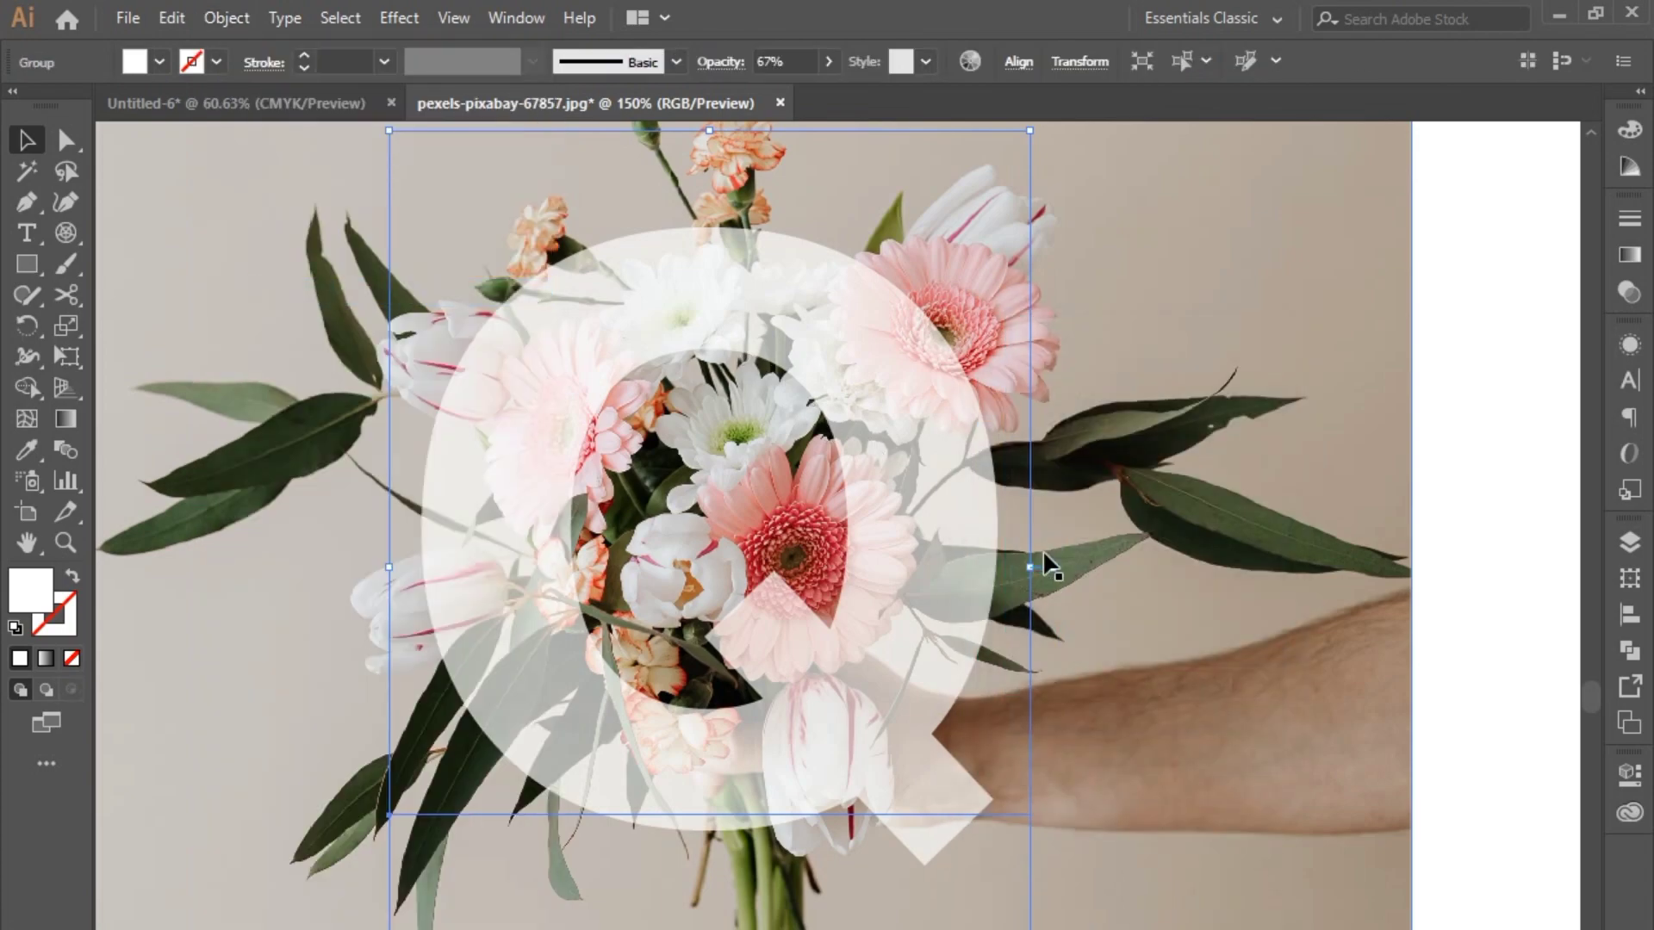
# Select the flower photo together with the expanded Q and lock both
pyautogui.keyDown('shift'); pyautogui.click(1384, 384); pyautogui.keyUp('shift')
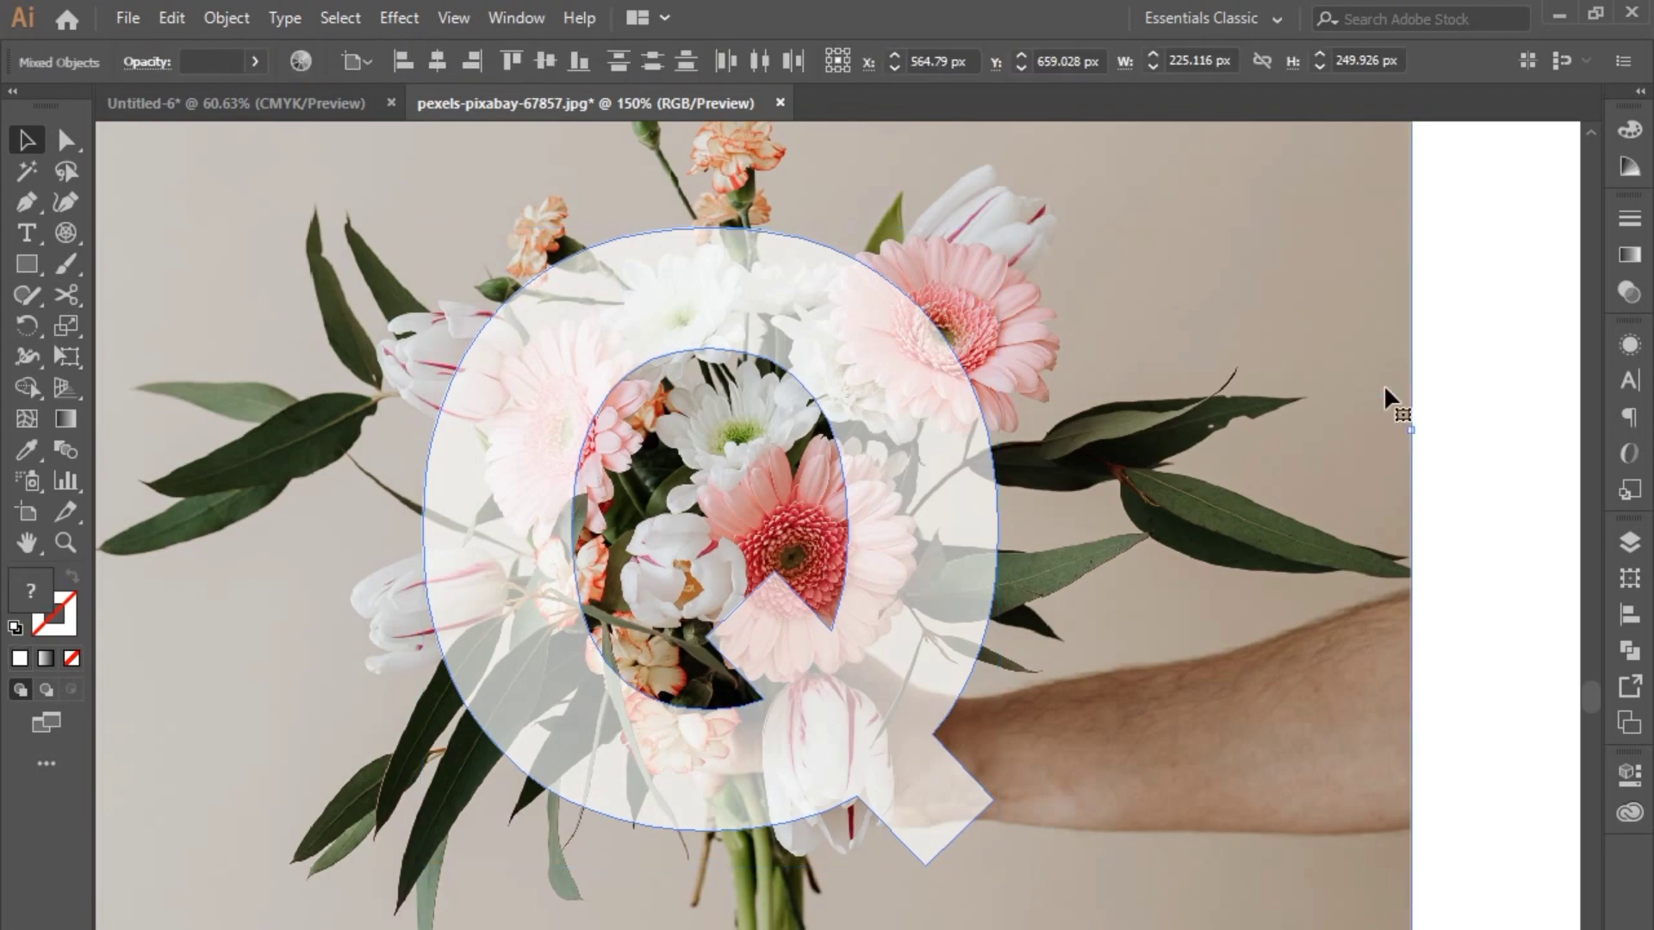
pyautogui.click(207, 19)
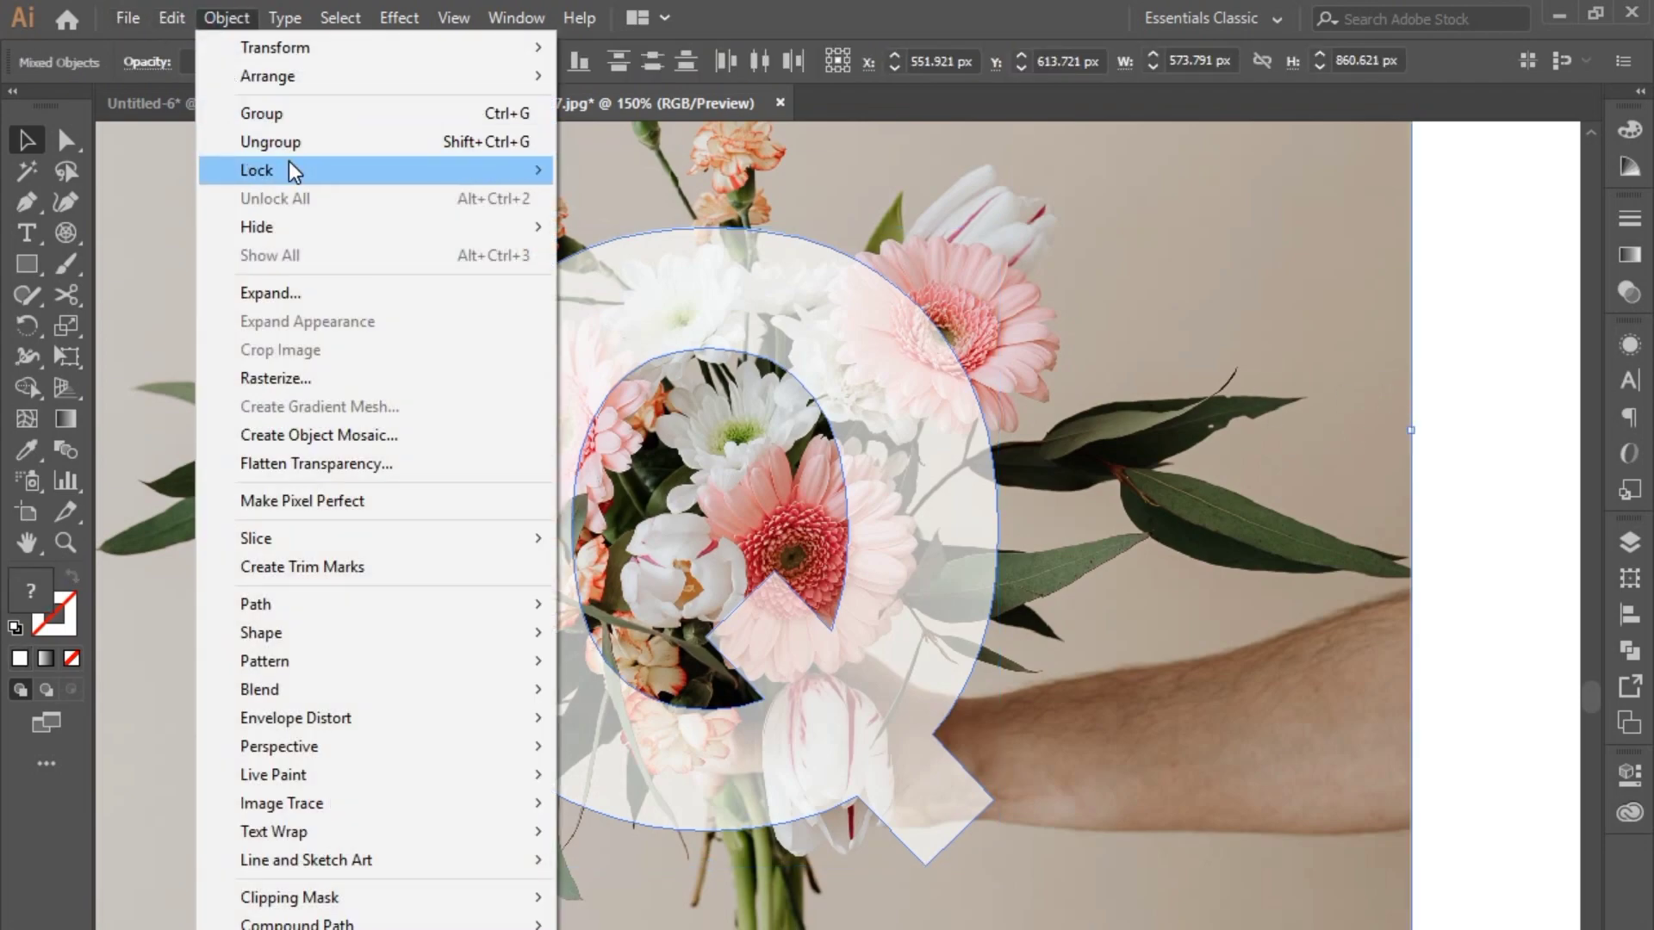
pyautogui.moveTo(288, 162)
pyautogui.click(608, 174)
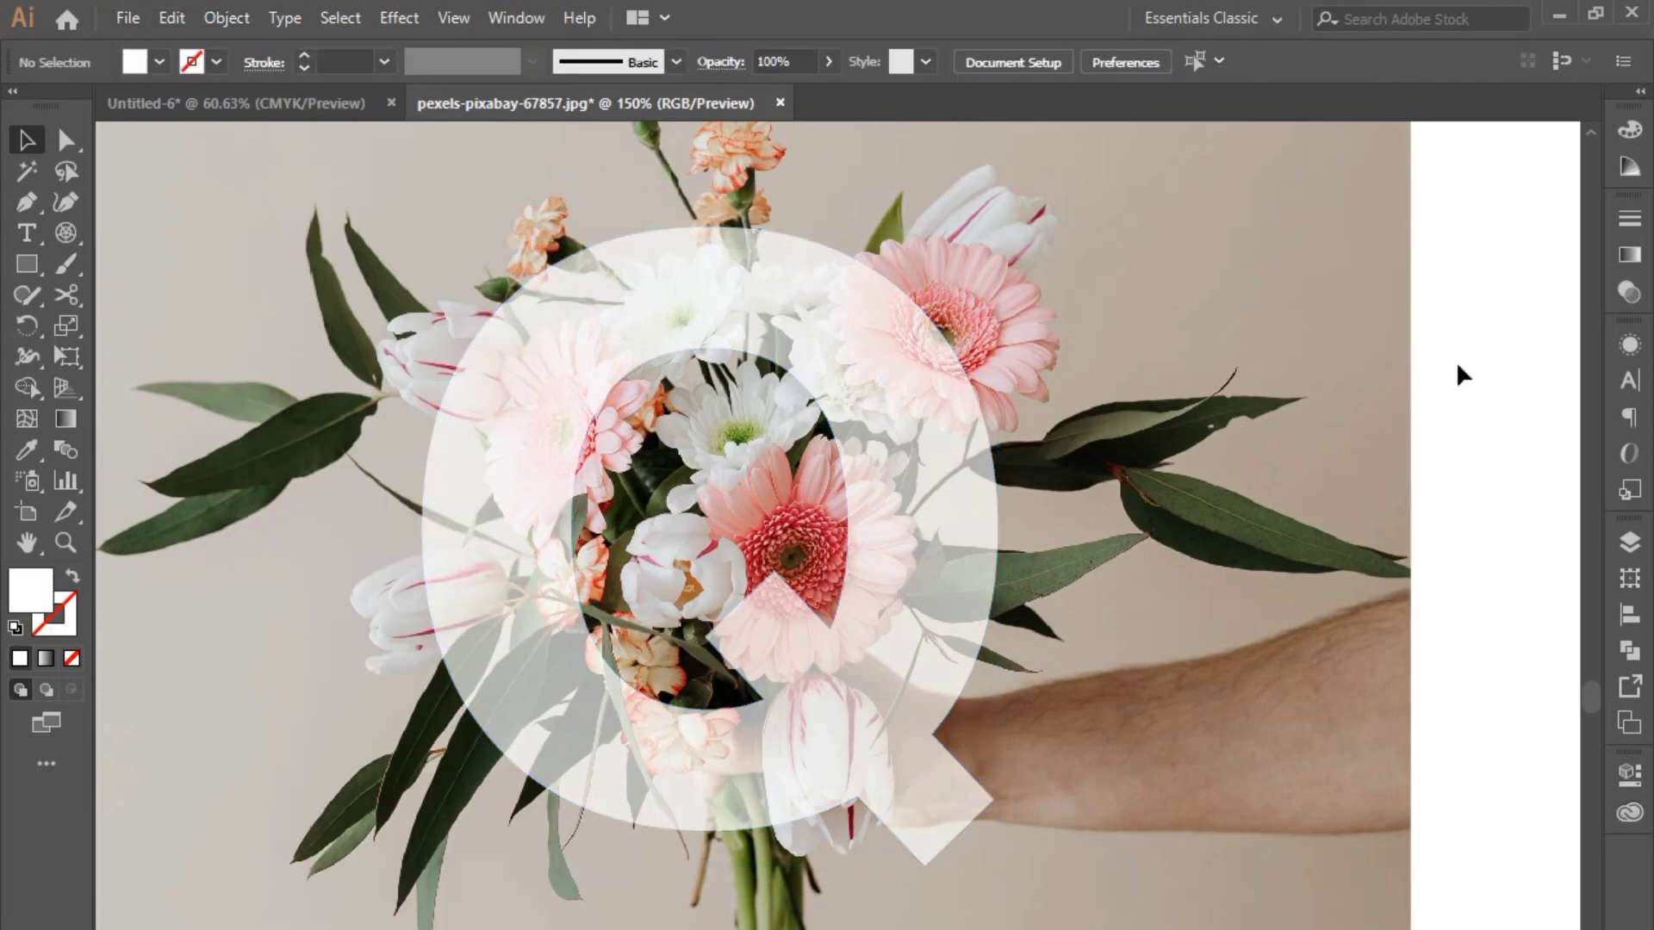
# Start a Pen tool path at the Q's right edge and trace the tips of the upper-right pink daisy's two lowest petals
pyautogui.scroll(4, 732, 269)
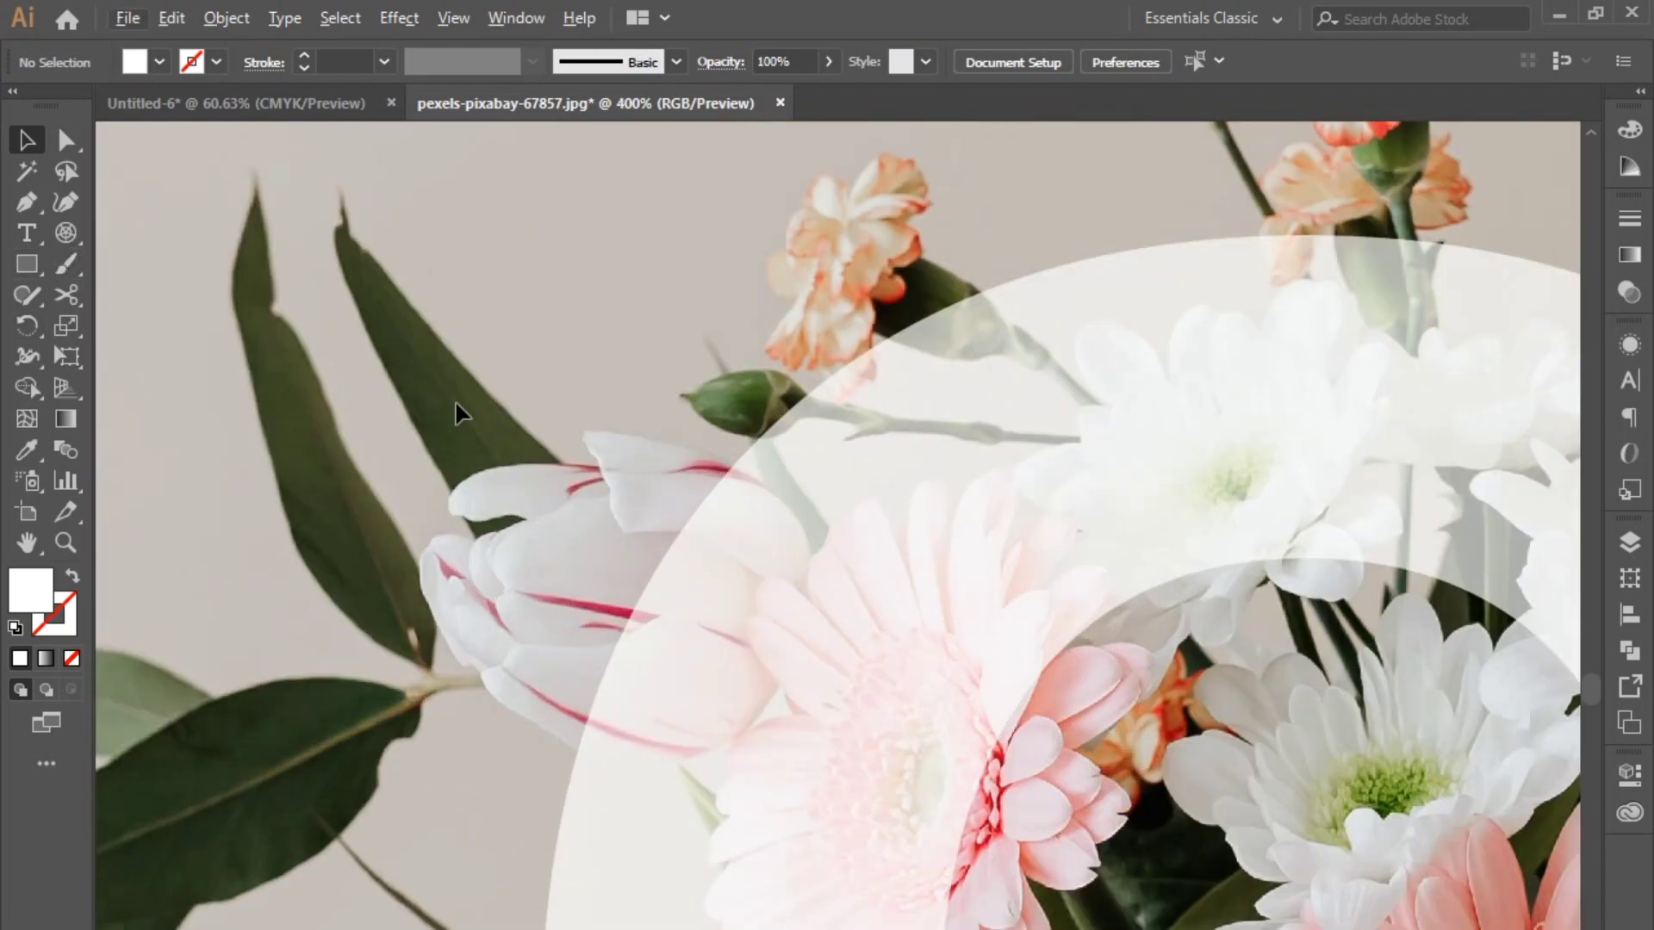
pyautogui.moveTo(540, 462); pyautogui.dragTo(457, 407)
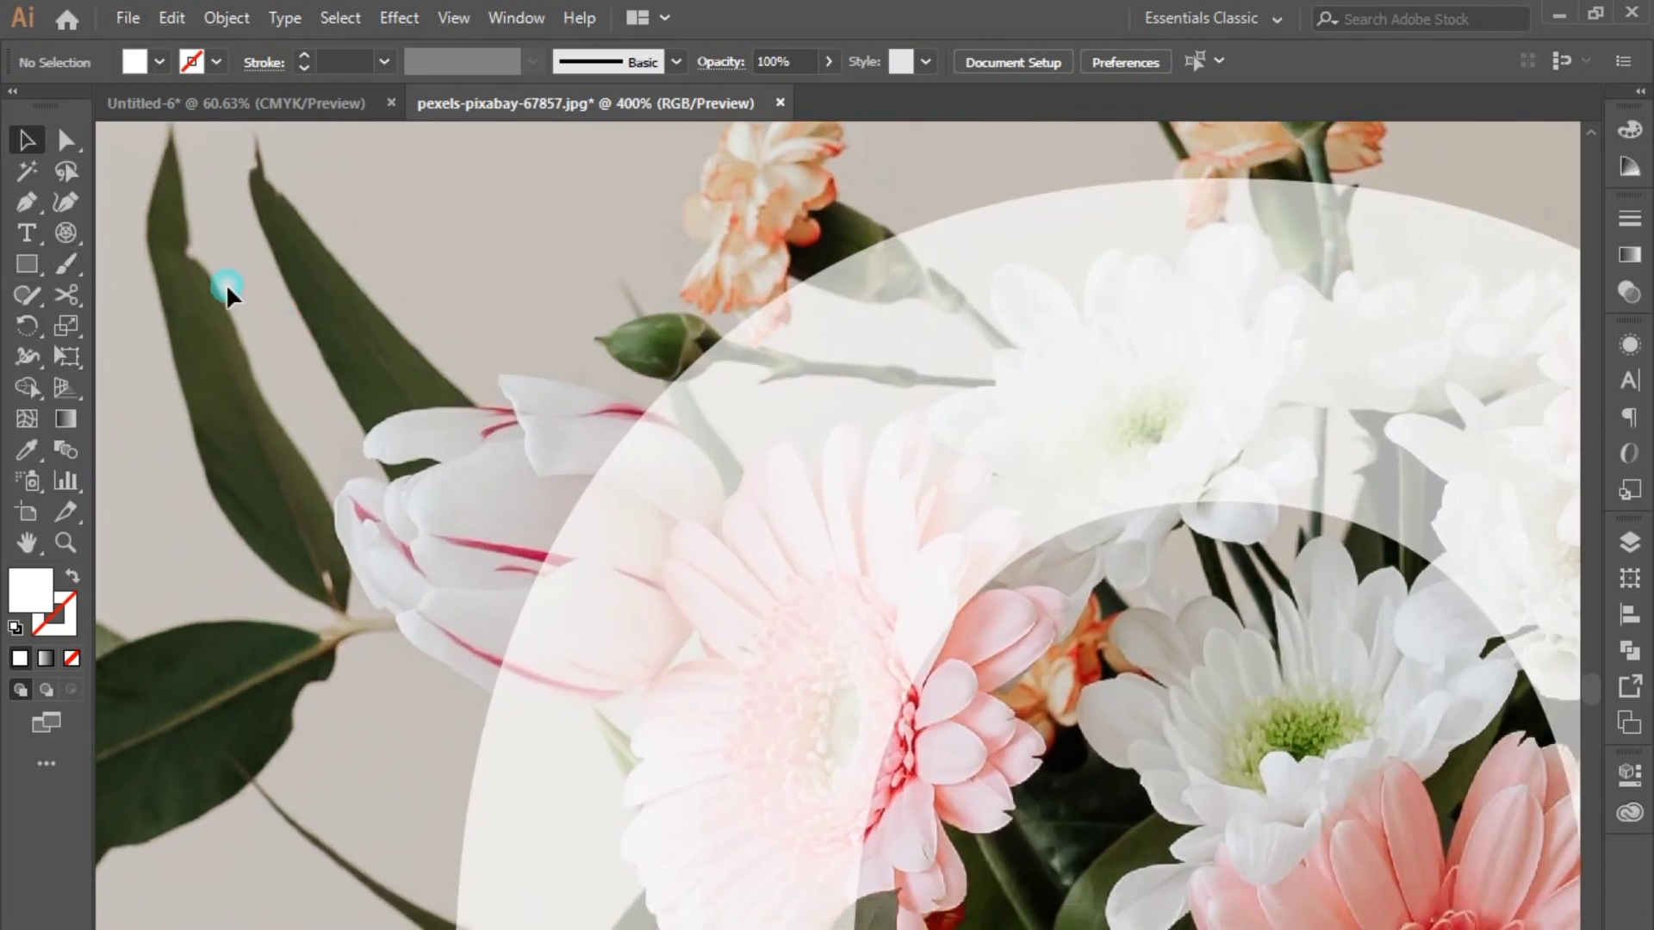
pyautogui.click(32, 207)
pyautogui.scroll(-2, 1084, 726)
pyautogui.moveTo(1097, 741); pyautogui.dragTo(808, 539)
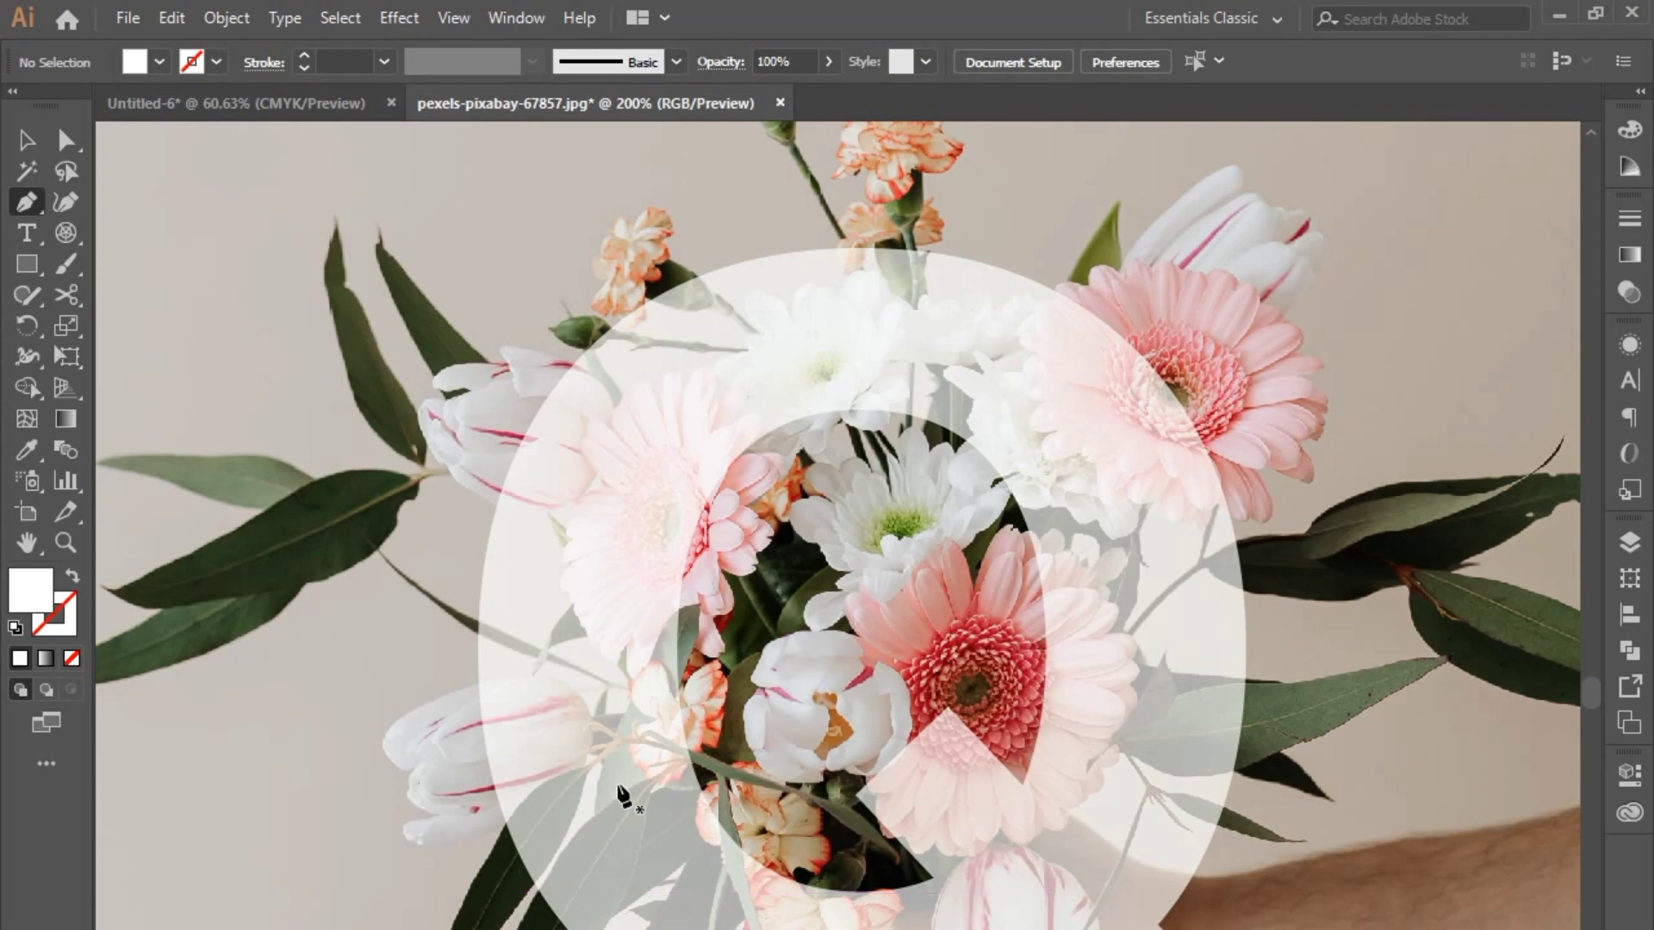
pyautogui.scroll(-1, 1174, 331)
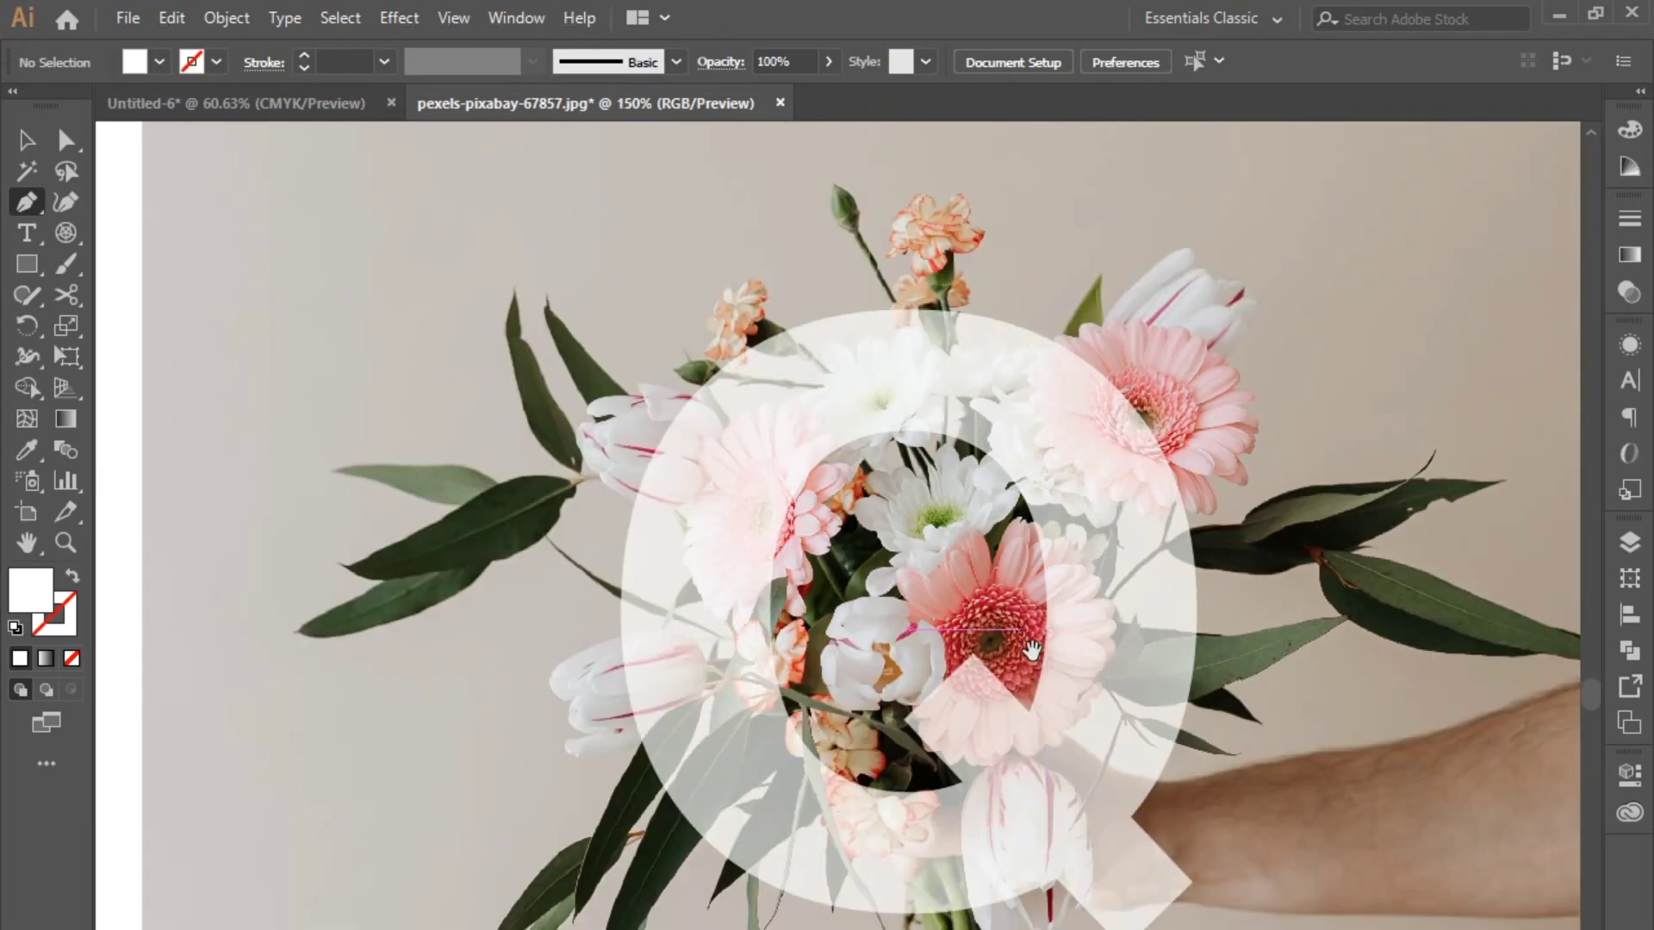
pyautogui.moveTo(1002, 807); pyautogui.dragTo(911, 687)
pyautogui.scroll(2, 680, 225)
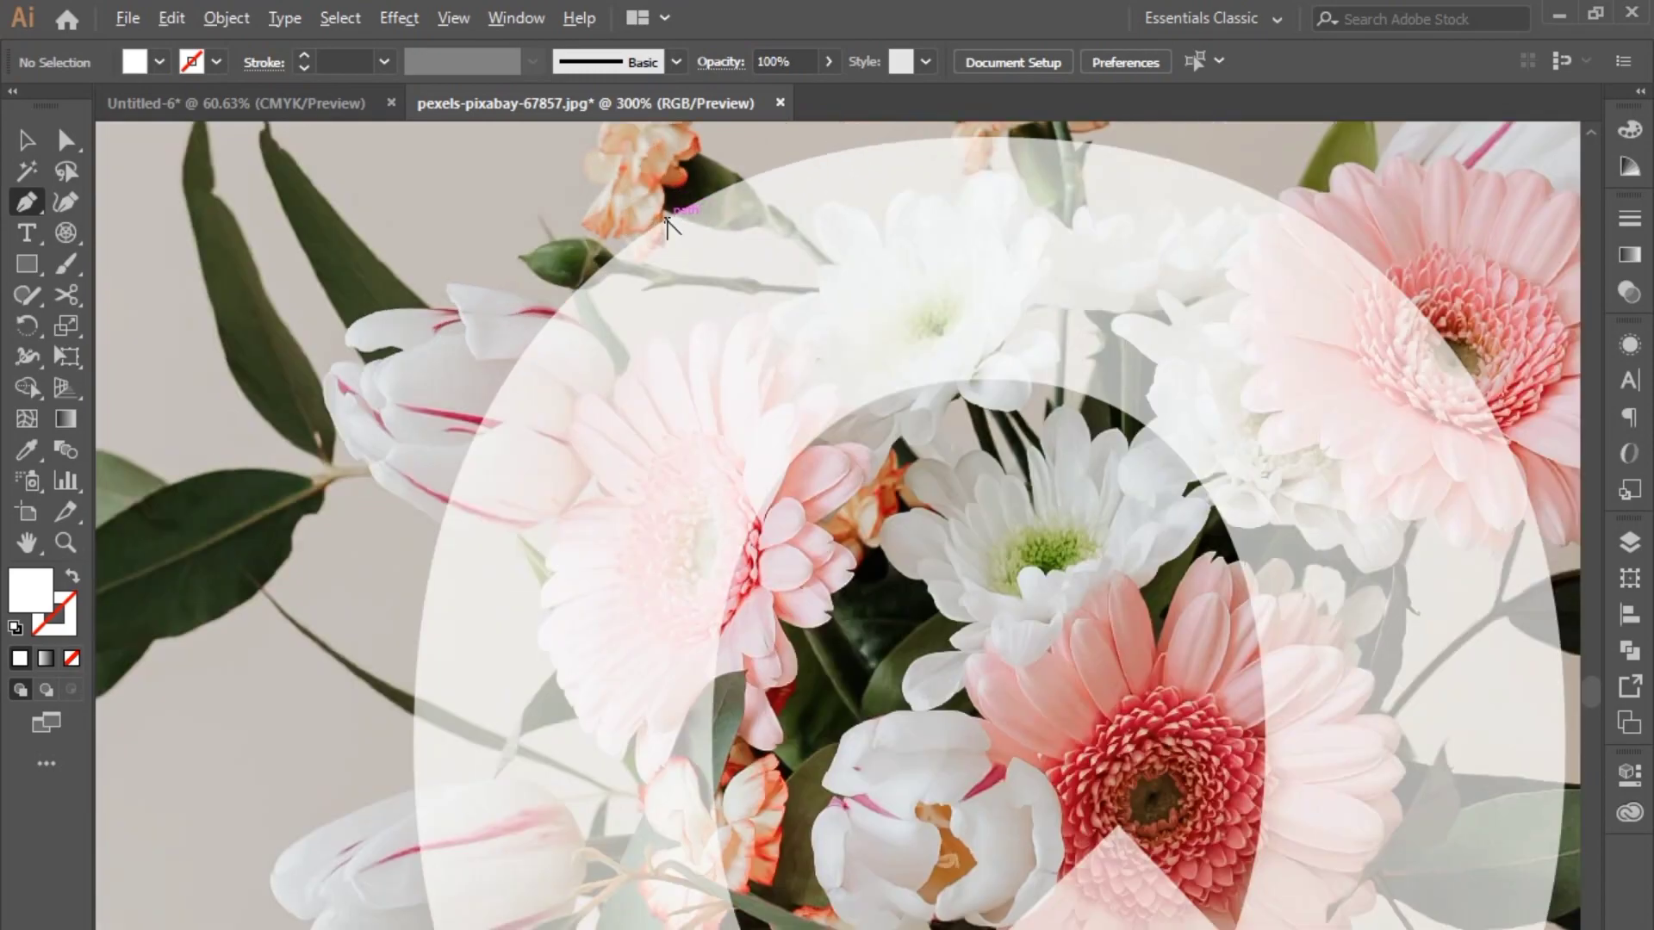
pyautogui.moveTo(1159, 376); pyautogui.dragTo(667, 517)
pyautogui.scroll(1, 667, 517)
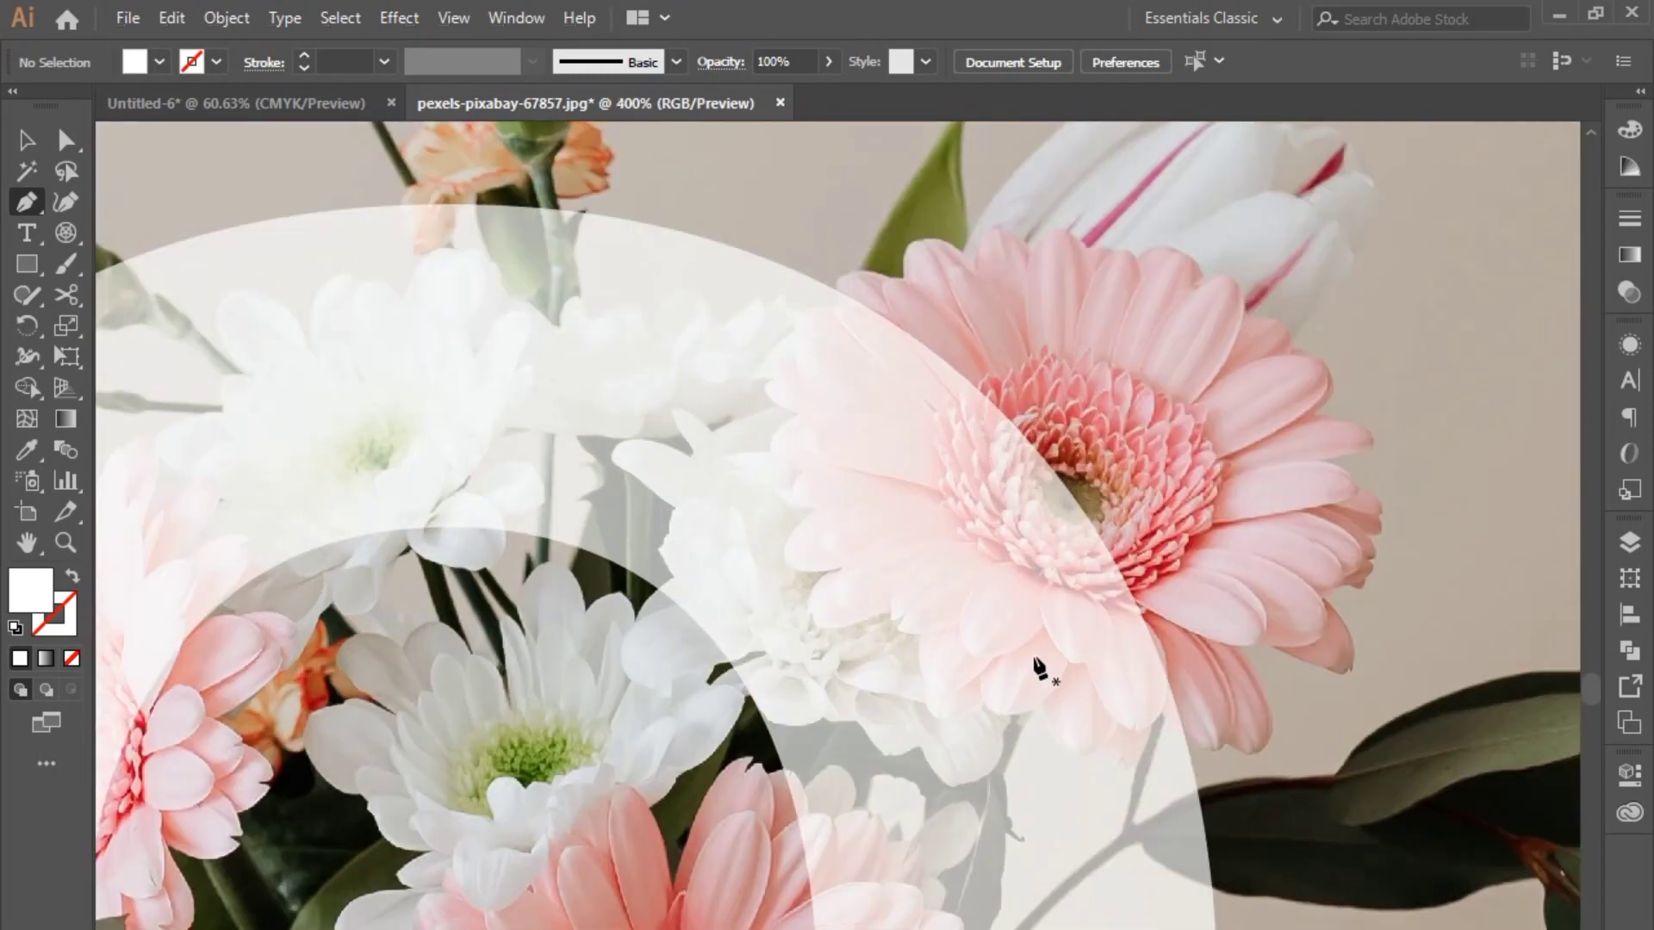
pyautogui.moveTo(1041, 664); pyautogui.dragTo(648, 498)
pyautogui.scroll(2, 926, 614)
pyautogui.moveTo(757, 585); pyautogui.dragTo(870, 722)
pyautogui.scroll(1, 859, 715)
pyautogui.scroll(1, 731, 653)
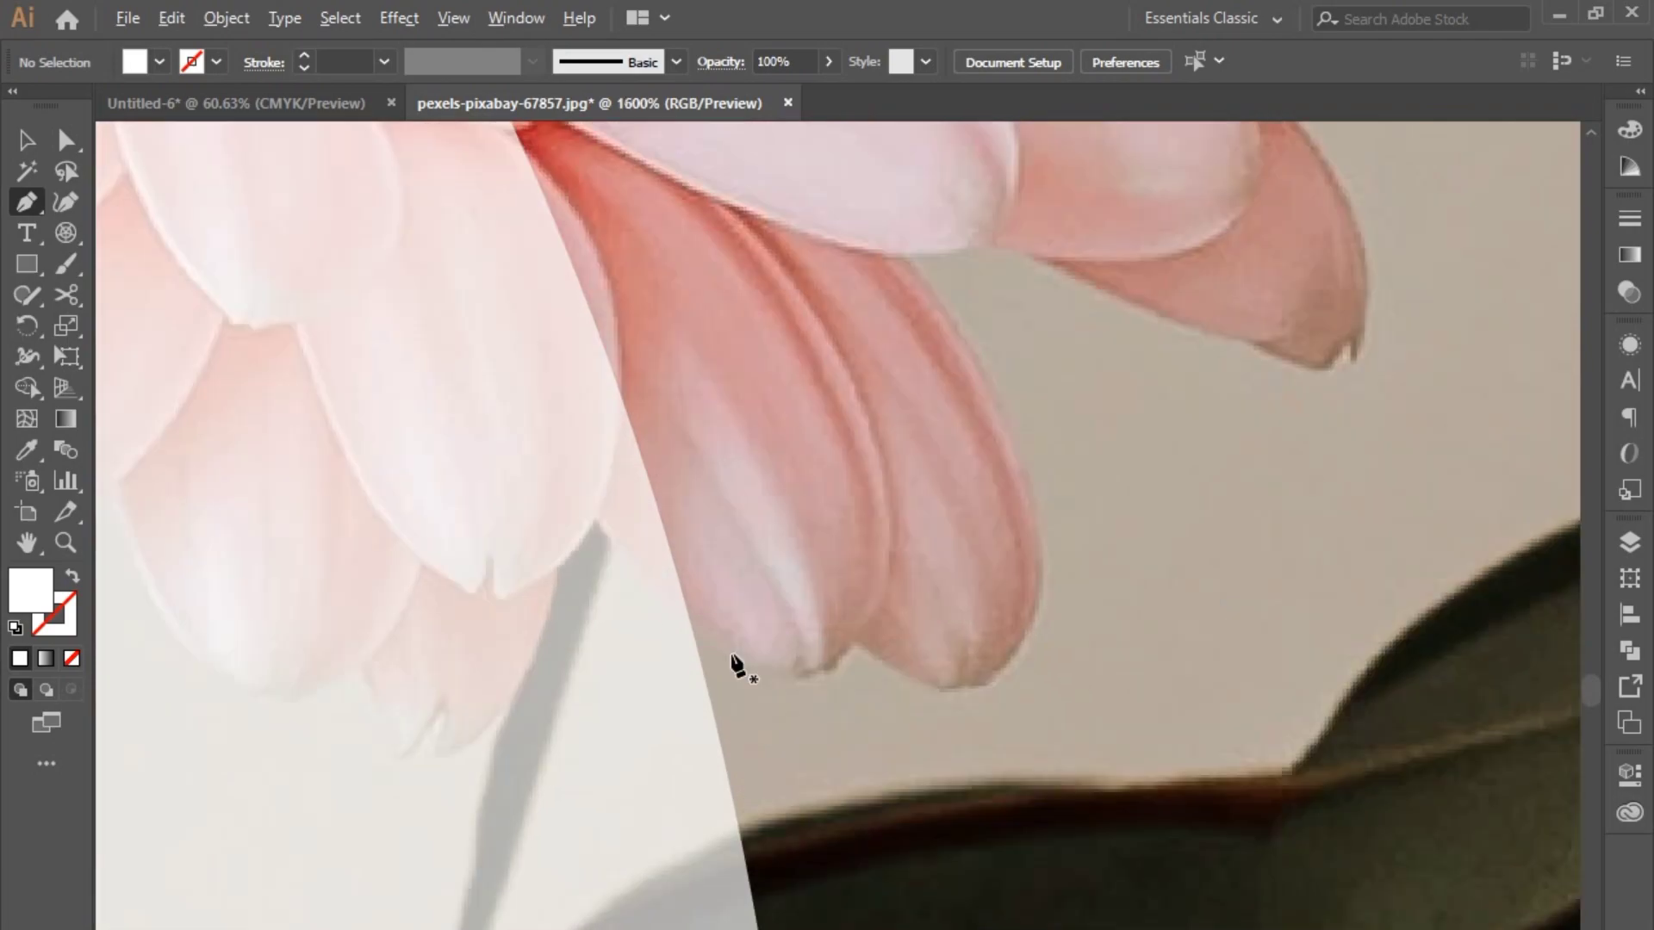
pyautogui.click(676, 611)
pyautogui.moveTo(829, 664); pyautogui.dragTo(861, 644)
pyautogui.moveTo(860, 645); pyautogui.dragTo(1019, 654)
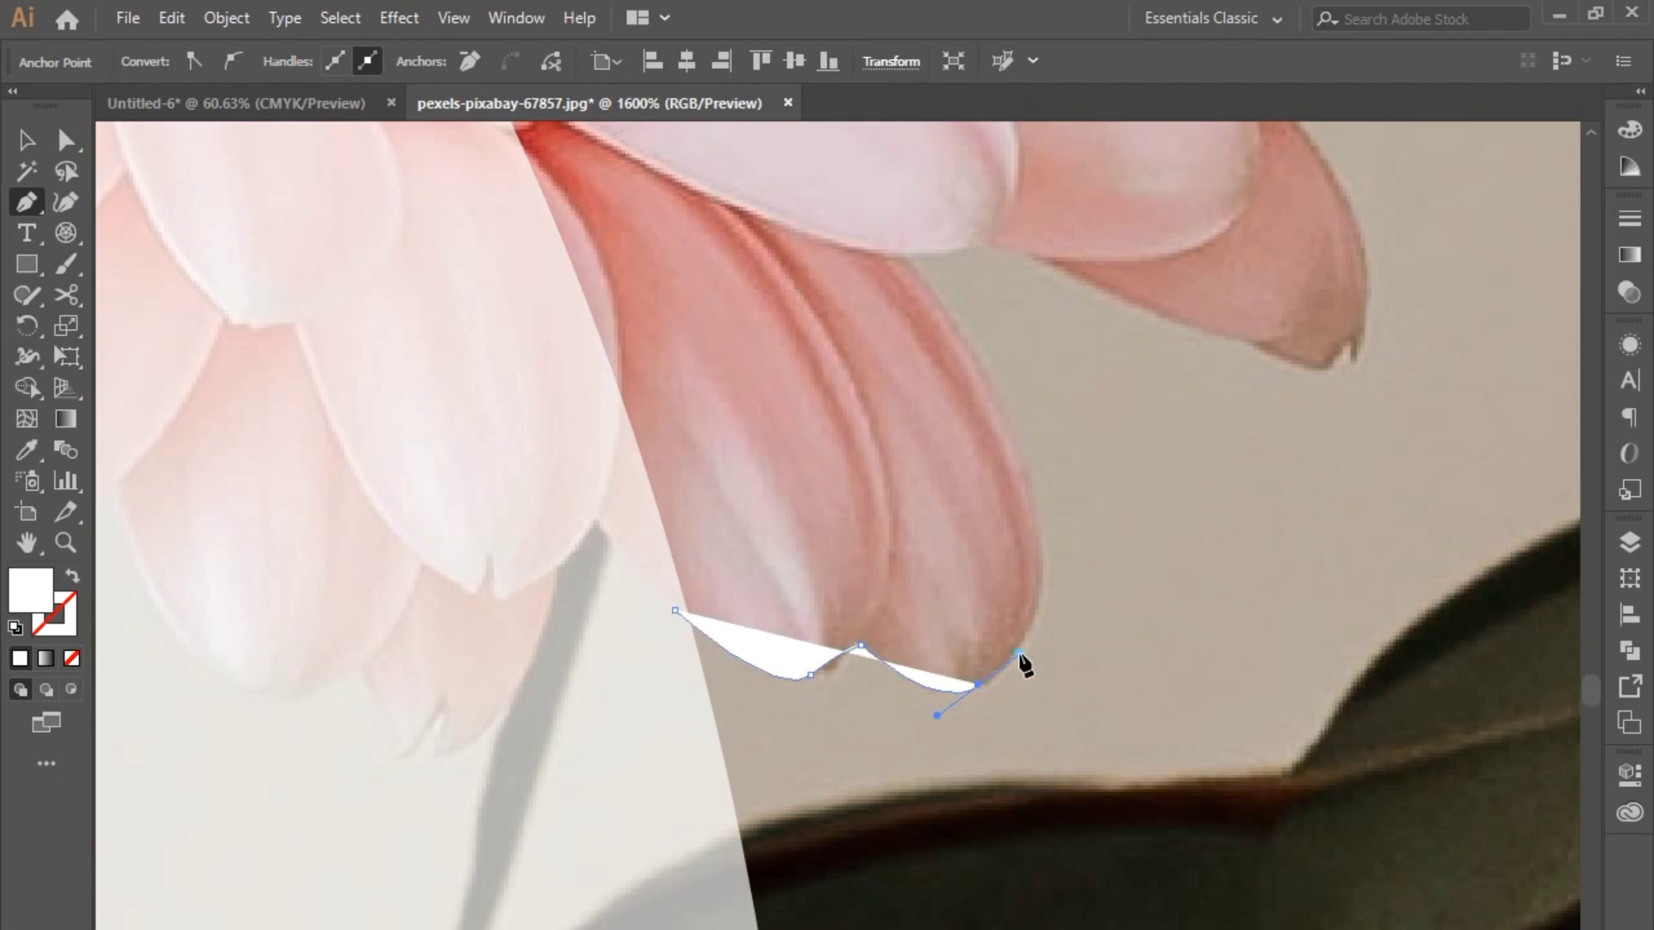
# Continue the path up the outer side of the lowest petal and into the notch beneath the neighbouring petal
pyautogui.moveTo(1021, 479); pyautogui.dragTo(924, 612)
pyautogui.scroll(1, 924, 612)
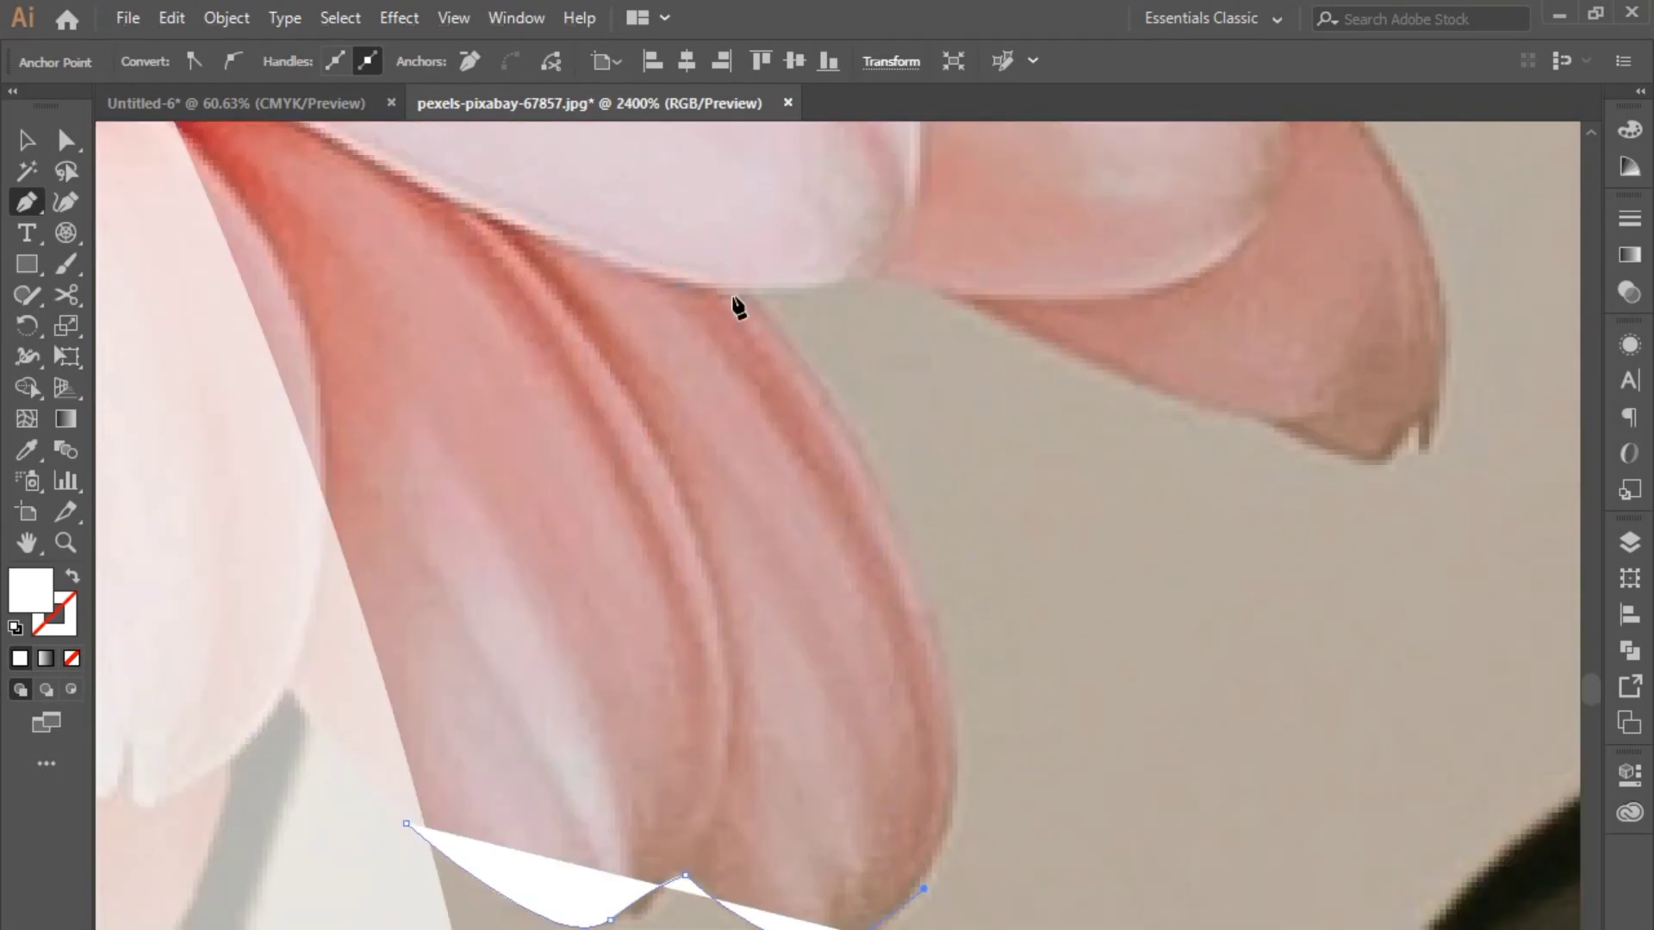
pyautogui.moveTo(907, 554)
pyautogui.mouseDown()
pyautogui.moveTo(794, 318)
pyautogui.moveTo(511, 488)
pyautogui.mouseUp()
pyautogui.click(489, 453)
pyautogui.hotkey('shift', 'x')
pyautogui.hotkey('shift', 'x')
pyautogui.moveTo(623, 441); pyautogui.dragTo(665, 396)
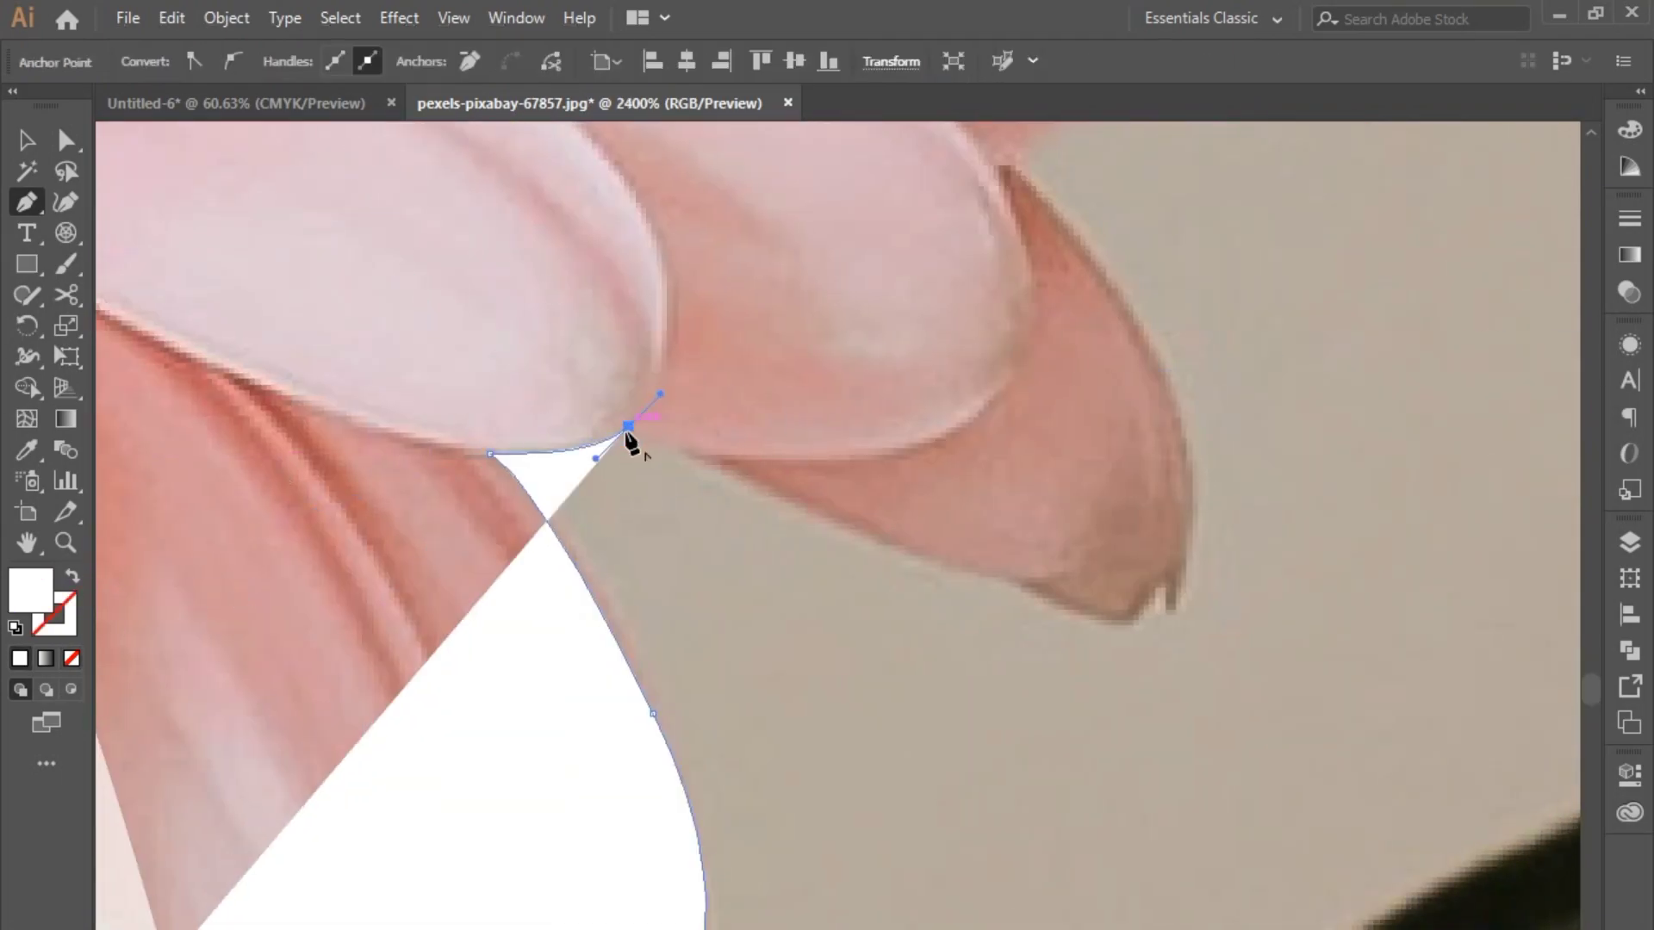
pyautogui.click(626, 440)
# Trace the underside and outer edge of the drooping petal on the daisy's lower-right side
pyautogui.moveTo(861, 534); pyautogui.dragTo(653, 438)
pyautogui.moveTo(908, 501); pyautogui.dragTo(949, 441)
pyautogui.moveTo(814, 250); pyautogui.dragTo(952, 697)
pyautogui.moveTo(953, 553)
pyautogui.mouseDown()
pyautogui.moveTo(824, 383)
pyautogui.moveTo(769, 375)
pyautogui.mouseUp()
pyautogui.click(952, 552)
pyautogui.scroll(2, 814, 630)
pyautogui.moveTo(857, 580); pyautogui.dragTo(963, 525)
# Trace the small jagged petal tips on the daisy's right side and undo the last two path edits
pyautogui.moveTo(875, 565); pyautogui.dragTo(1051, 722)
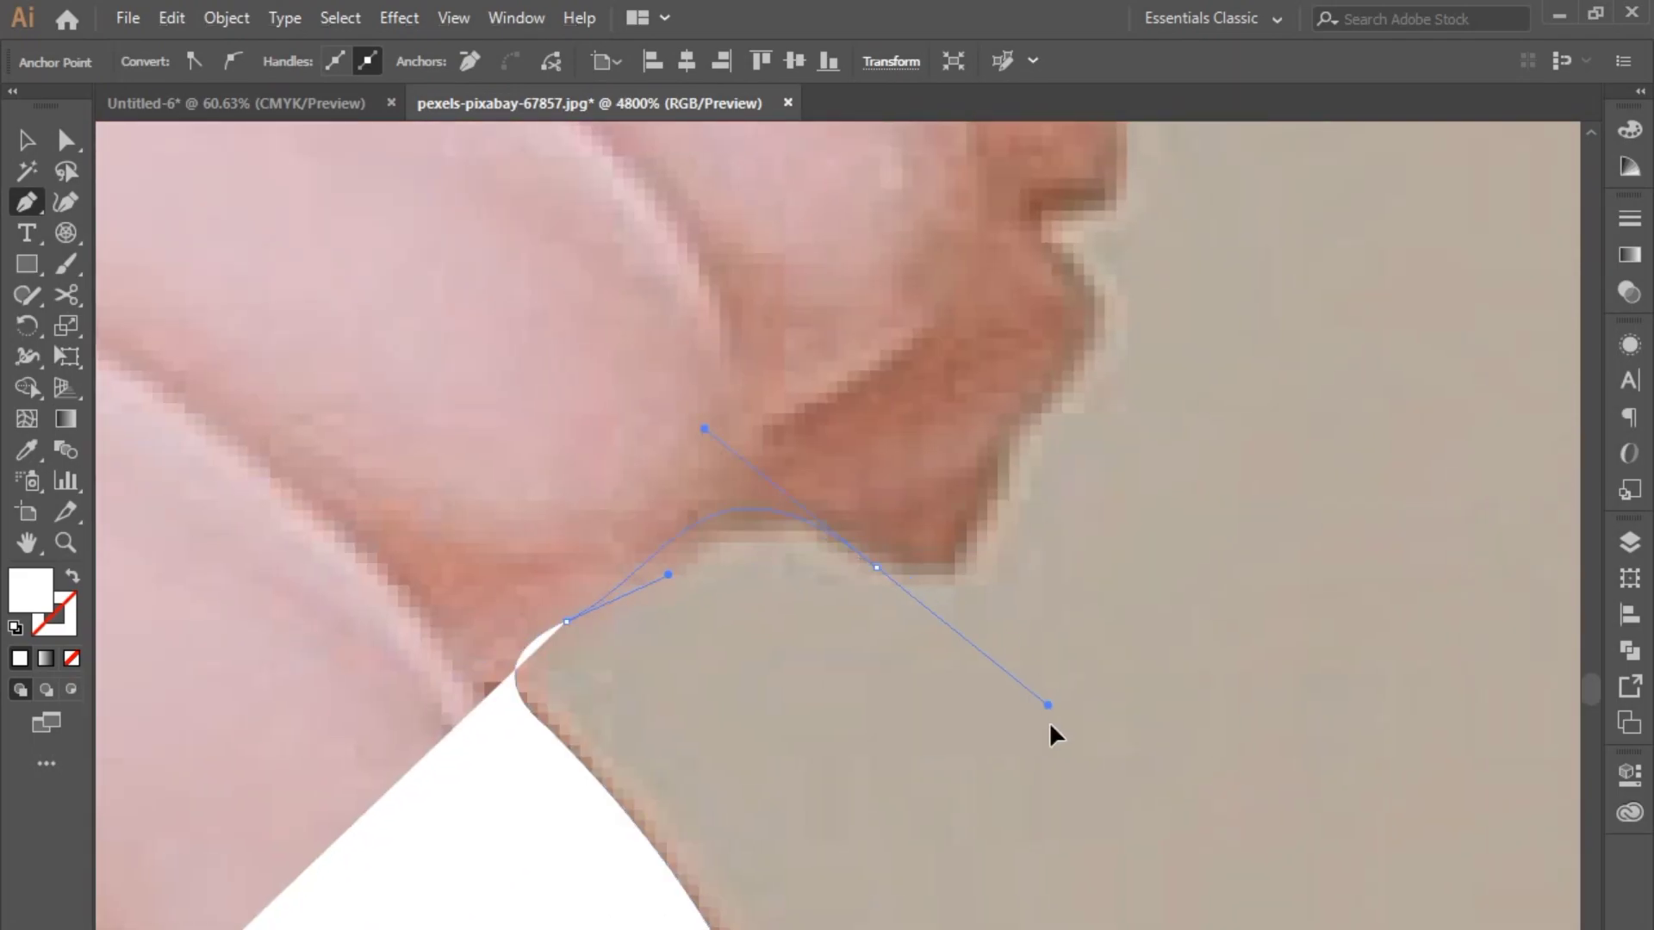
pyautogui.moveTo(865, 522); pyautogui.dragTo(987, 618)
pyautogui.click(909, 520)
pyautogui.moveTo(820, 380); pyautogui.dragTo(848, 277)
pyautogui.moveTo(1057, 844); pyautogui.dragTo(1298, 929)
pyautogui.hotkey('ctrl', 'z')
pyautogui.hotkey('ctrl', 'z')
# Retrace the jagged petal ends on the daisy's right side up to the next overlapping petal tip
pyautogui.moveTo(861, 569); pyautogui.dragTo(832, 629)
pyautogui.moveTo(856, 563); pyautogui.dragTo(808, 365)
pyautogui.moveTo(807, 365); pyautogui.dragTo(643, 742)
pyautogui.moveTo(738, 562); pyautogui.dragTo(626, 301)
pyautogui.moveTo(704, 526); pyautogui.dragTo(864, 839)
pyautogui.click(894, 853)
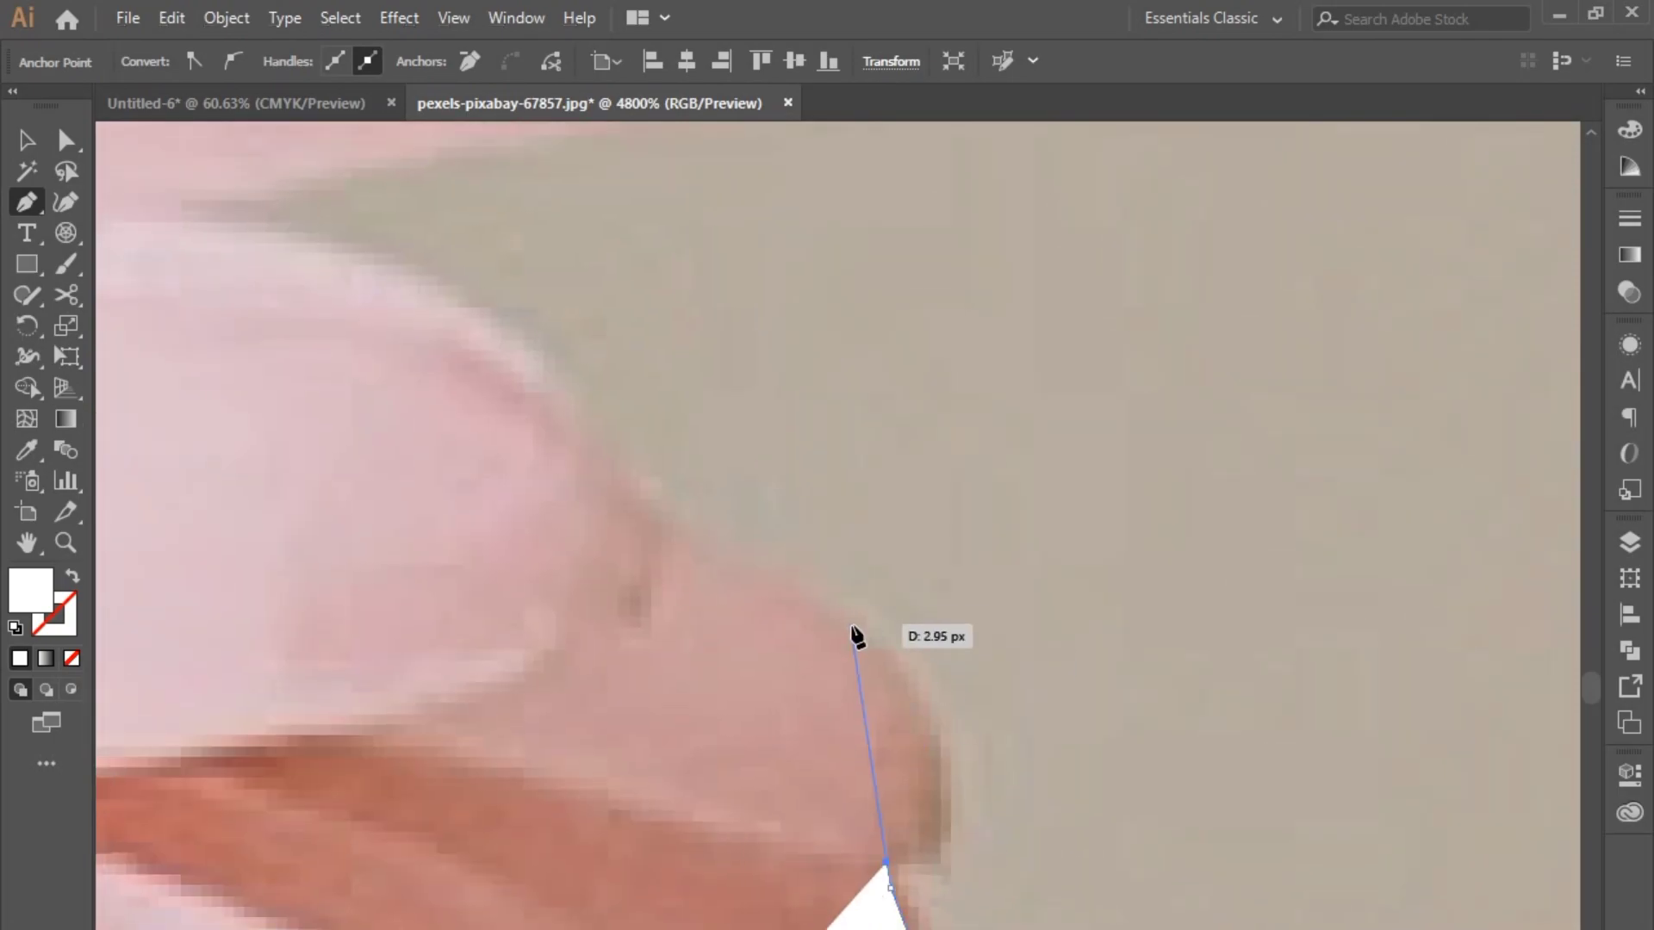
# Outline the overlapping right-hand petal tips with curved segments up to the notch below the narrow protruding petal
pyautogui.moveTo(857, 622); pyautogui.dragTo(681, 414)
pyautogui.moveTo(785, 715); pyautogui.dragTo(1060, 850)
pyautogui.moveTo(910, 653); pyautogui.dragTo(794, 612)
pyautogui.scroll(-1, 677, 640)
pyautogui.click(837, 648)
pyautogui.scroll(-1, 711, 363)
pyautogui.moveTo(582, 420); pyautogui.dragTo(388, 385)
pyautogui.click(582, 419)
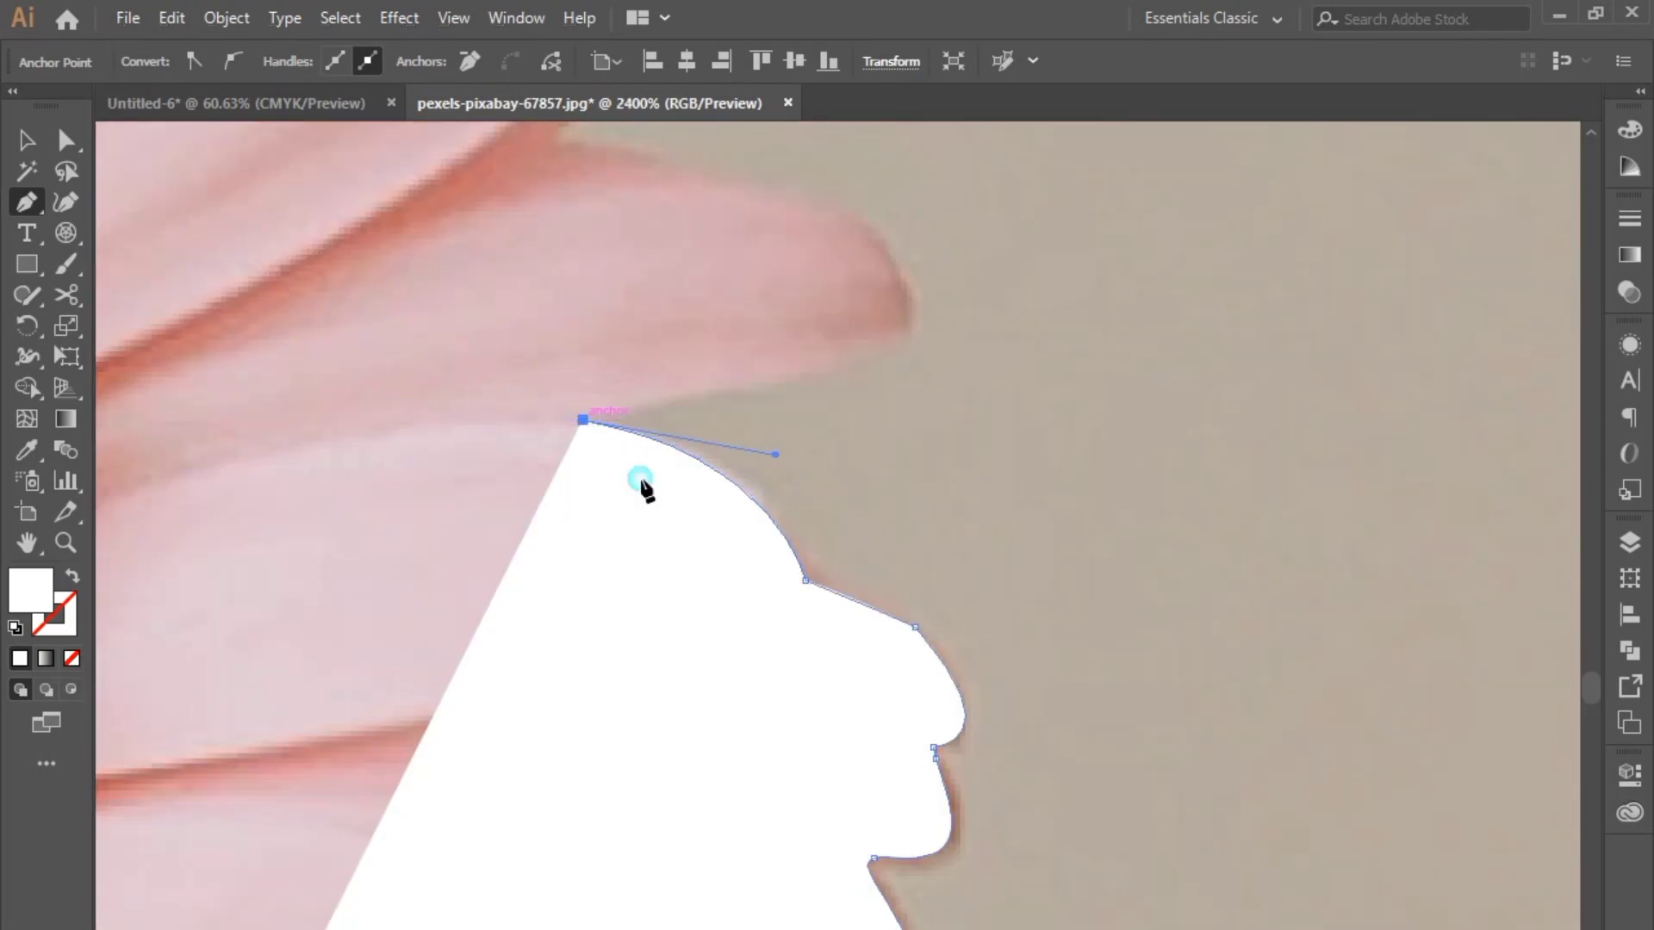
# Trace around the narrow protruding petal on the daisy's right side to the notch above it
pyautogui.moveTo(640, 484); pyautogui.dragTo(662, 713)
pyautogui.moveTo(924, 514); pyautogui.dragTo(589, 389)
pyautogui.click(750, 412)
pyautogui.click(574, 371)
pyautogui.moveTo(691, 282); pyautogui.dragTo(928, 795)
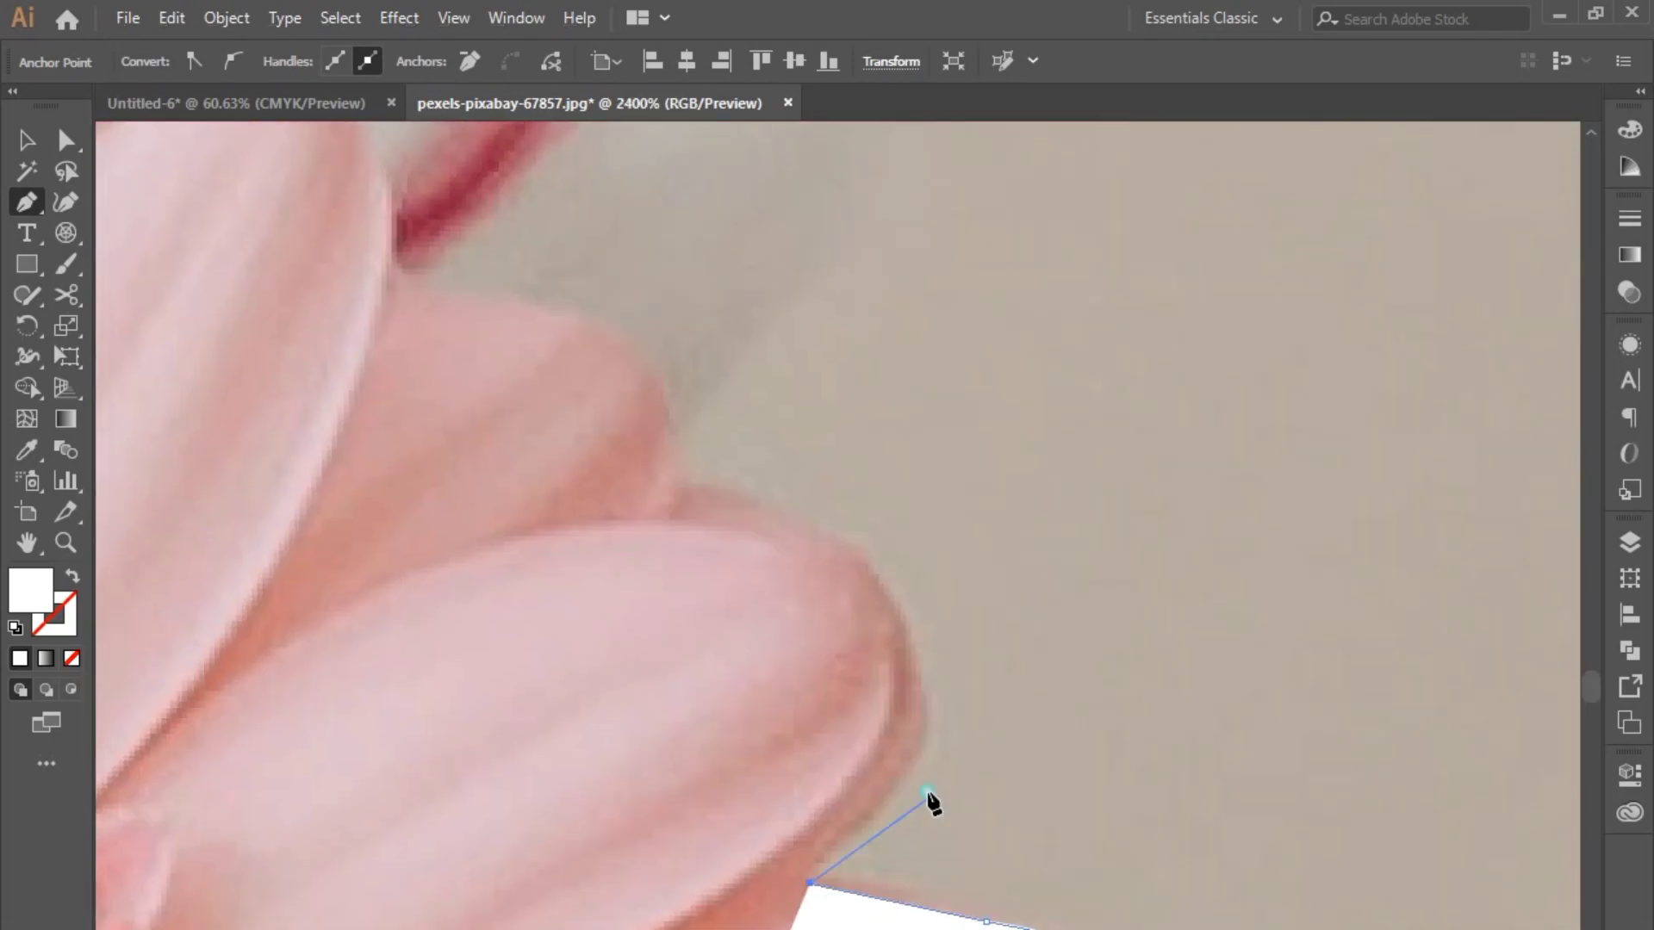
# Curve the path around the broad rounded petal on the daisy's upper-right side
pyautogui.moveTo(814, 417); pyautogui.dragTo(775, 436)
pyautogui.click(886, 600)
pyautogui.scroll(1, 723, 345)
pyautogui.moveTo(668, 543); pyautogui.dragTo(431, 514)
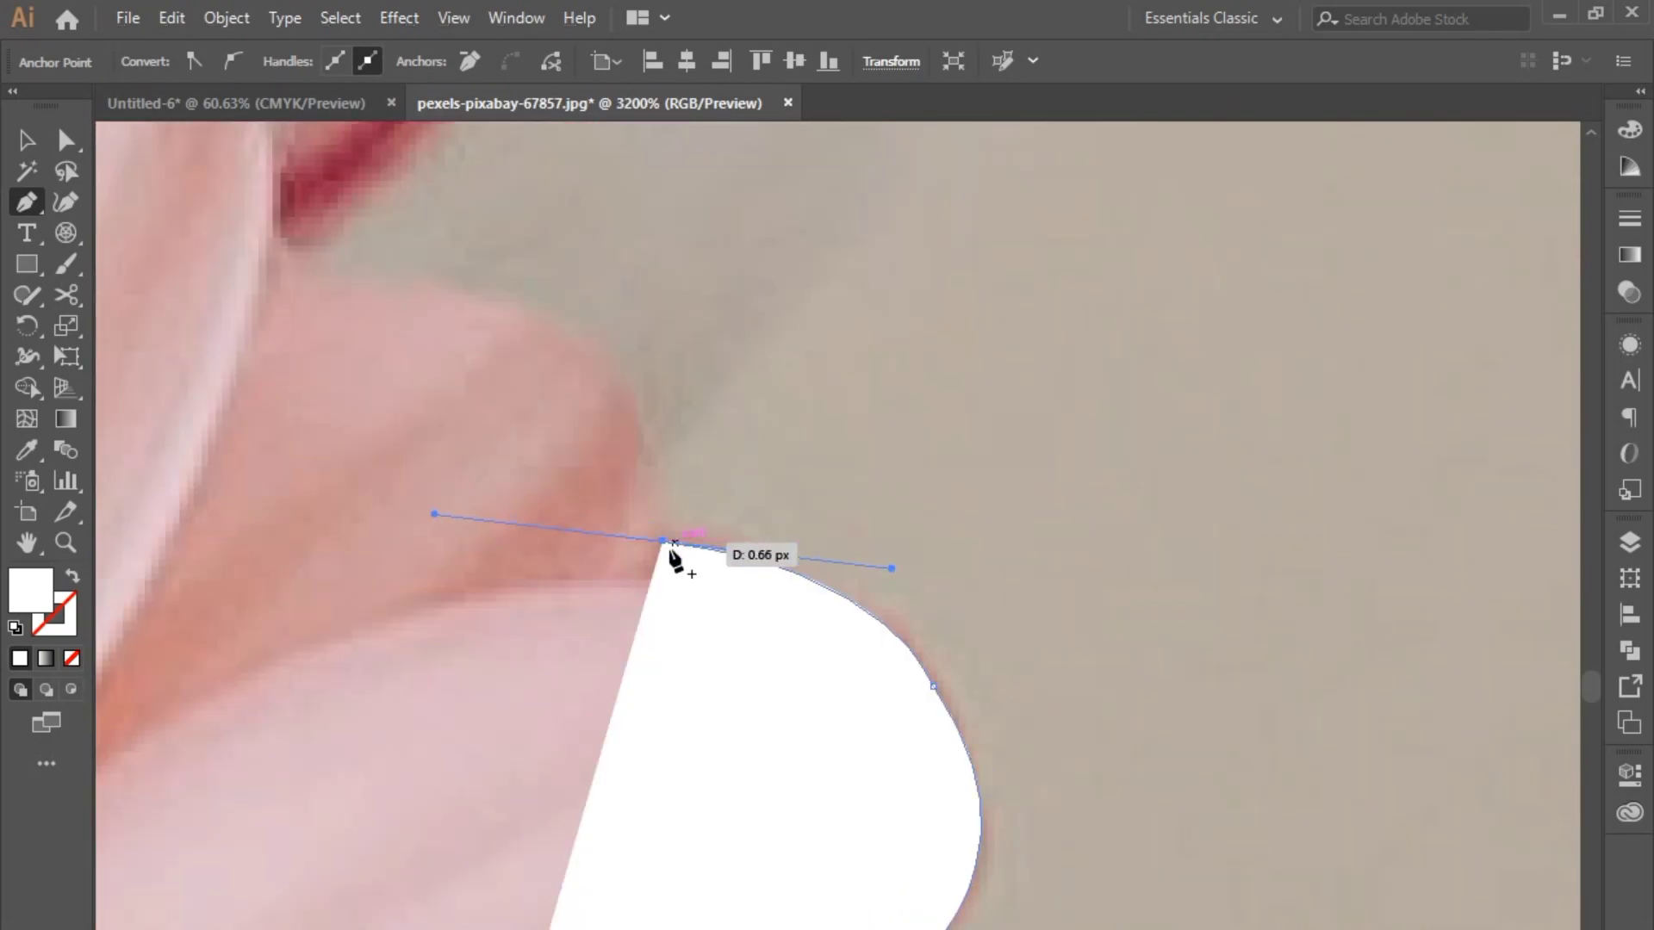
pyautogui.click(669, 543)
# Trace the next upper-right petals where the daisy begins to overlap the white tulip
pyautogui.scroll(-1, 676, 517)
pyautogui.moveTo(530, 348); pyautogui.dragTo(702, 487)
pyautogui.click(879, 470)
pyautogui.moveTo(733, 469); pyautogui.dragTo(805, 591)
pyautogui.moveTo(556, 338); pyautogui.dragTo(284, 415)
pyautogui.moveTo(557, 422); pyautogui.dragTo(884, 650)
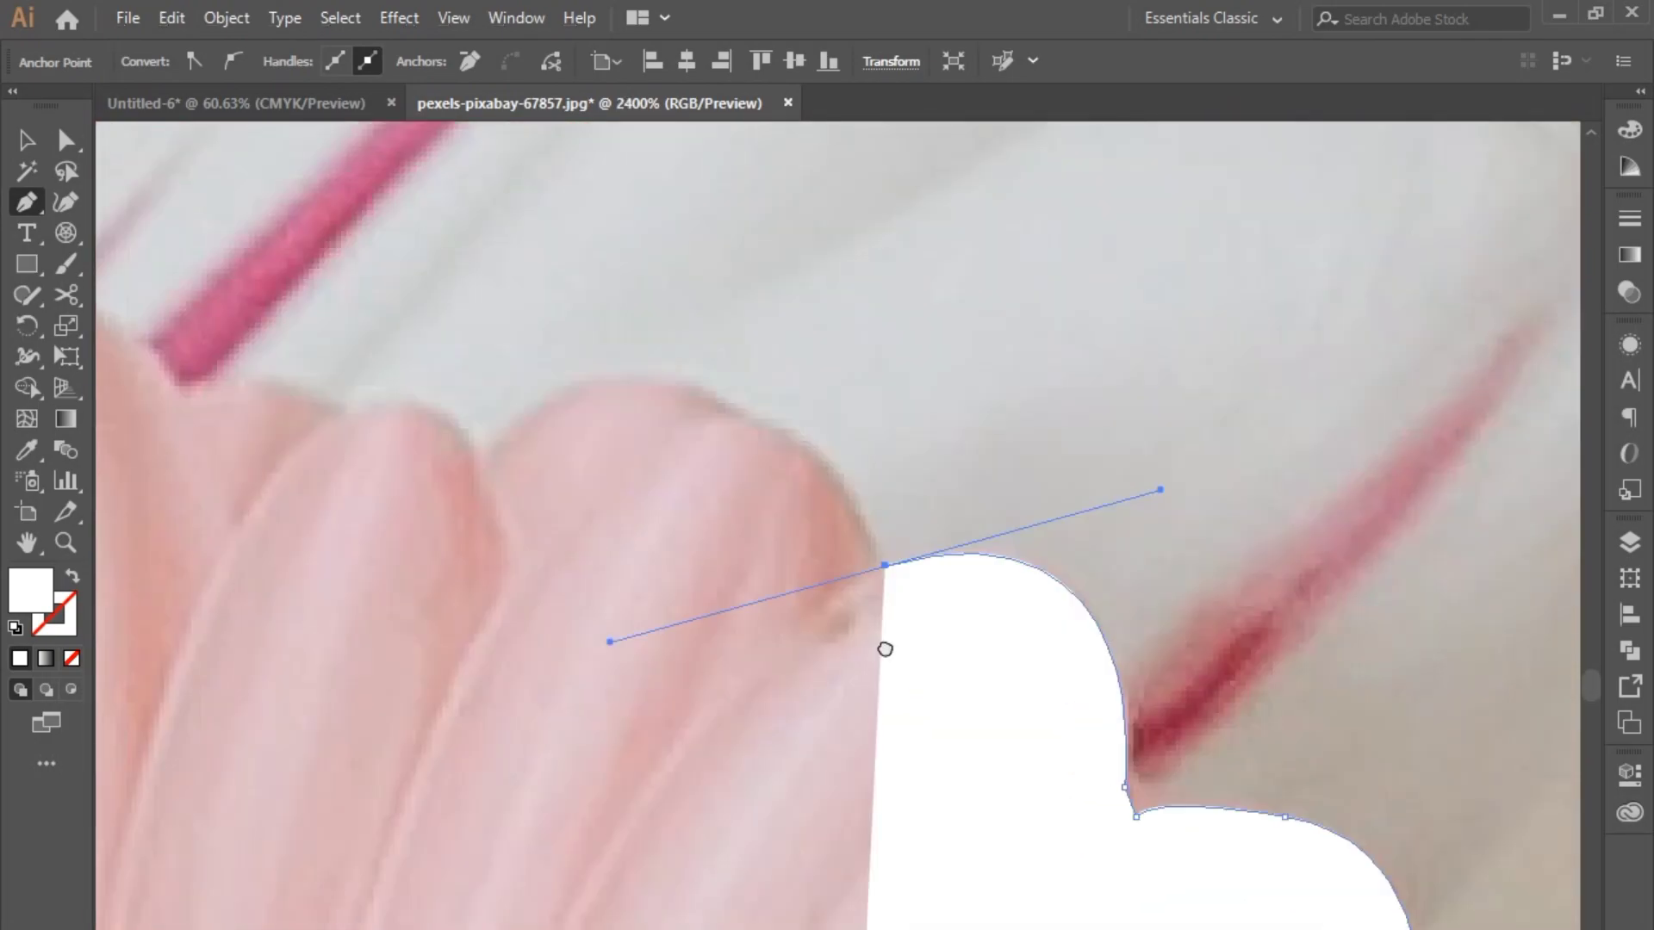
# Trace the rounded petal tops in front of the tulip, undoing and redrawing one misplaced curve
pyautogui.click(893, 571)
pyautogui.moveTo(491, 463); pyautogui.dragTo(1048, 550)
pyautogui.click(491, 463)
pyautogui.moveTo(901, 505); pyautogui.dragTo(787, 545)
pyautogui.hotkey('ctrl', 'z')
pyautogui.moveTo(893, 506); pyautogui.dragTo(647, 533)
pyautogui.click(892, 506)
pyautogui.click(747, 492)
# Outline the taller petals at the daisy's top in front of the tulip, correcting one curve on the way
pyautogui.moveTo(552, 508); pyautogui.dragTo(934, 696)
pyautogui.moveTo(785, 707); pyautogui.dragTo(546, 842)
pyautogui.hotkey('ctrl', 'z')
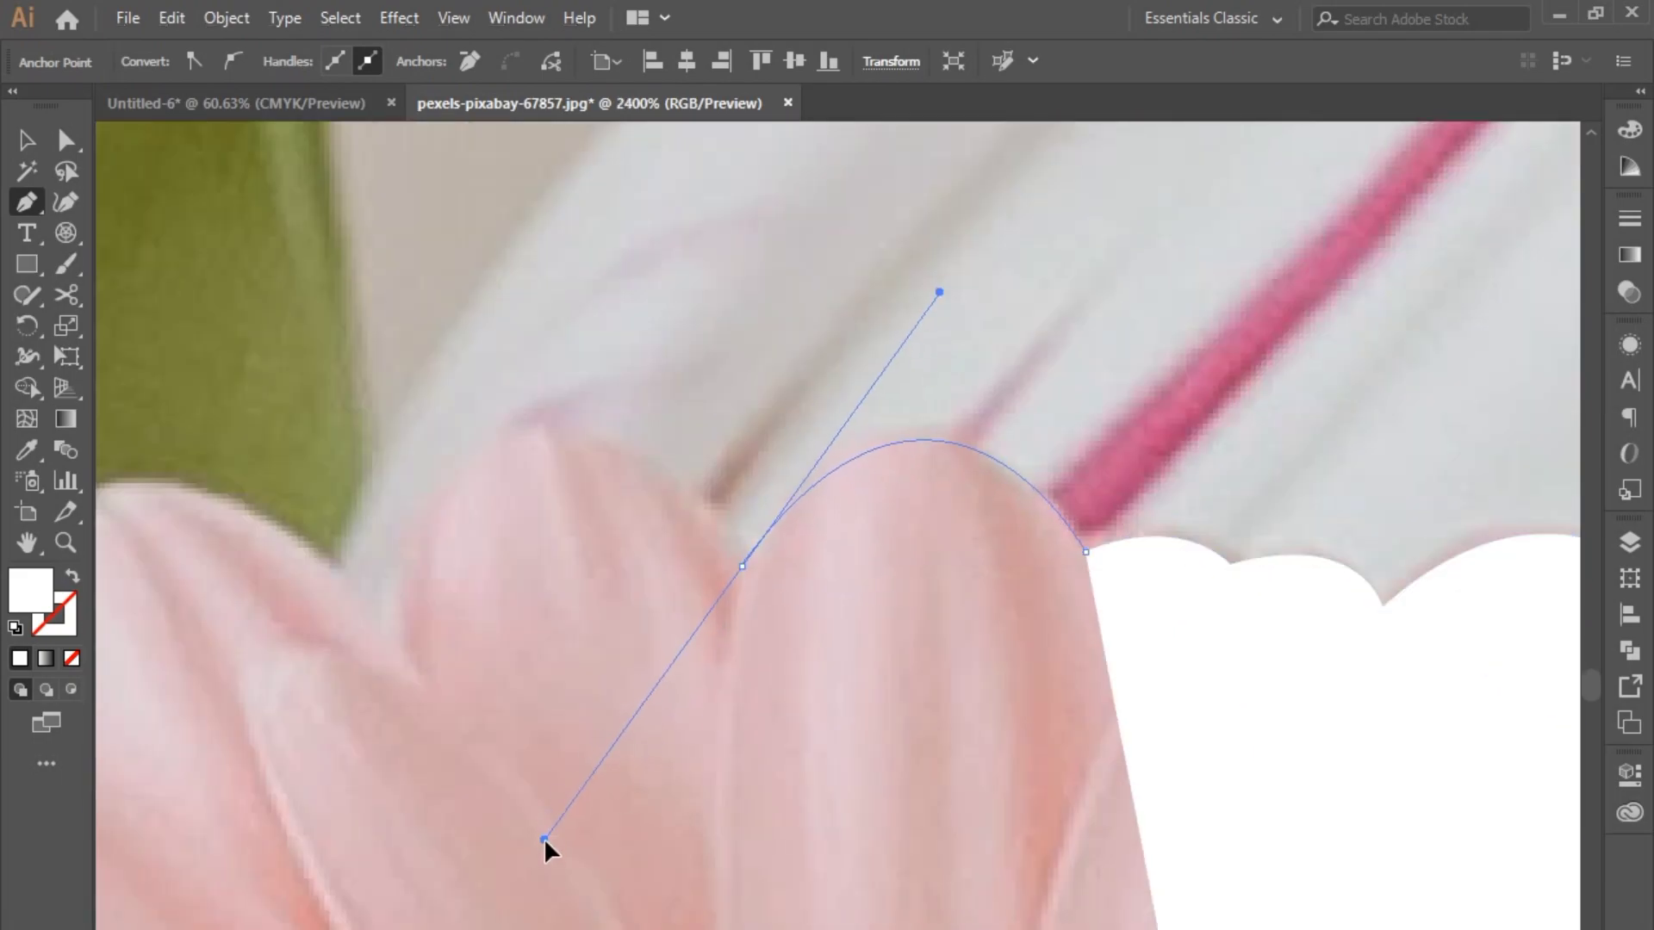
pyautogui.click(743, 566)
pyautogui.moveTo(483, 633); pyautogui.dragTo(702, 929)
pyautogui.click(780, 630)
# Trace the last petals in front of the green leaf and end the daisy outline at the Q's outer edge
pyautogui.moveTo(595, 524); pyautogui.dragTo(852, 538)
pyautogui.moveTo(725, 471); pyautogui.dragTo(546, 509)
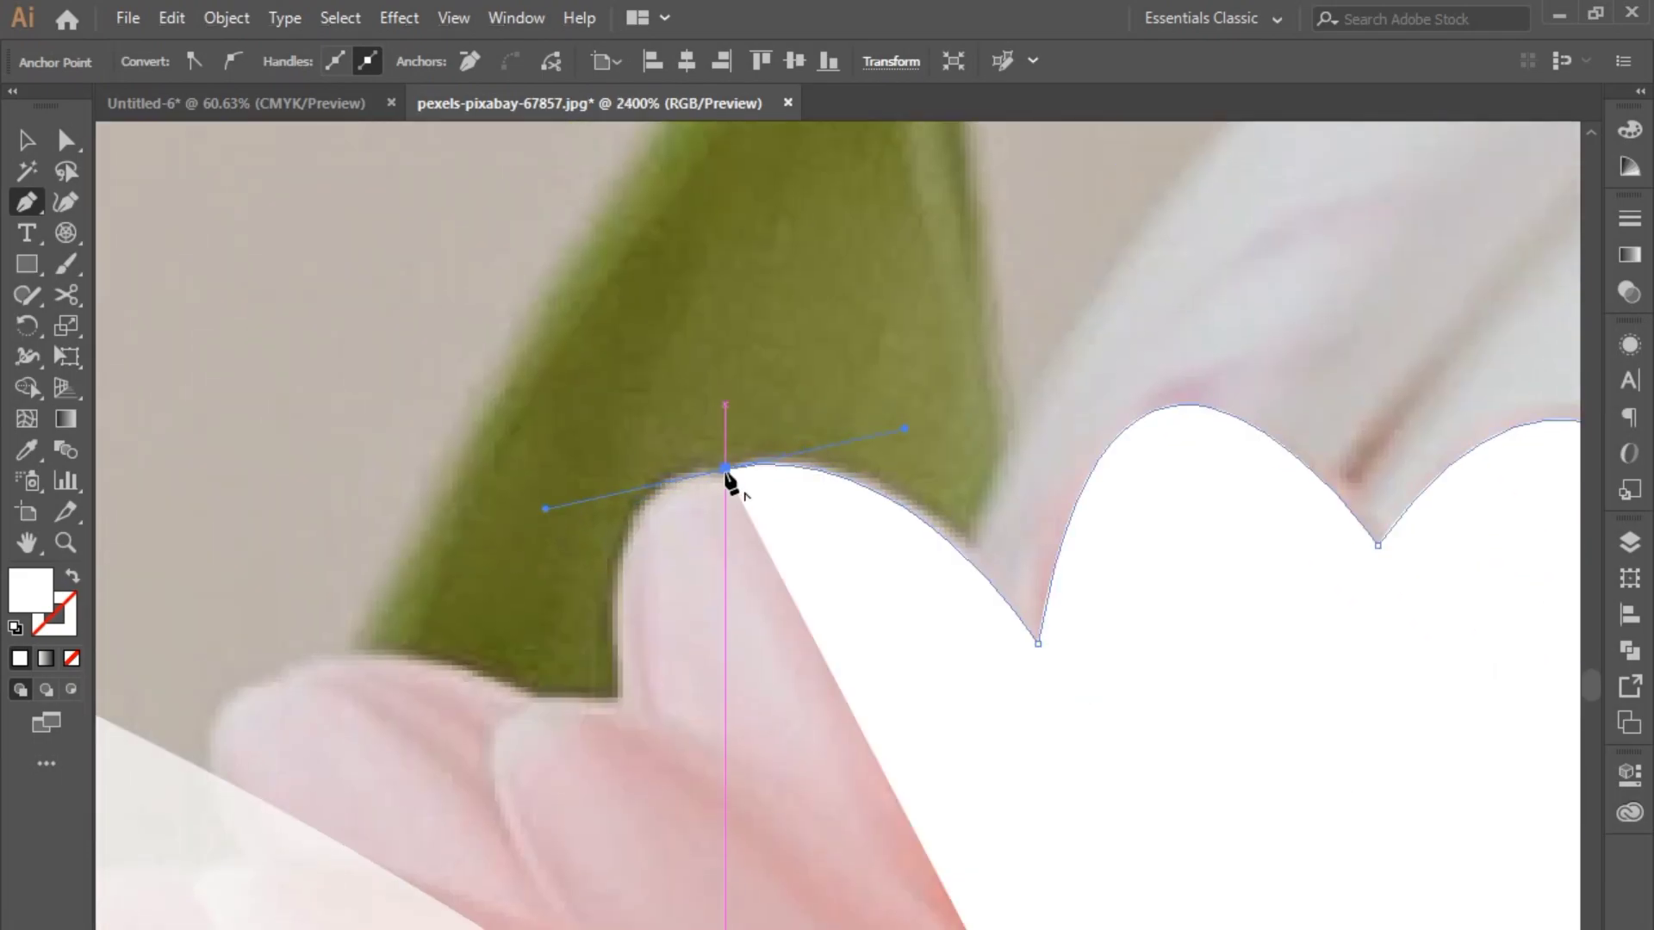
pyautogui.click(725, 470)
pyautogui.moveTo(620, 690); pyautogui.dragTo(643, 533)
pyautogui.moveTo(641, 546); pyautogui.dragTo(661, 800)
pyautogui.click(641, 545)
pyautogui.moveTo(560, 546); pyautogui.dragTo(834, 602)
pyautogui.click(830, 602)
pyautogui.moveTo(508, 684); pyautogui.dragTo(497, 885)
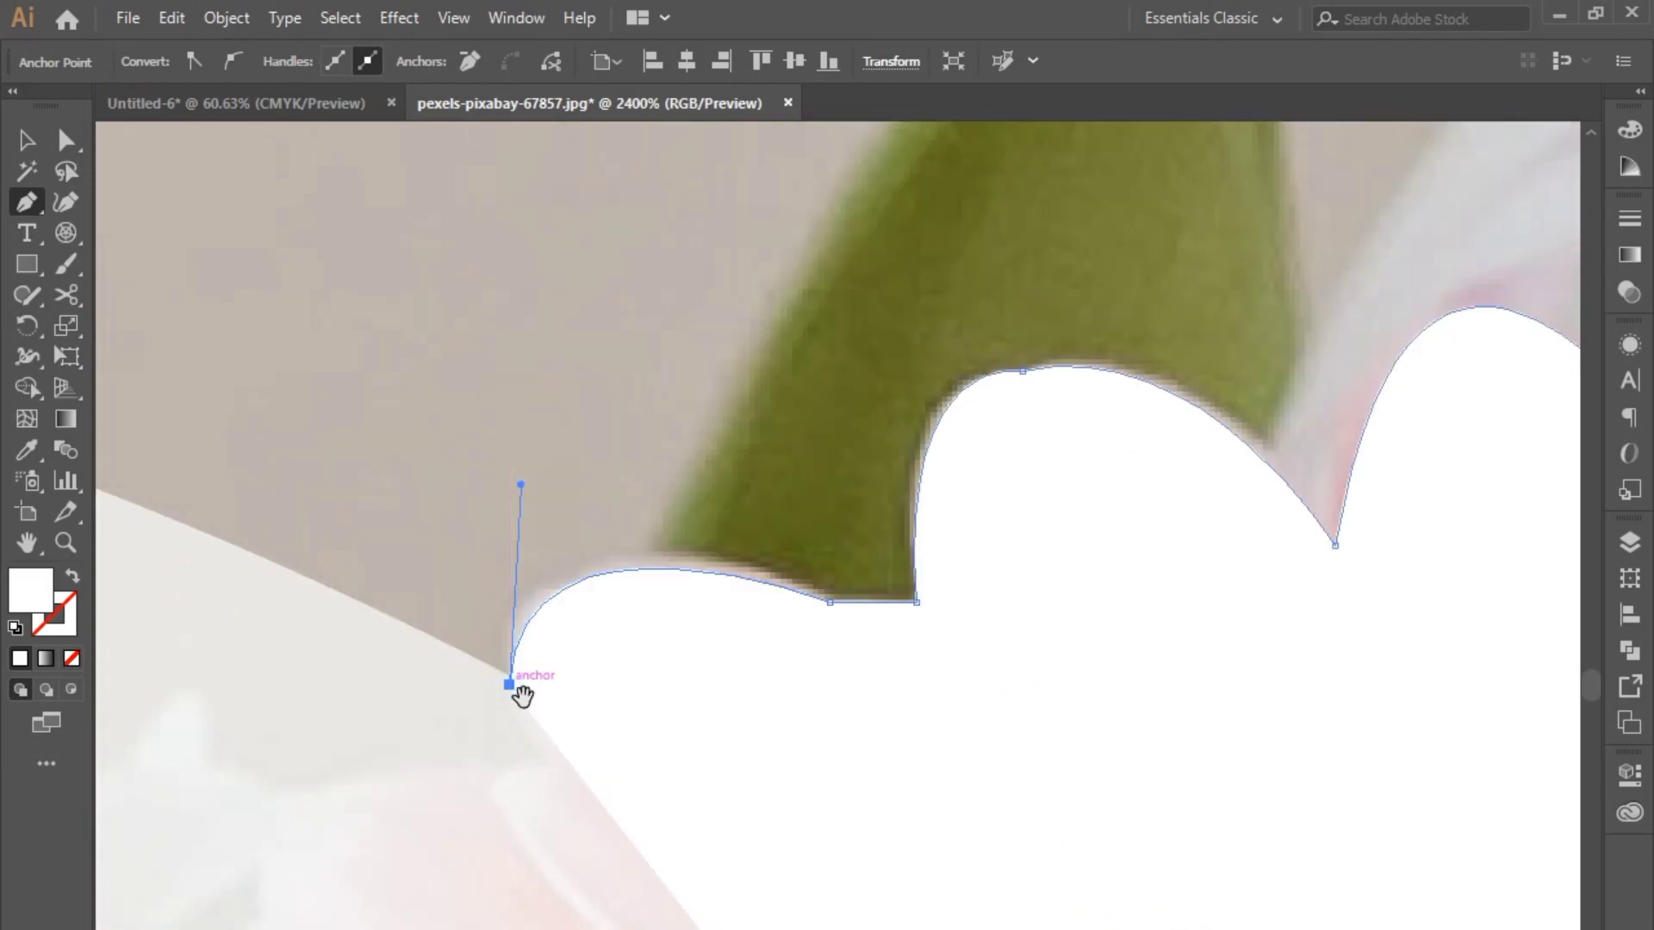
# Extend the path across the Q to where its upper-left edge crosses the striped tulip below the green bud
pyautogui.moveTo(517, 690); pyautogui.dragTo(676, 560)
pyautogui.scroll(-1, 674, 556)
pyautogui.moveTo(656, 654); pyautogui.dragTo(971, 422)
pyautogui.scroll(-1, 850, 474)
pyautogui.scroll(-3, 971, 424)
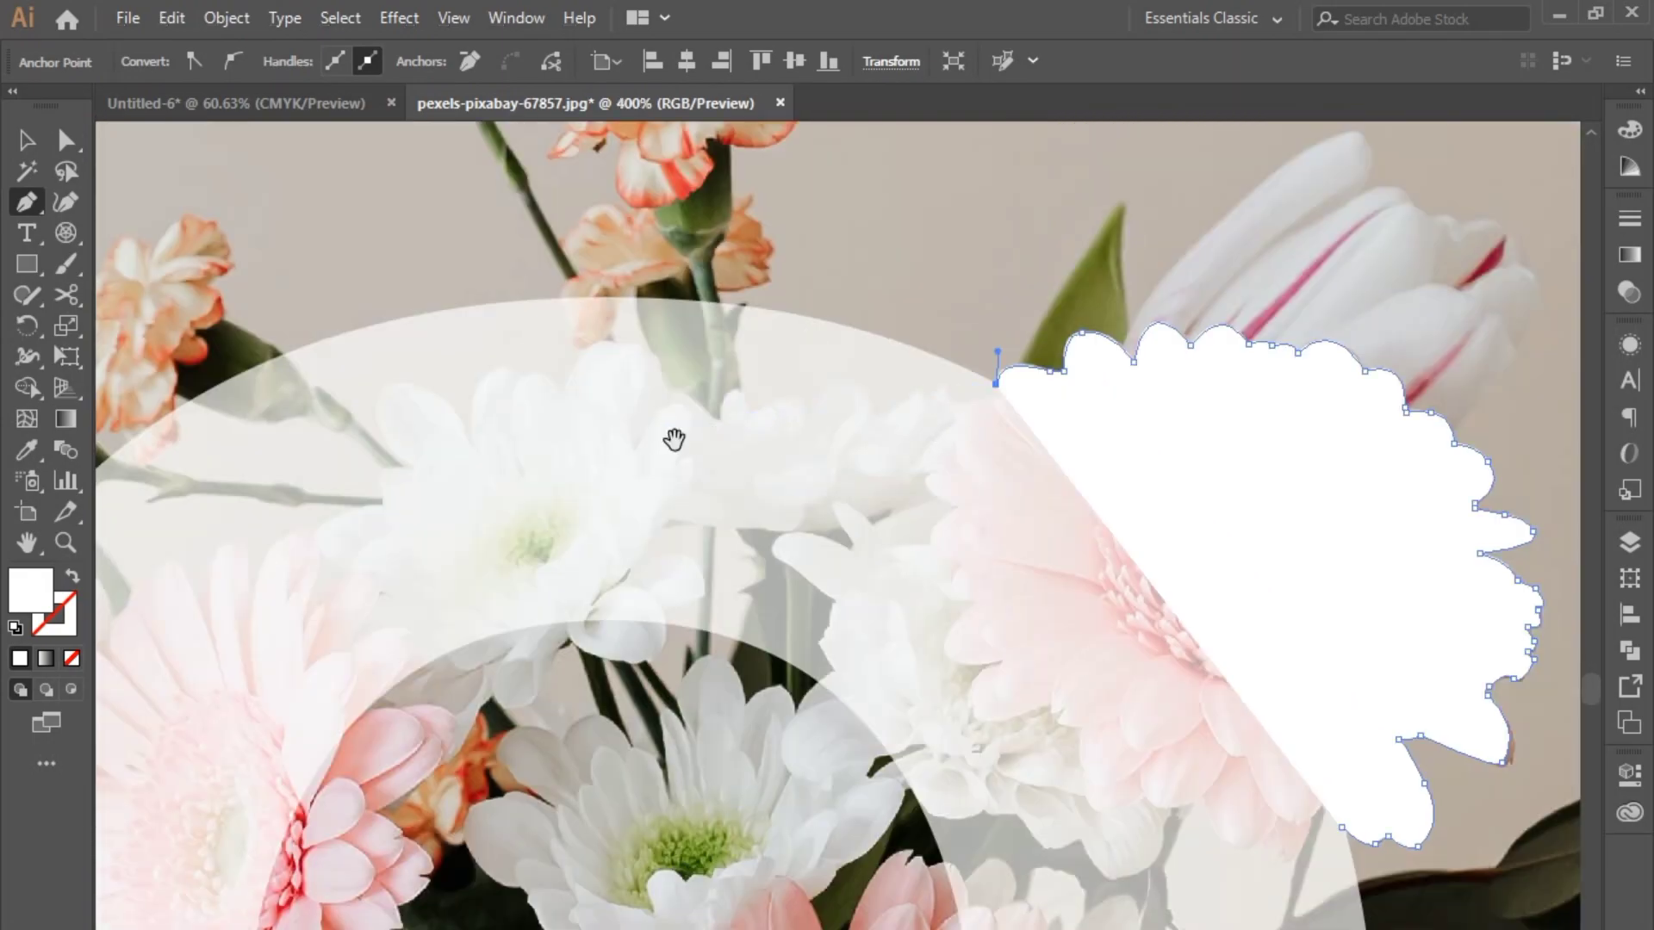
pyautogui.moveTo(675, 441); pyautogui.dragTo(1271, 417)
pyautogui.scroll(3, 611, 516)
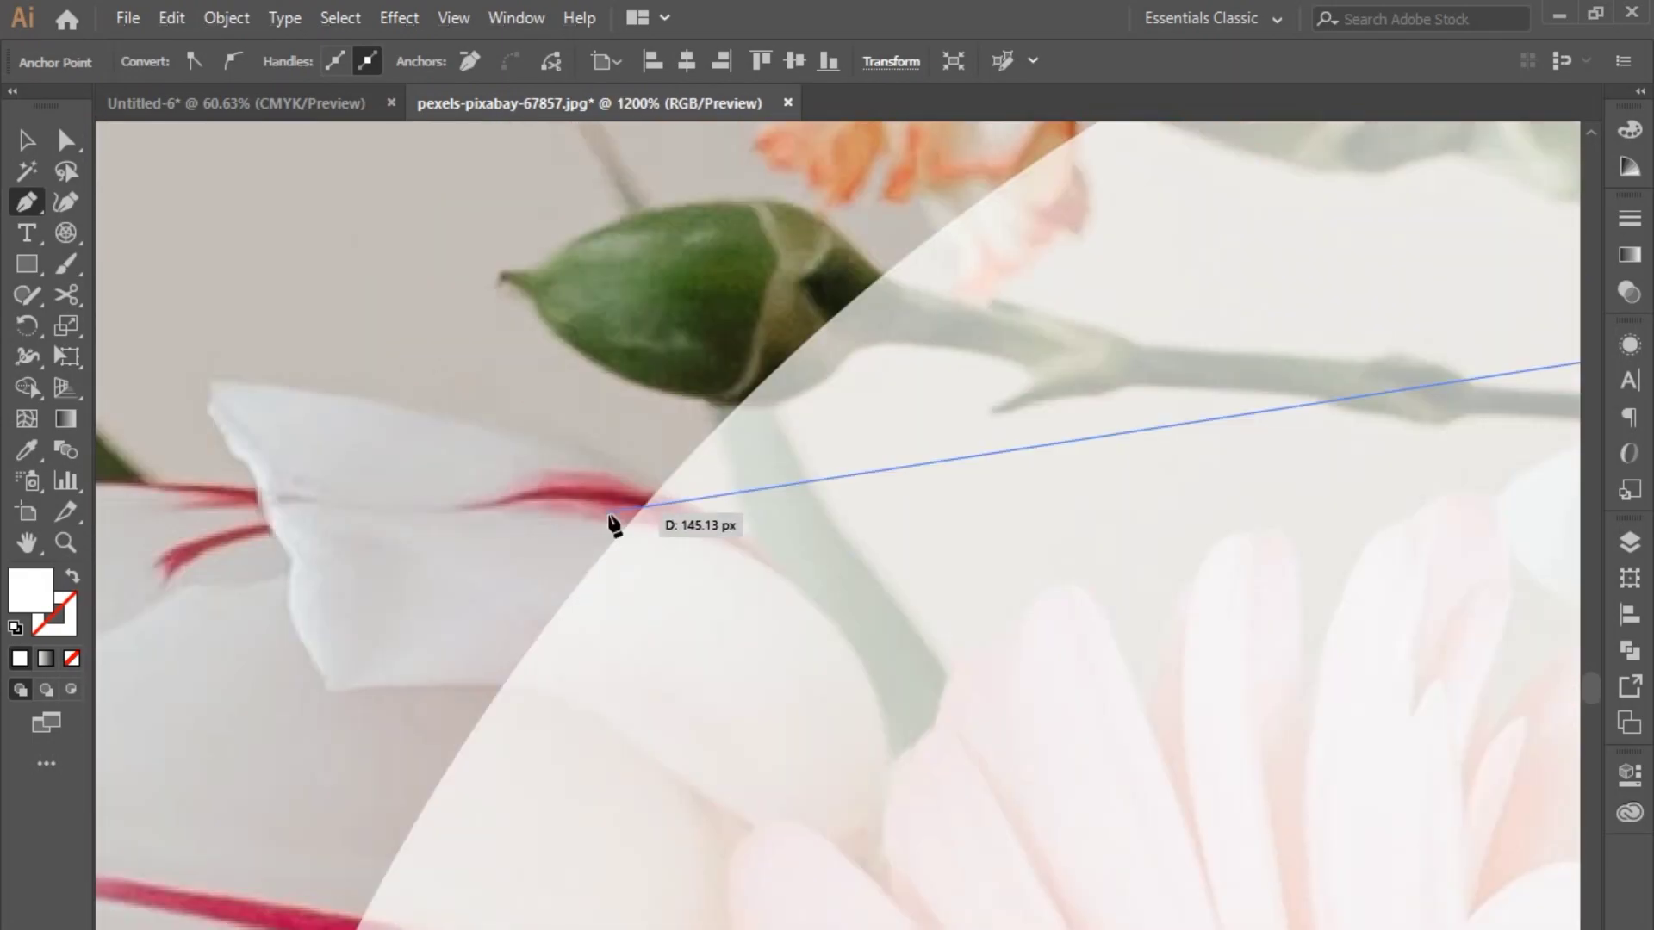
pyautogui.moveTo(610, 516); pyautogui.dragTo(1012, 499)
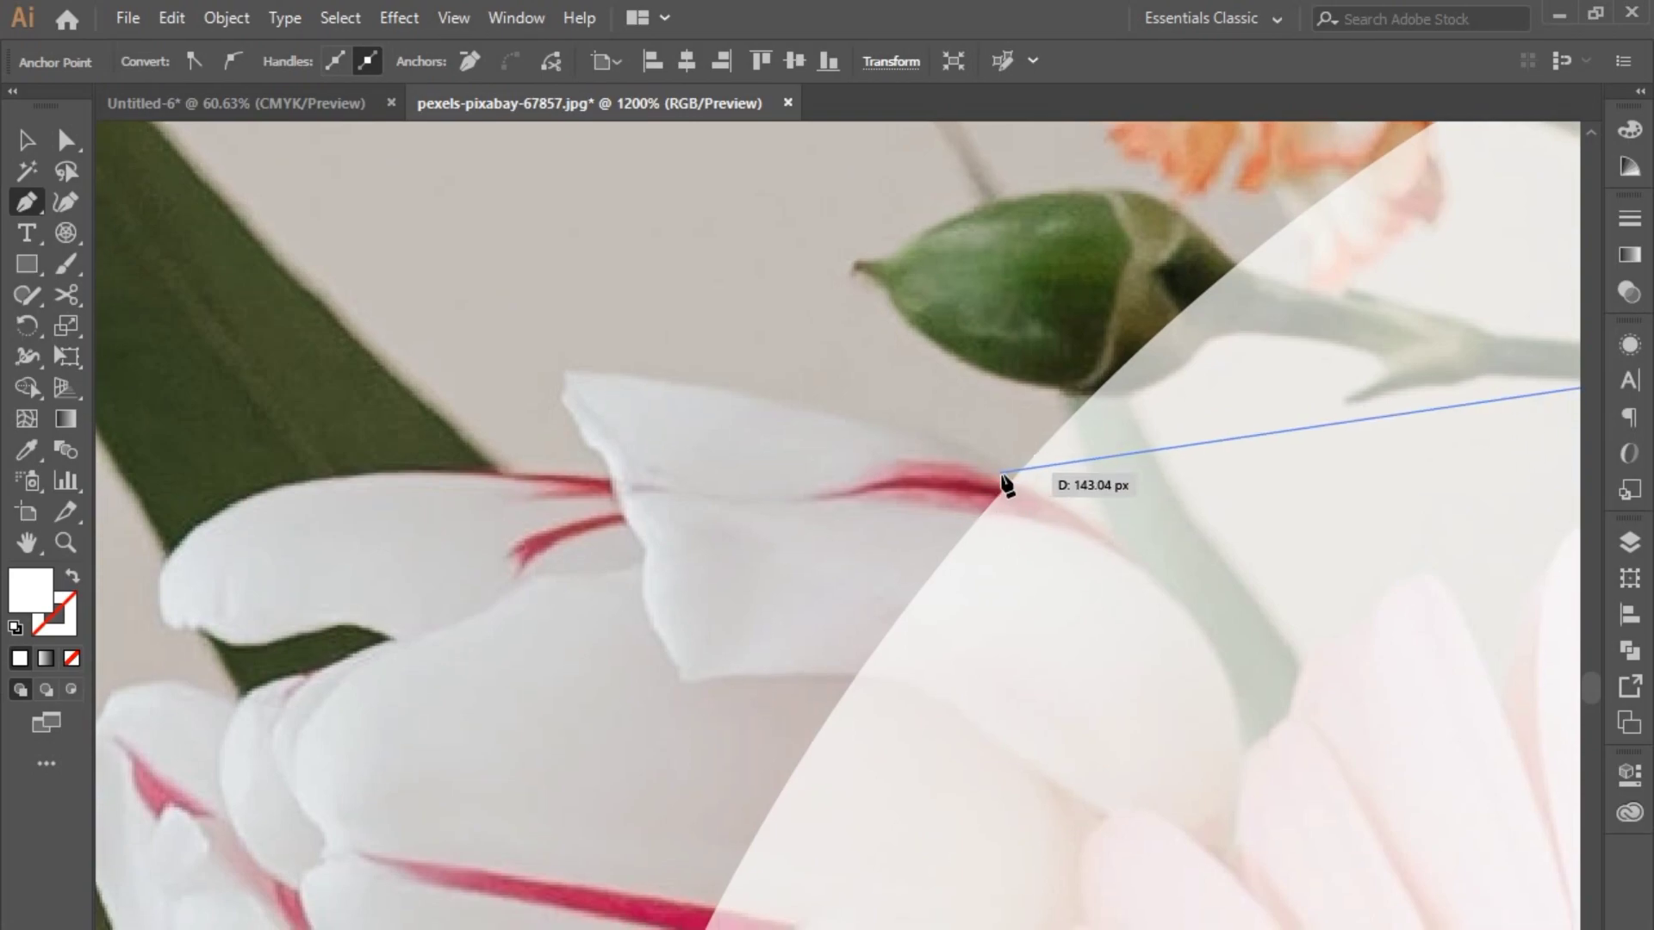
pyautogui.click(1016, 474)
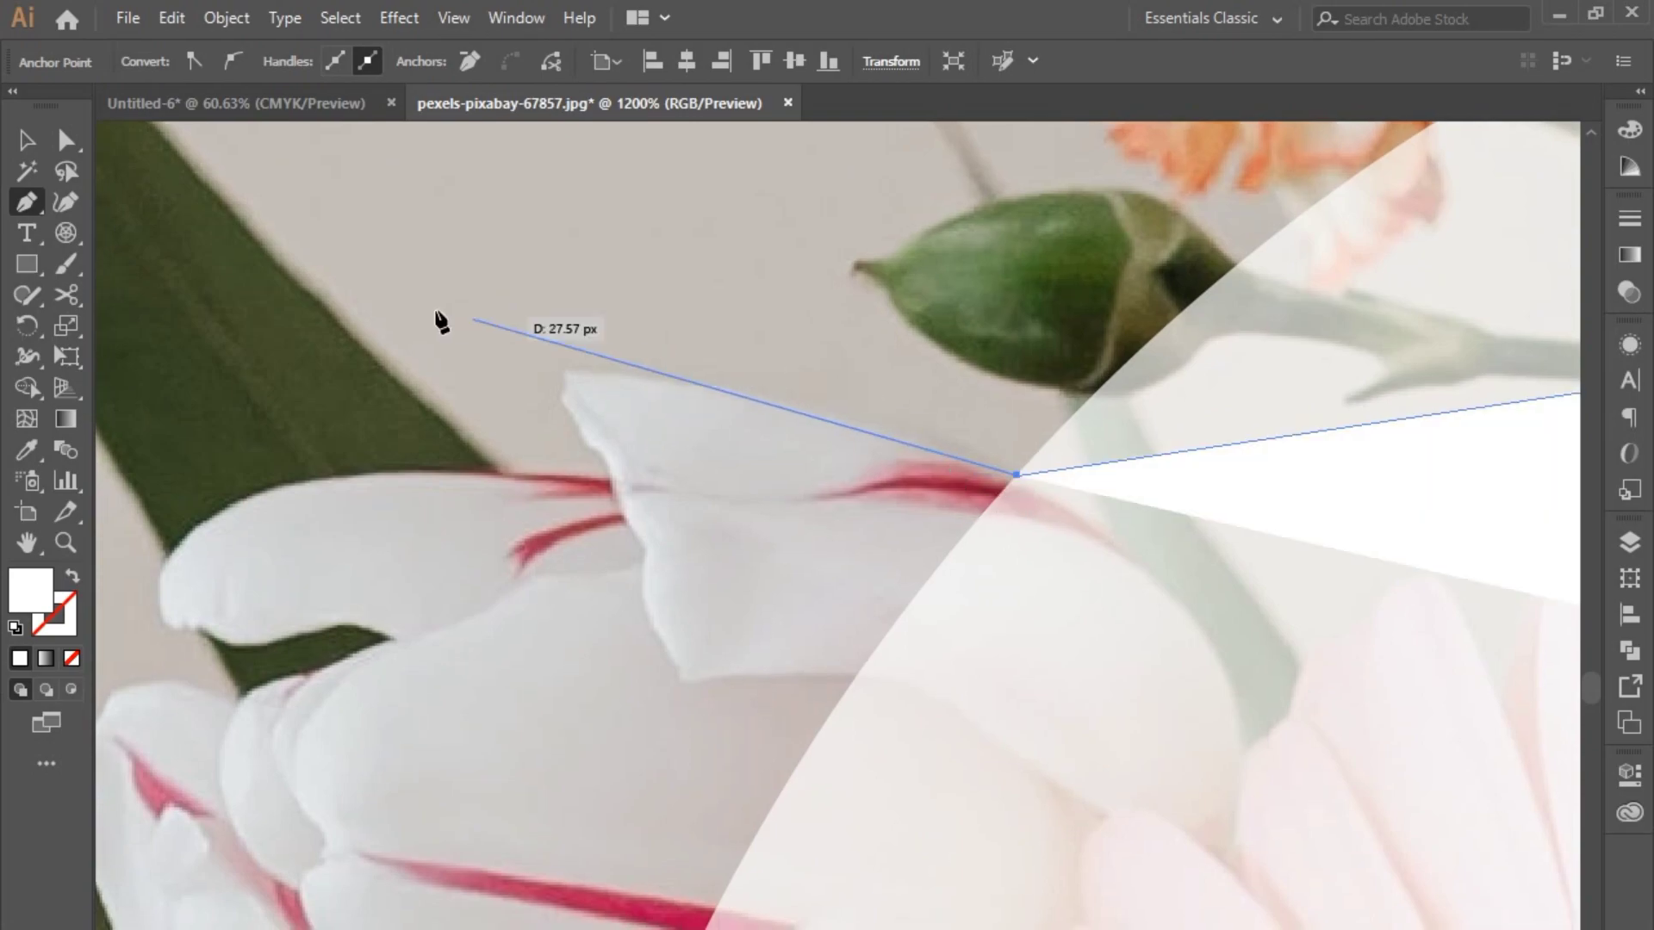
# Trace the top edge of the tulip's folded upper petal around its pointed tip and down its wavy side
pyautogui.moveTo(570, 374); pyautogui.dragTo(520, 403)
pyautogui.moveTo(386, 399); pyautogui.dragTo(253, 350)
pyautogui.click(572, 375)
pyautogui.moveTo(574, 375); pyautogui.dragTo(569, 340)
pyautogui.scroll(2, 568, 339)
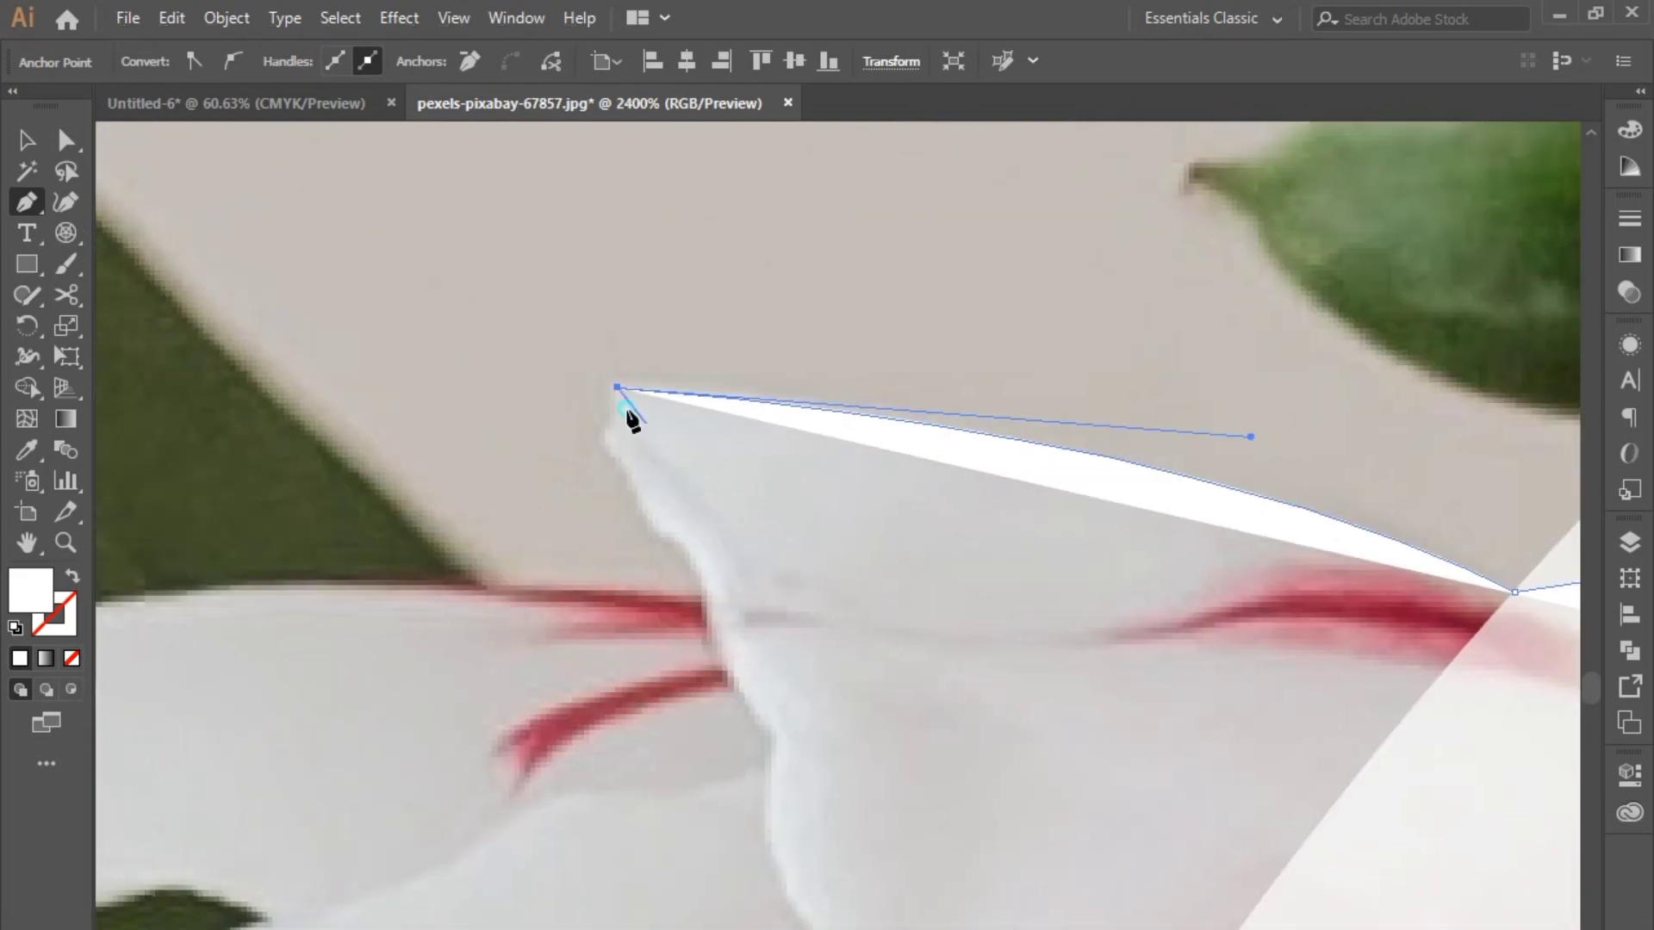
pyautogui.click(609, 443)
pyautogui.click(658, 528)
# Finish the folded petal's wavy side and trace the top edge of the petal behind it to its rounded outer tip
pyautogui.moveTo(714, 604); pyautogui.dragTo(703, 639)
pyautogui.moveTo(284, 680); pyautogui.dragTo(460, 375)
pyautogui.moveTo(397, 503); pyautogui.dragTo(348, 885)
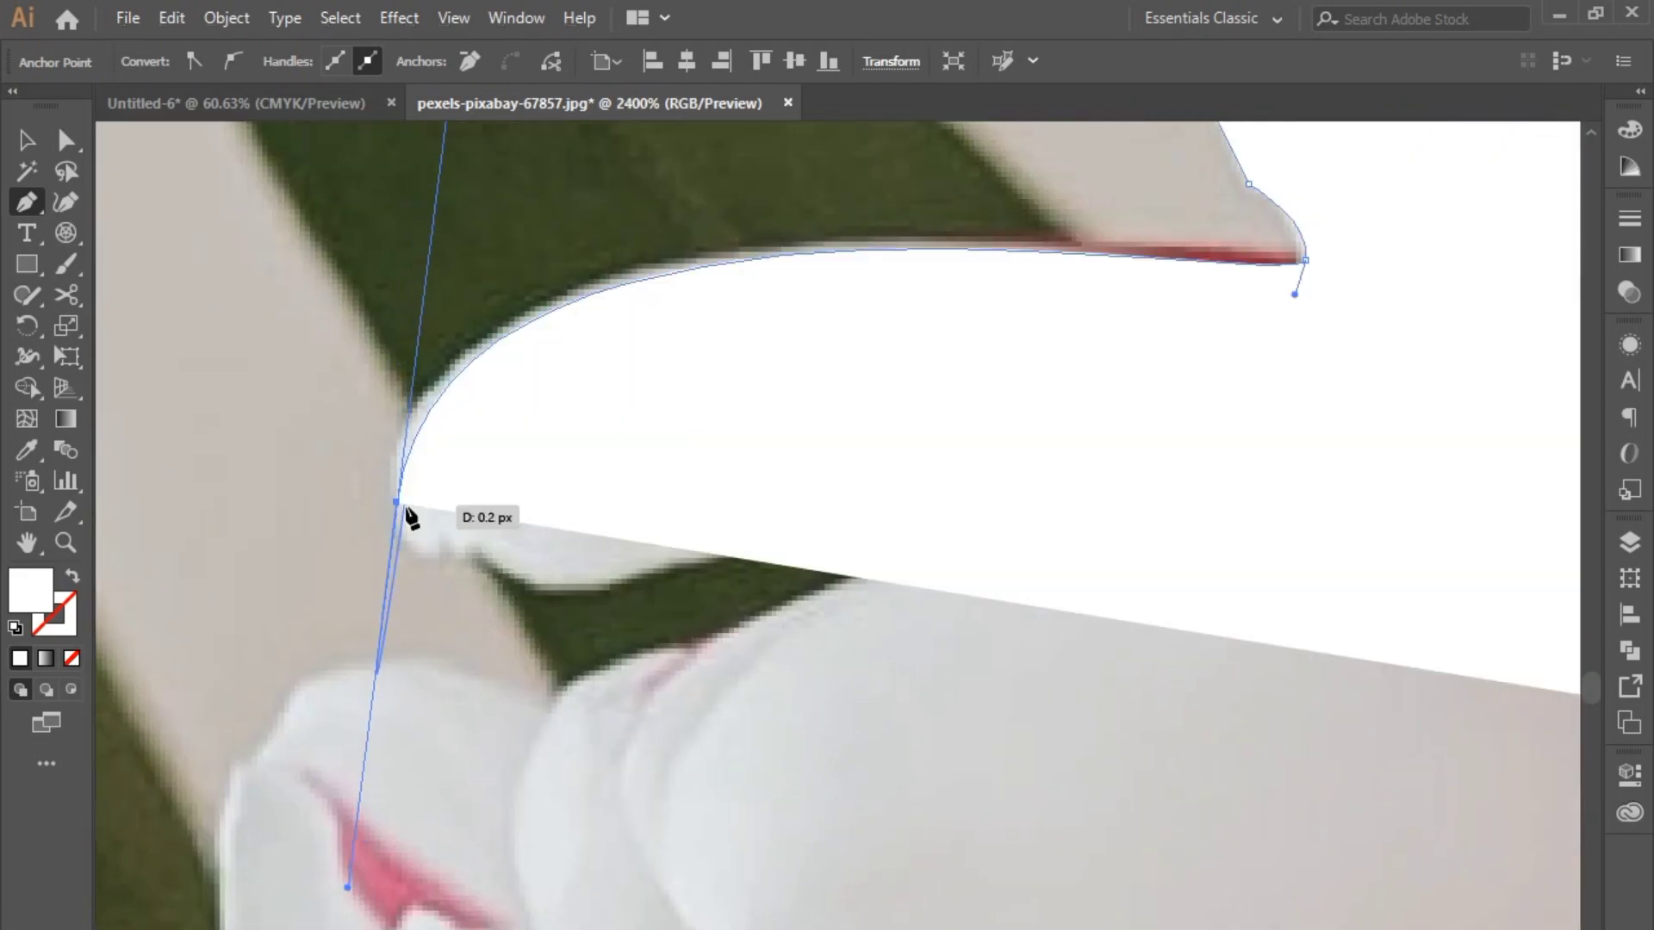
# Trace around the small curled tip at the end of that tulip petal, redoing one curve
pyautogui.click(398, 504)
pyautogui.moveTo(561, 589); pyautogui.dragTo(561, 604)
pyautogui.hotkey('ctrl', 'z')
pyautogui.moveTo(445, 550); pyautogui.dragTo(497, 529)
pyautogui.click(500, 569)
pyautogui.moveTo(578, 597); pyautogui.dragTo(442, 516)
# Show the path as a stroke without fill and trace the petal's underside around the dark green gap to the lower petal
pyautogui.hotkey('shift', 'x')
pyautogui.moveTo(624, 456); pyautogui.dragTo(853, 391)
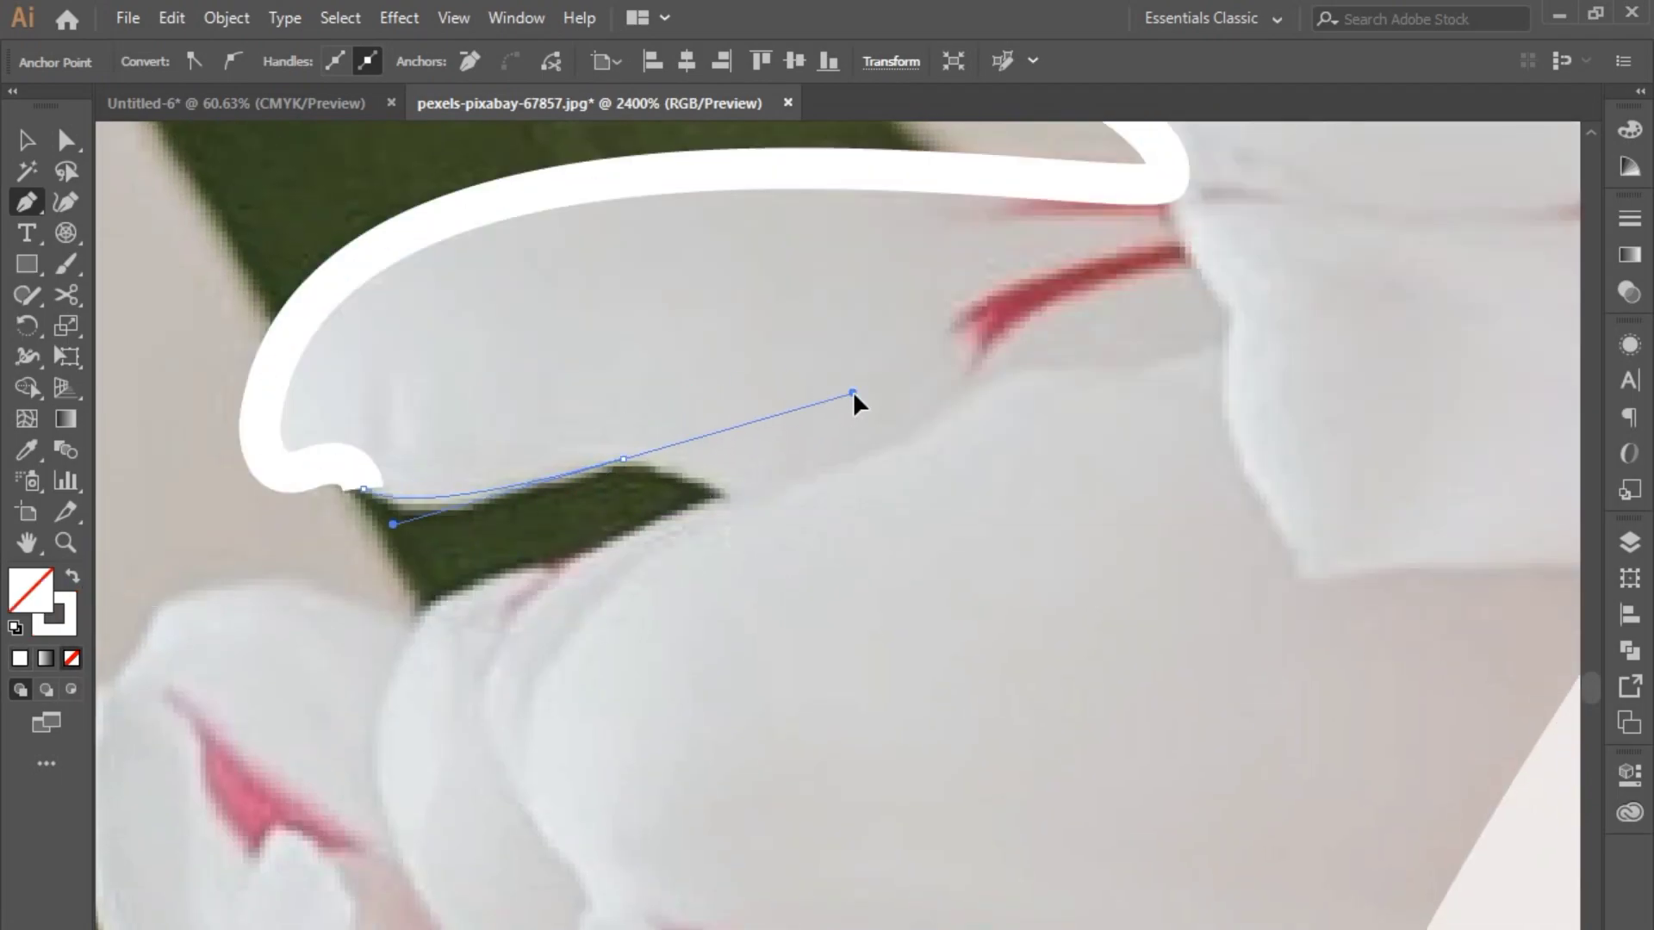
pyautogui.click(623, 456)
pyautogui.moveTo(723, 488); pyautogui.dragTo(739, 521)
pyautogui.click(723, 488)
pyautogui.moveTo(419, 626); pyautogui.dragTo(966, 436)
pyautogui.click(418, 626)
# Trace the outer edge of the tulip's lower petal down to the small notch above the stem
pyautogui.moveTo(655, 496); pyautogui.dragTo(586, 650)
pyautogui.hotkey('shift', 'x')
pyautogui.moveTo(724, 605); pyautogui.dragTo(438, 224)
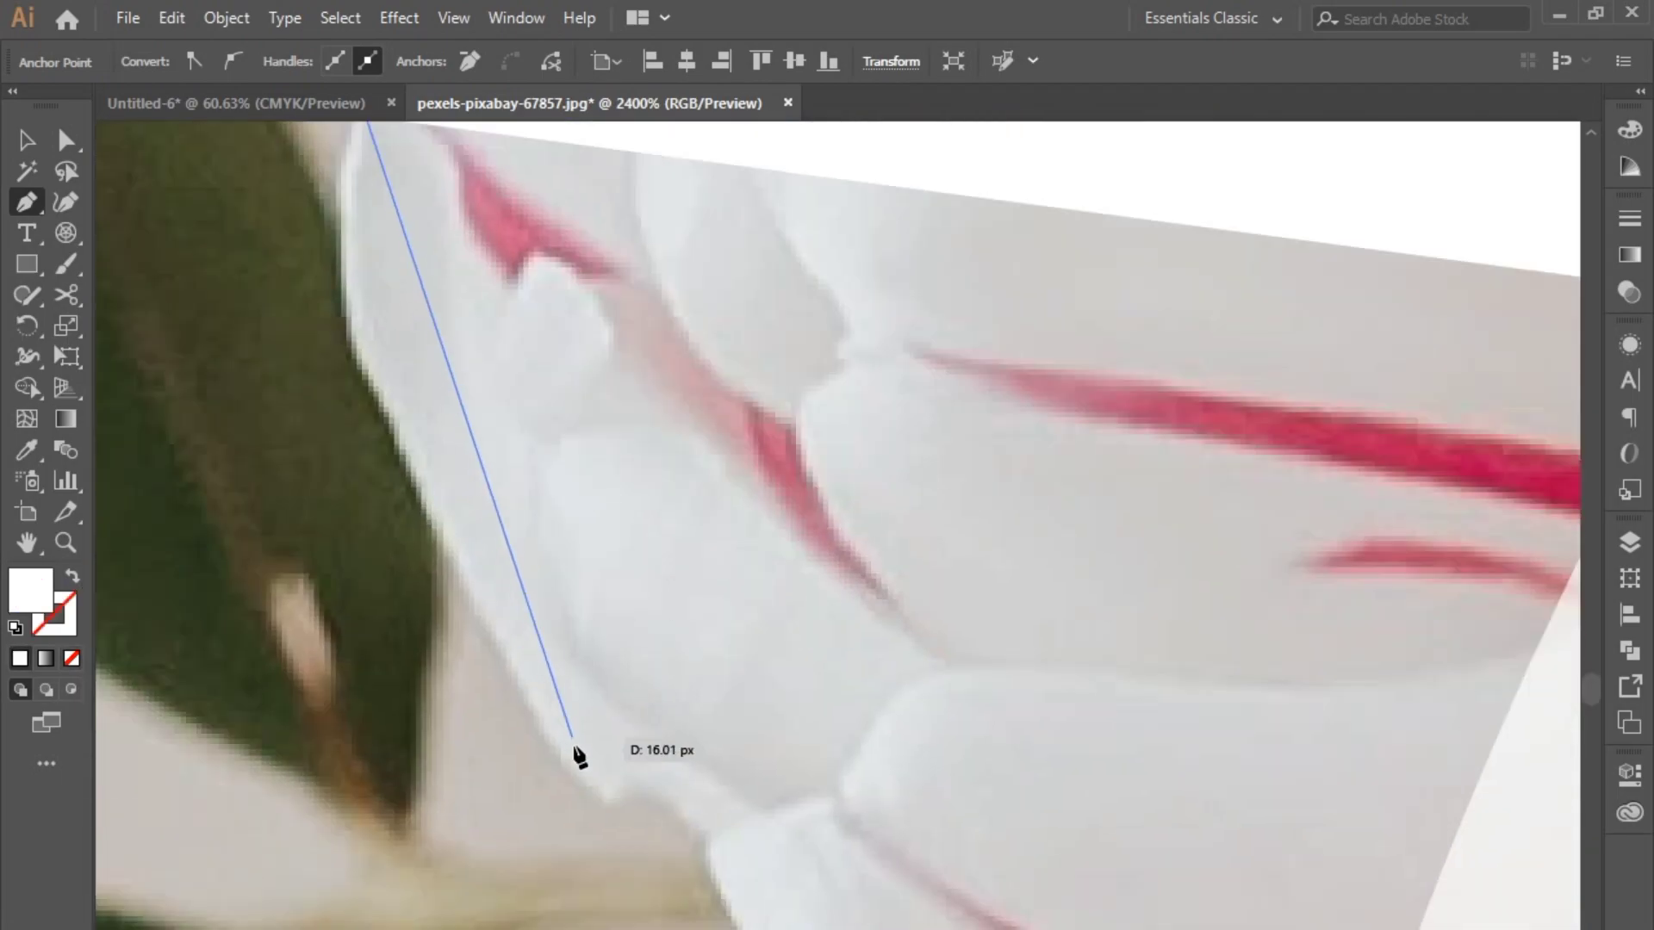
pyautogui.moveTo(574, 746); pyautogui.dragTo(607, 838)
pyautogui.moveTo(457, 563)
pyautogui.mouseDown()
pyautogui.moveTo(560, 715)
pyautogui.moveTo(565, 756)
pyautogui.mouseUp()
pyautogui.click(457, 563)
pyautogui.moveTo(468, 584); pyautogui.dragTo(371, 291)
pyautogui.moveTo(562, 608); pyautogui.dragTo(626, 603)
pyautogui.click(562, 607)
pyautogui.moveTo(564, 609); pyautogui.dragTo(481, 397)
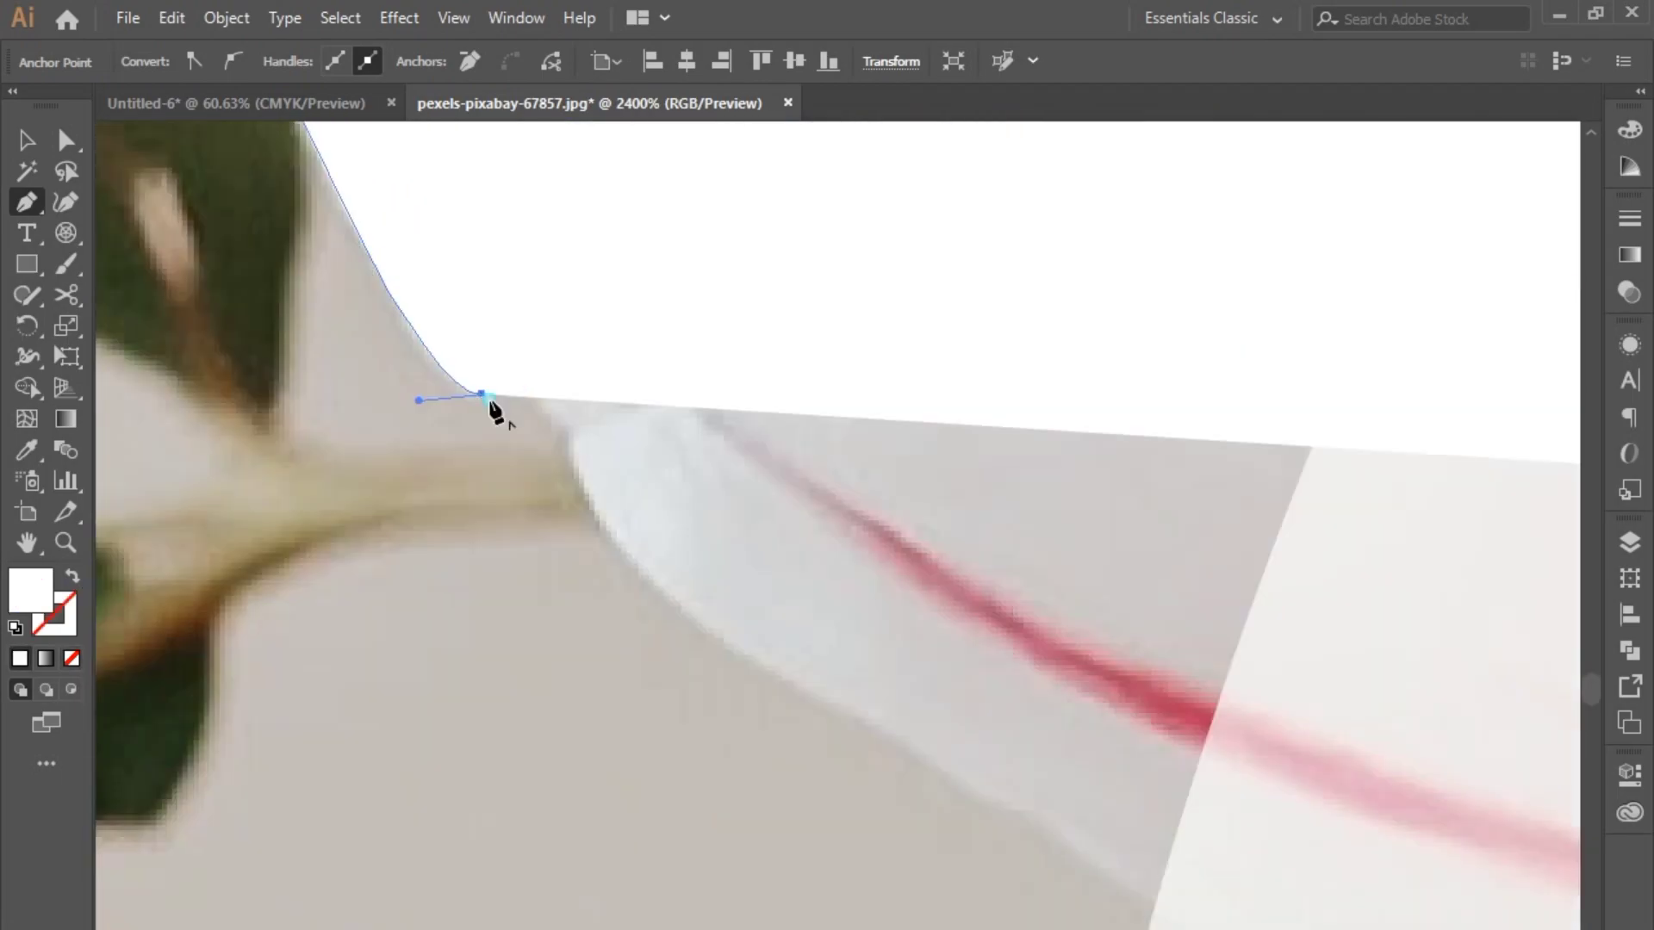
# Trace the tulip's bottom edge from the notch past the stem to the Q's outer edge
pyautogui.hotkey('shift', 'x')
pyautogui.moveTo(579, 450); pyautogui.dragTo(588, 513)
pyautogui.click(579, 450)
pyautogui.moveTo(579, 449); pyautogui.dragTo(344, 274)
pyautogui.moveTo(712, 591); pyautogui.dragTo(1140, 791)
pyautogui.moveTo(851, 673); pyautogui.dragTo(605, 524)
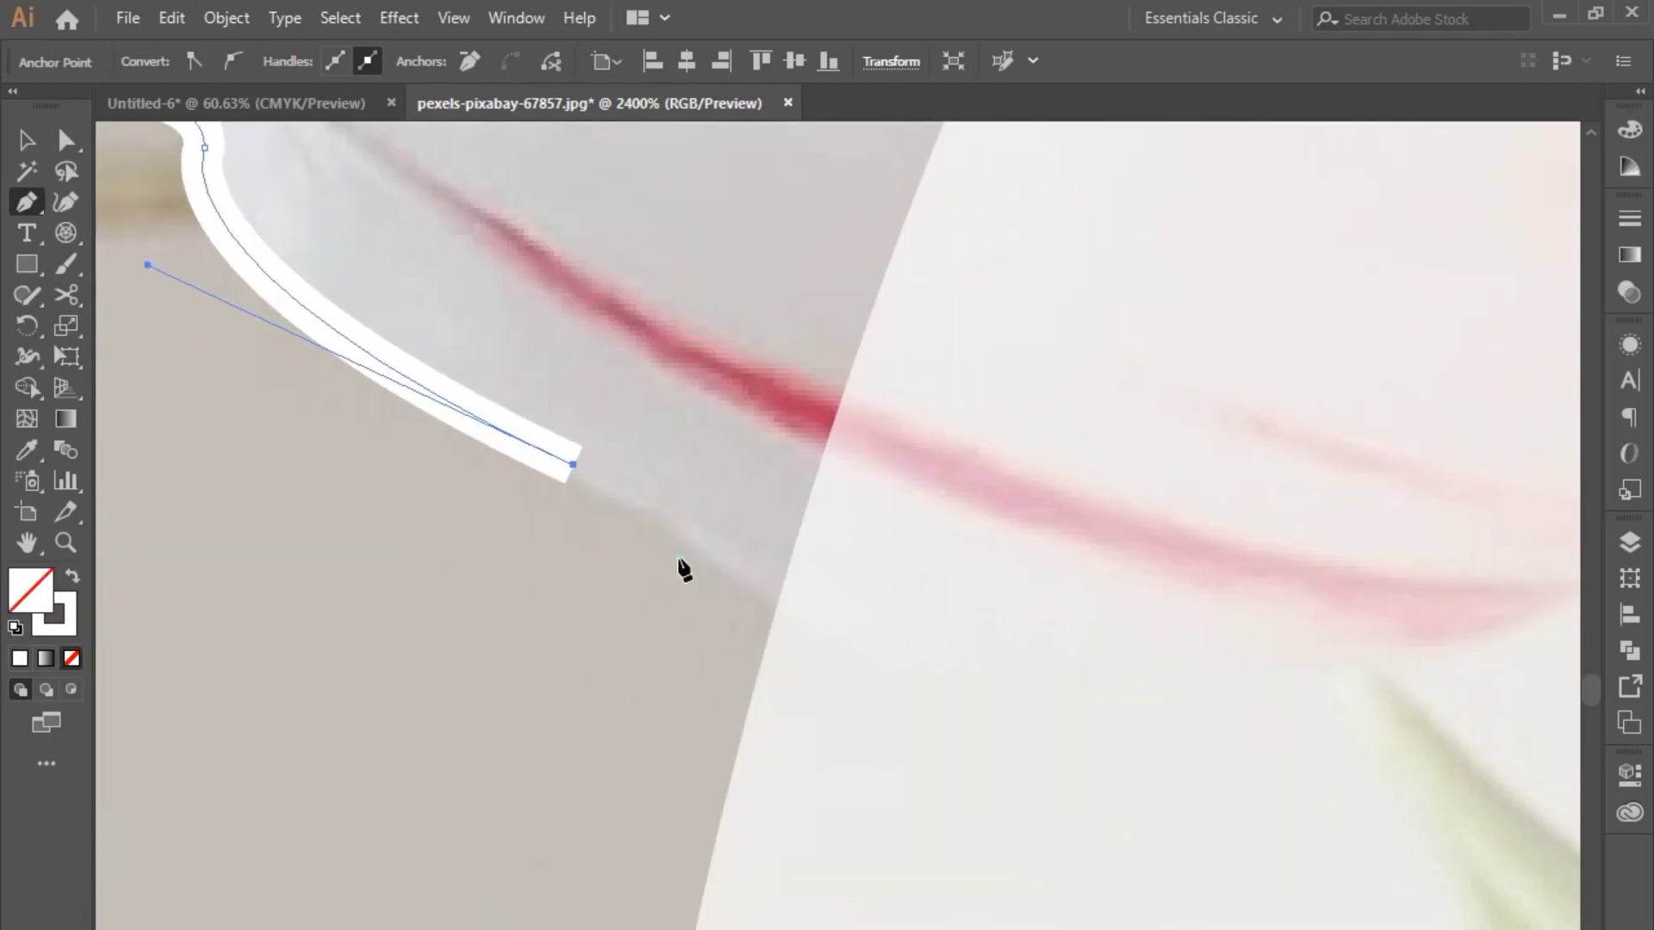
pyautogui.click(811, 621)
# Extend the path down the Q's left edge to the top of the lower striped tulip, redoing the last anchor
pyautogui.scroll(-1, 888, 655)
pyautogui.scroll(-4, 889, 655)
pyautogui.moveTo(712, 642); pyautogui.dragTo(483, 554)
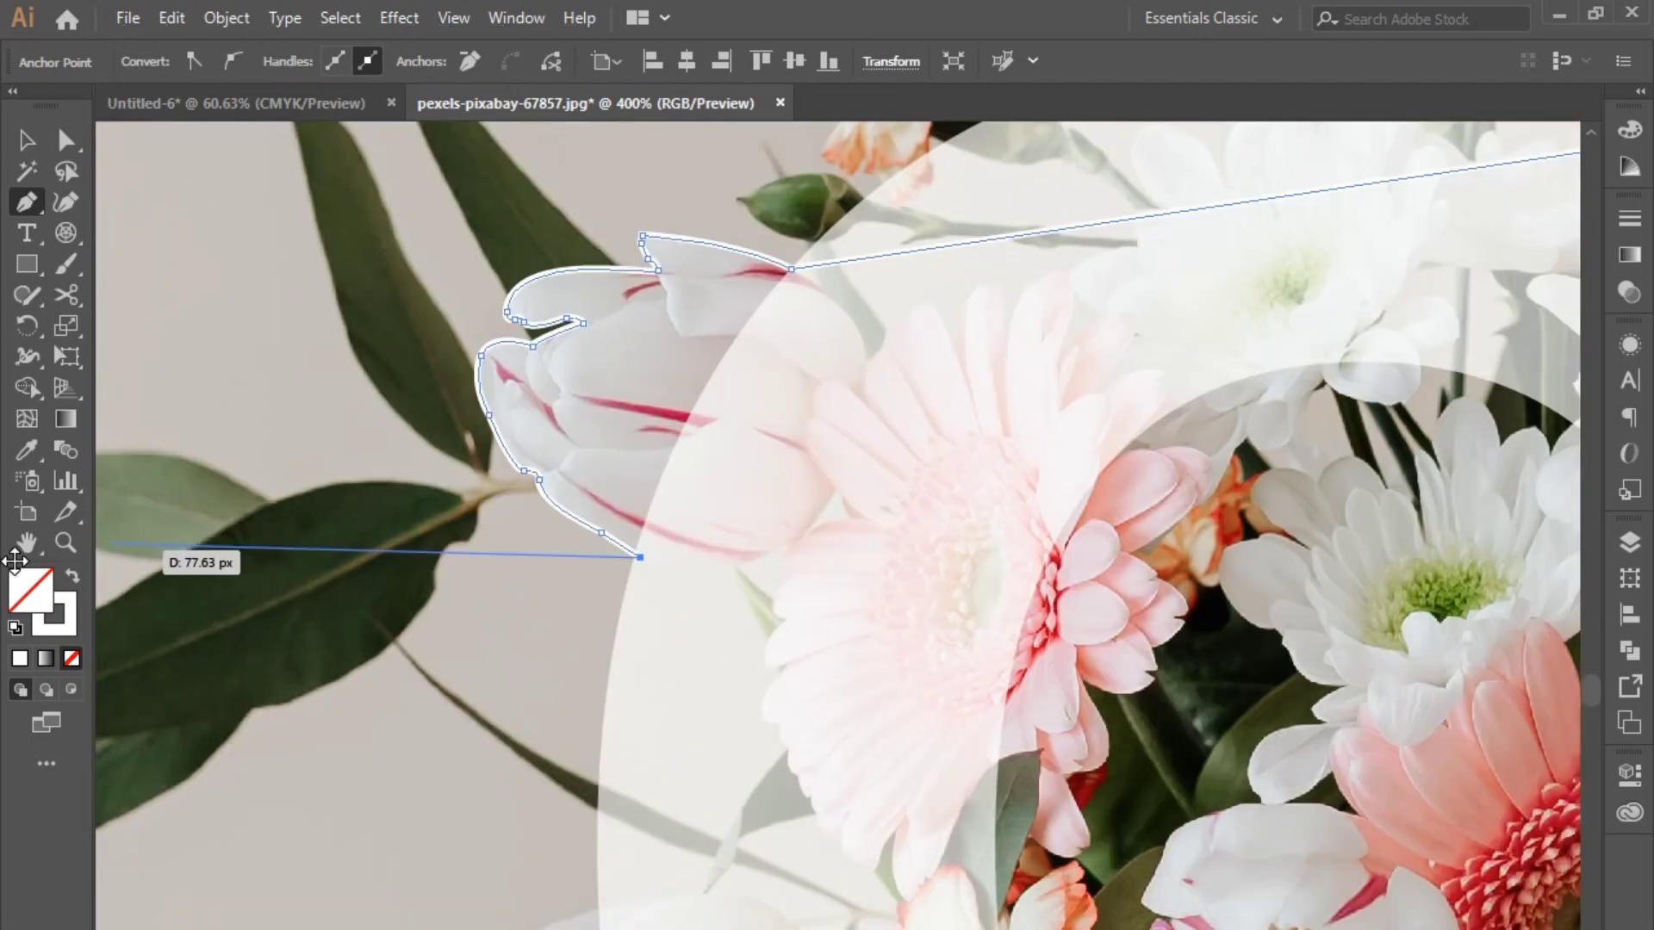
pyautogui.click(73, 577)
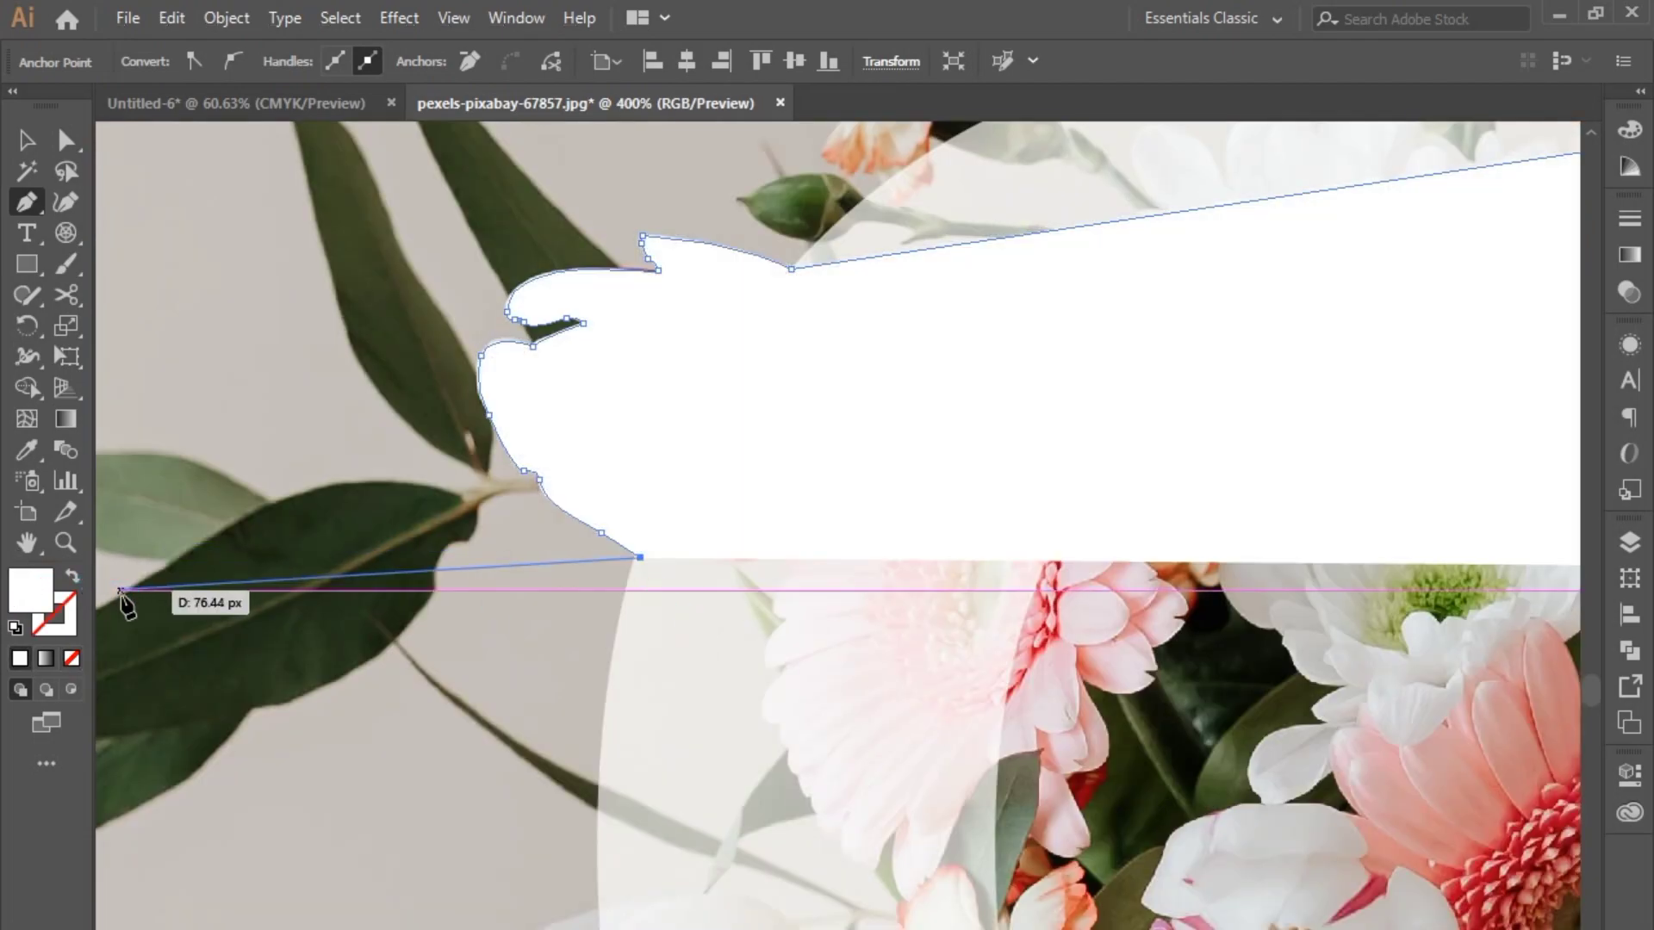
pyautogui.moveTo(773, 767); pyautogui.dragTo(790, 436)
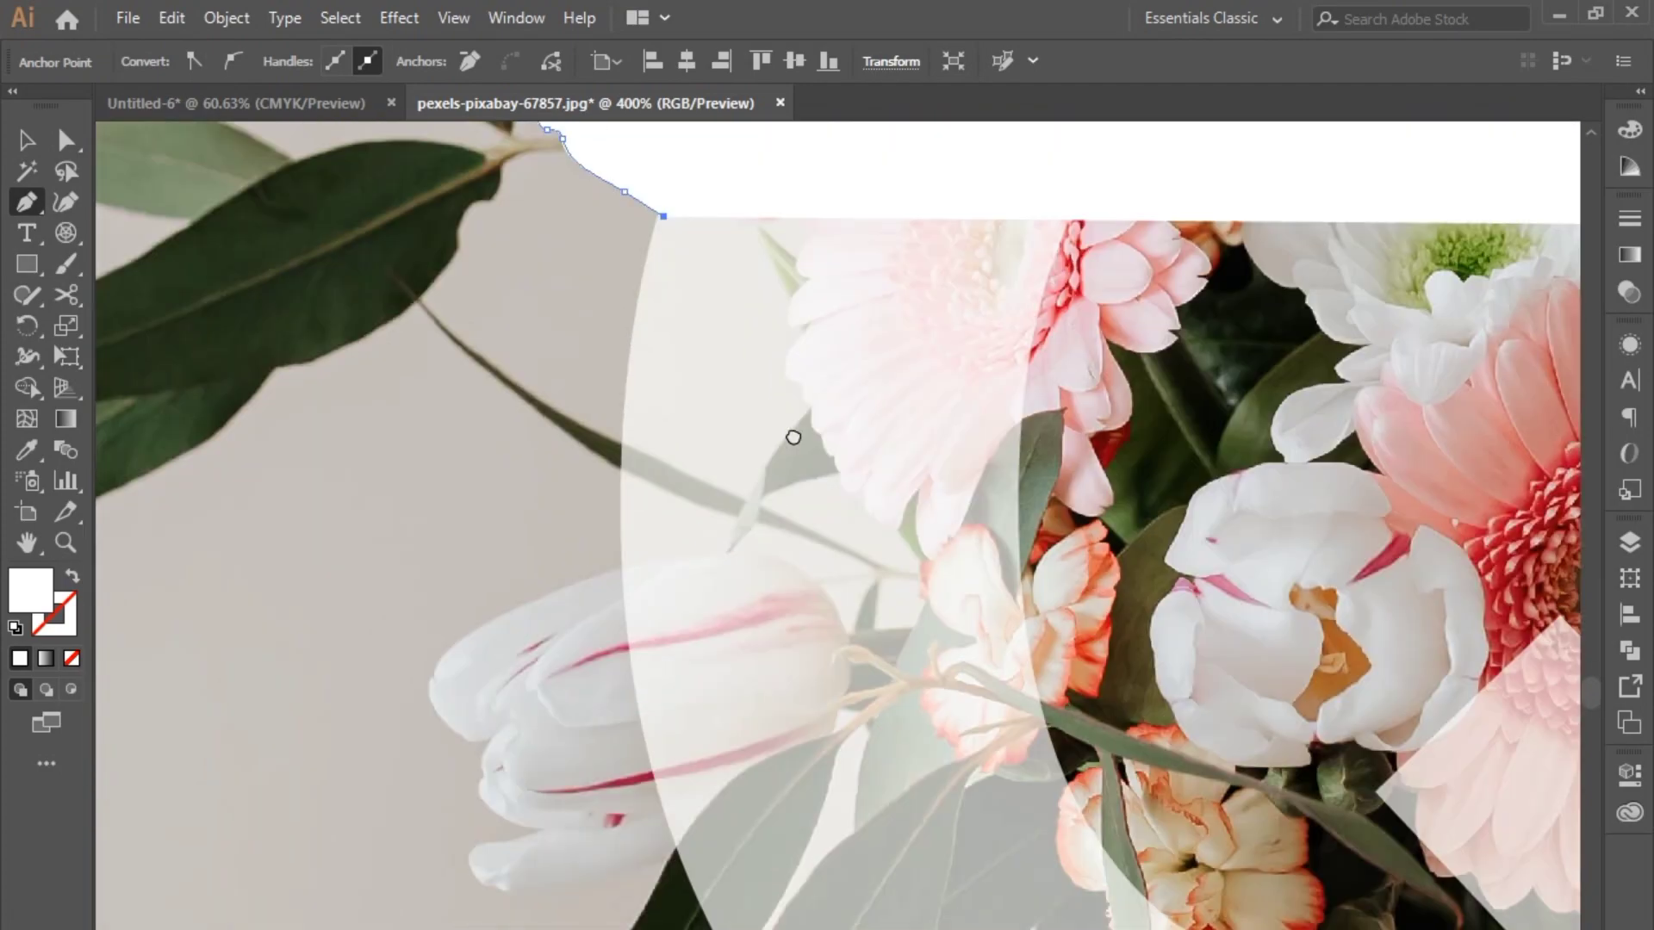
pyautogui.click(623, 571)
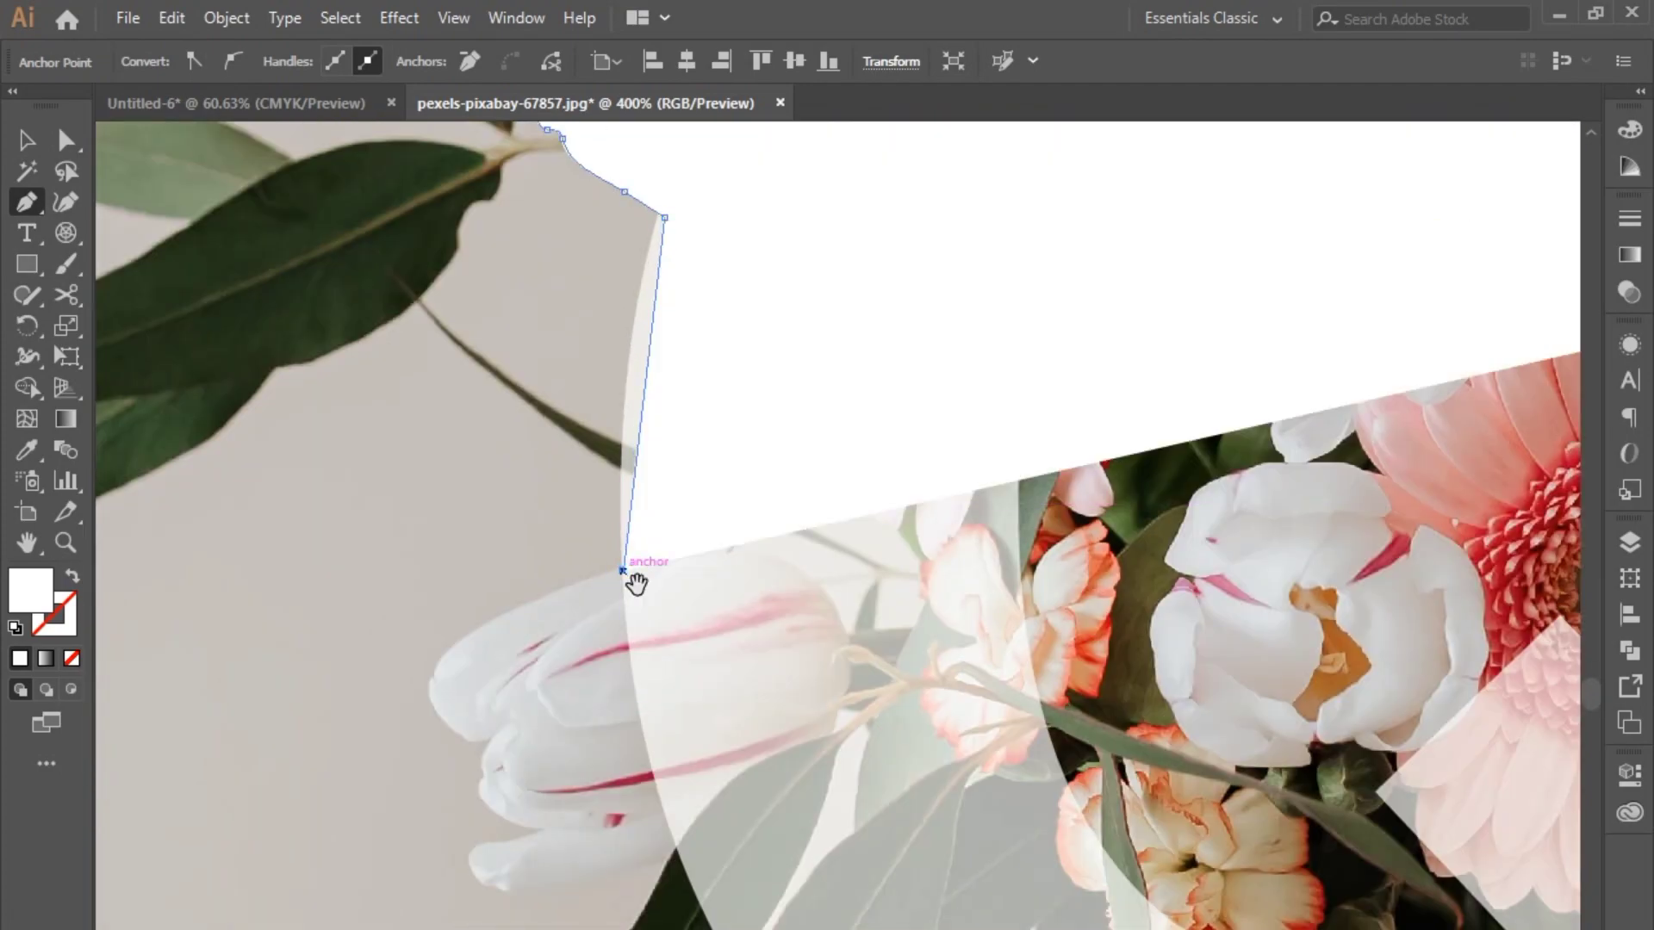
pyautogui.moveTo(634, 582); pyautogui.dragTo(695, 521)
pyautogui.scroll(1, 640, 611)
pyautogui.scroll(1, 640, 614)
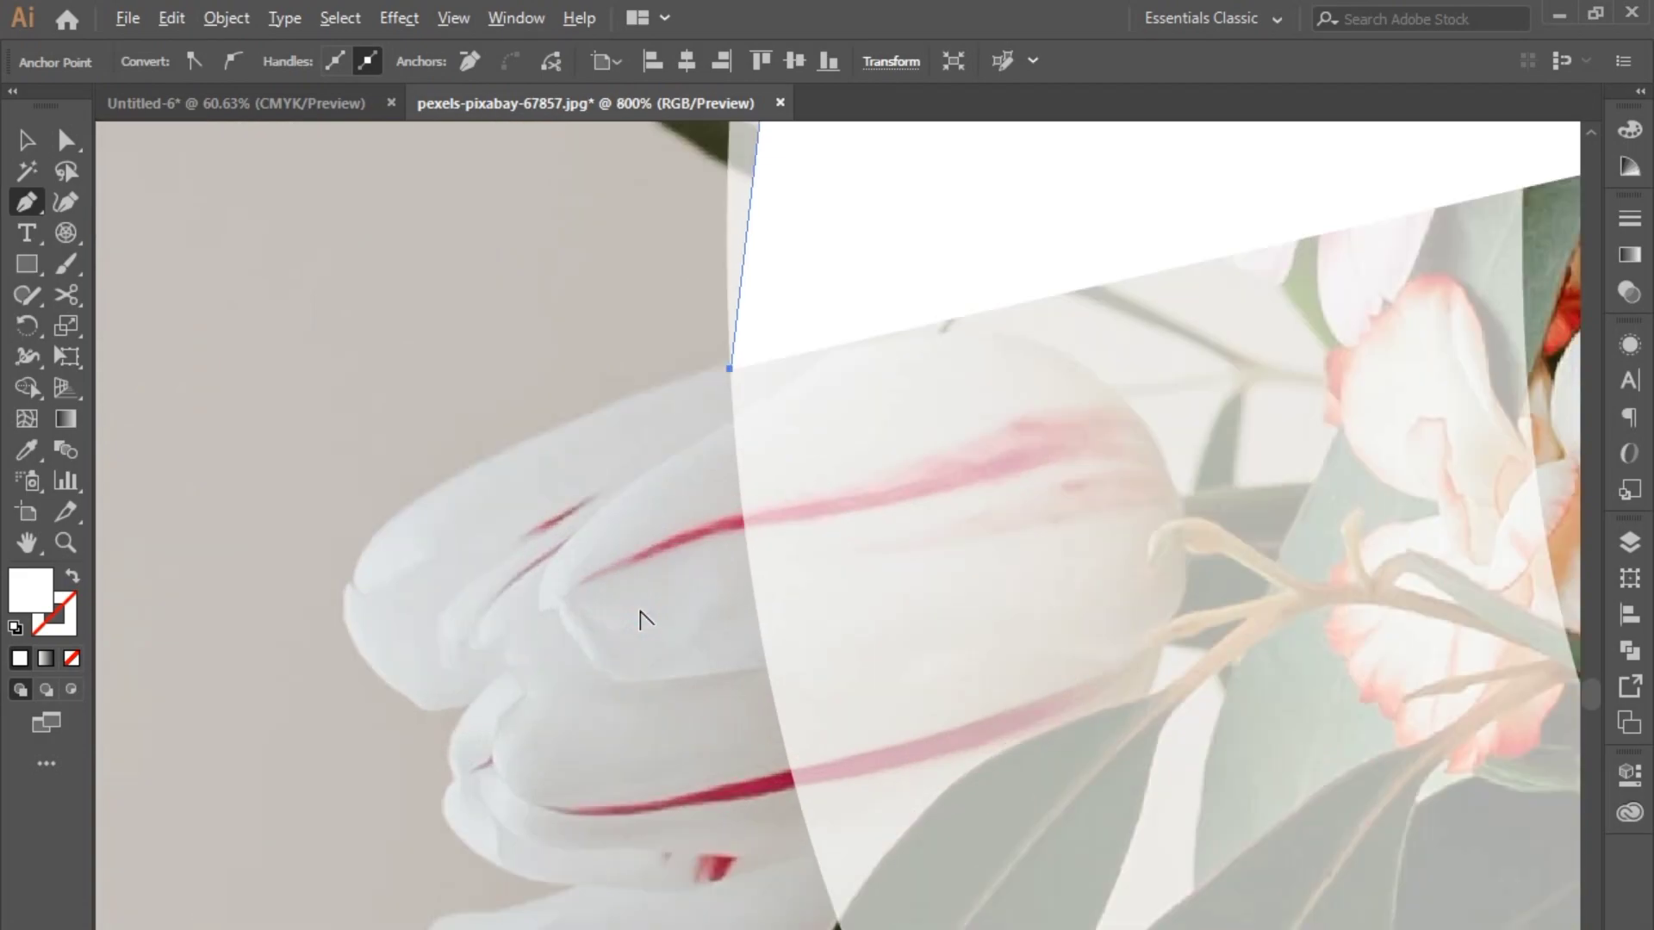
pyautogui.hotkey('ctrl', 'z')
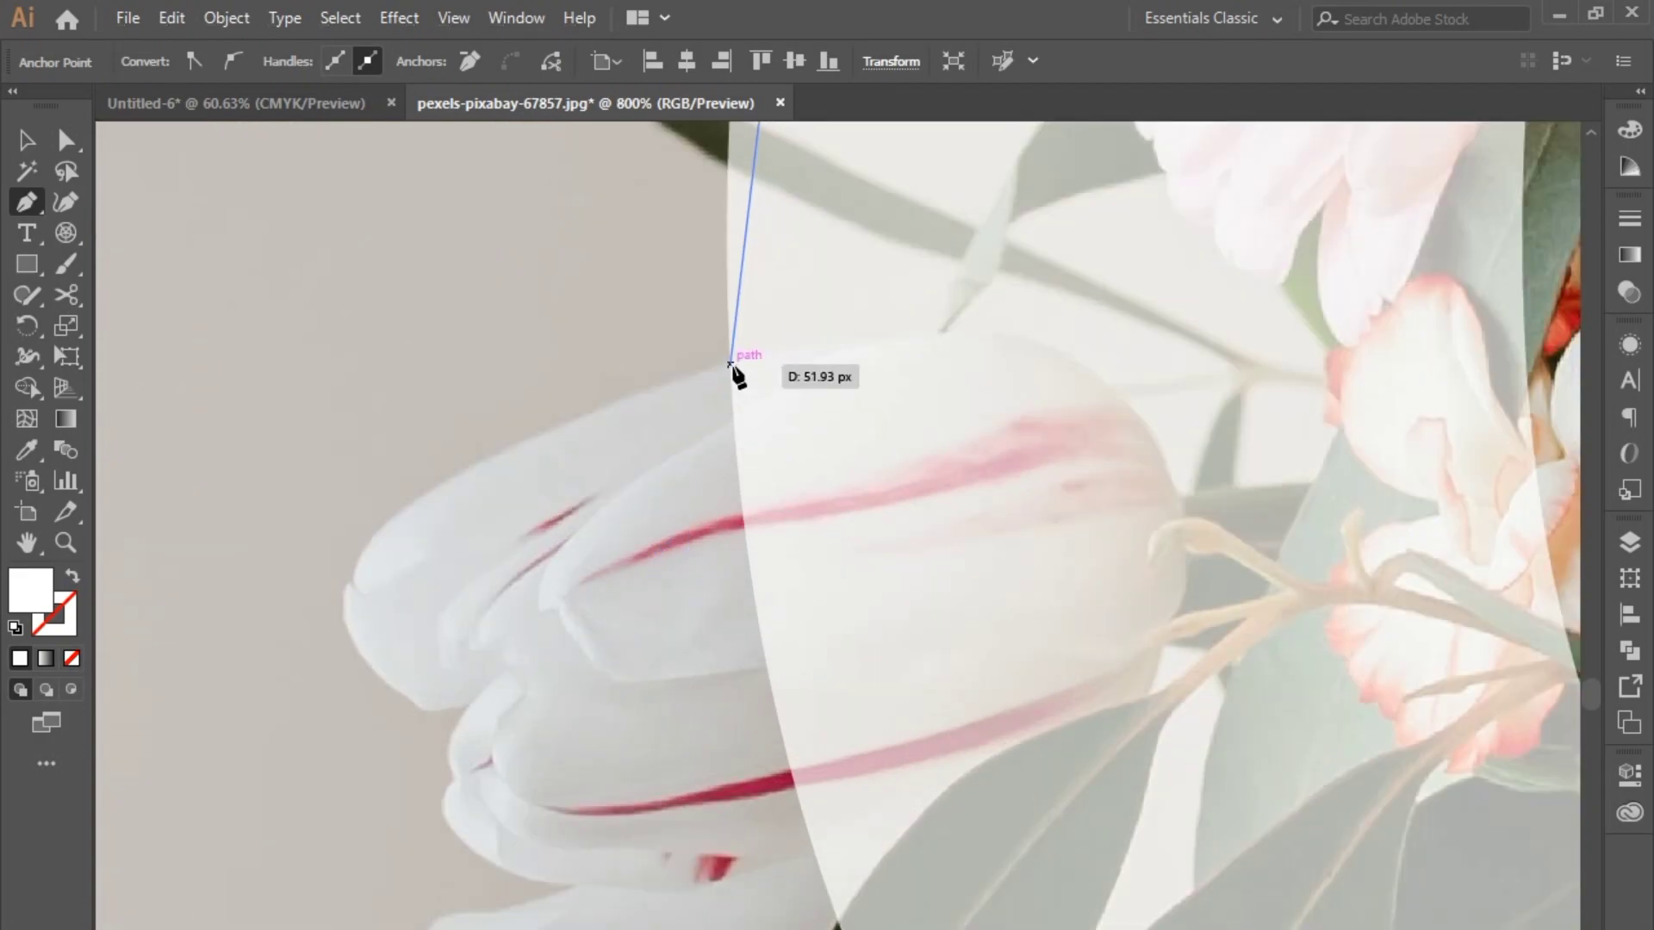
pyautogui.click(730, 364)
# Trace the lower tulip's upper petal from the Q's edge around its rounded tip to the notch beneath
pyautogui.moveTo(612, 517); pyautogui.dragTo(793, 471)
pyautogui.scroll(1, 793, 471)
pyautogui.moveTo(399, 583); pyautogui.dragTo(366, 793)
pyautogui.click(398, 583)
pyautogui.moveTo(487, 686); pyautogui.dragTo(542, 482)
pyautogui.scroll(2, 542, 481)
pyautogui.moveTo(607, 606); pyautogui.dragTo(899, 718)
pyautogui.click(606, 606)
pyautogui.moveTo(718, 606); pyautogui.dragTo(745, 581)
pyautogui.click(717, 607)
# Trace the lower tulip's middle petals around their two bulges down to the gap above the lowest petal
pyautogui.moveTo(643, 652); pyautogui.dragTo(462, 385)
pyautogui.click(642, 652)
pyautogui.moveTo(531, 611); pyautogui.dragTo(721, 726)
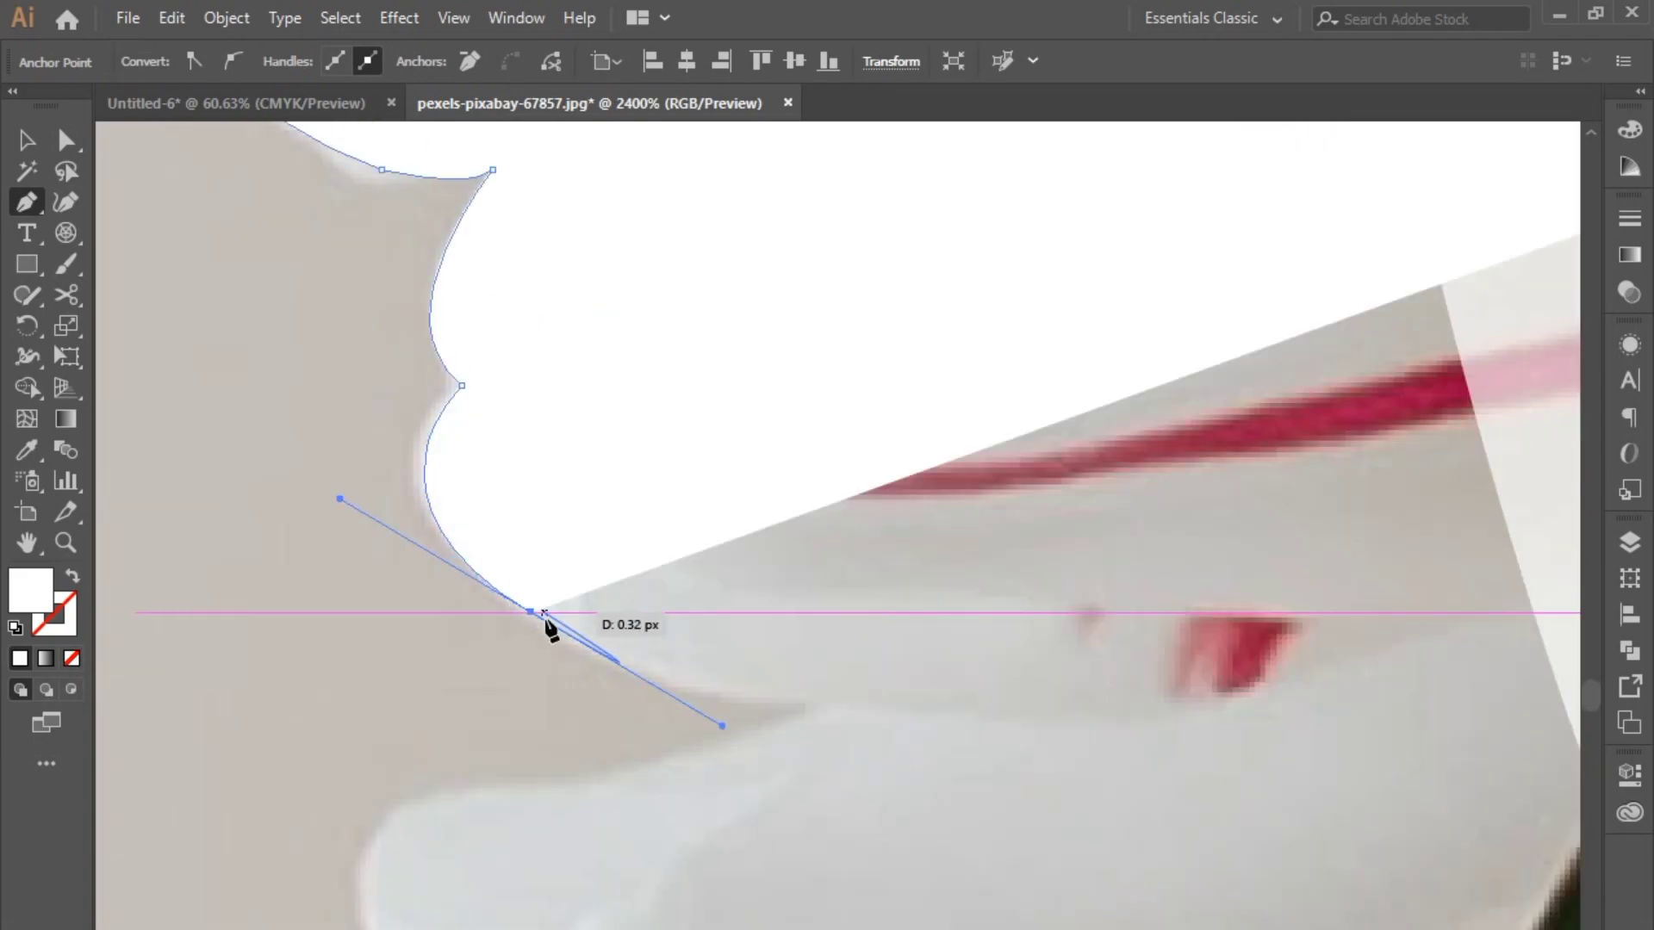
pyautogui.click(530, 612)
pyautogui.moveTo(684, 565); pyautogui.dragTo(887, 428)
pyautogui.click(683, 565)
# Trace the lowest petal from the gap around its rounded tip onto its underside, redoing the misplaced anchors
pyautogui.click(554, 509)
pyautogui.moveTo(554, 509); pyautogui.dragTo(630, 679)
pyautogui.click(511, 508)
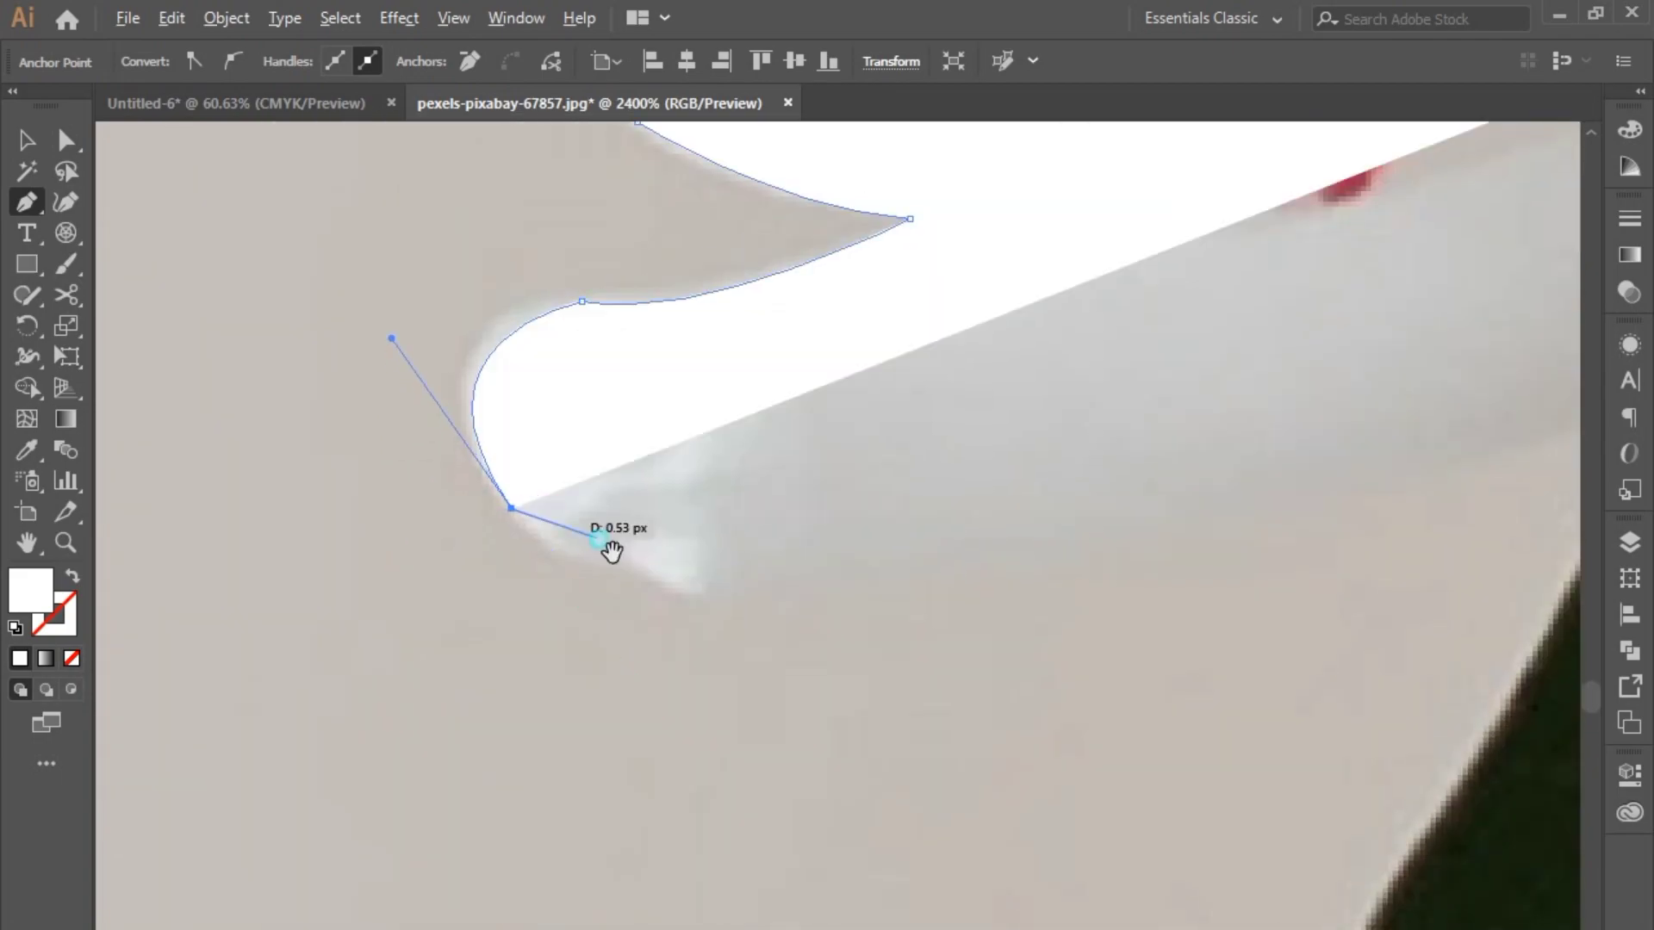
pyautogui.moveTo(599, 540); pyautogui.dragTo(206, 440)
pyautogui.moveTo(233, 462); pyautogui.dragTo(499, 426)
pyautogui.click(232, 462)
pyautogui.click(425, 485)
pyautogui.hotkey('ctrl', 'z')
pyautogui.hotkey('ctrl', 'z')
pyautogui.moveTo(358, 796); pyautogui.dragTo(467, 766)
pyautogui.click(358, 797)
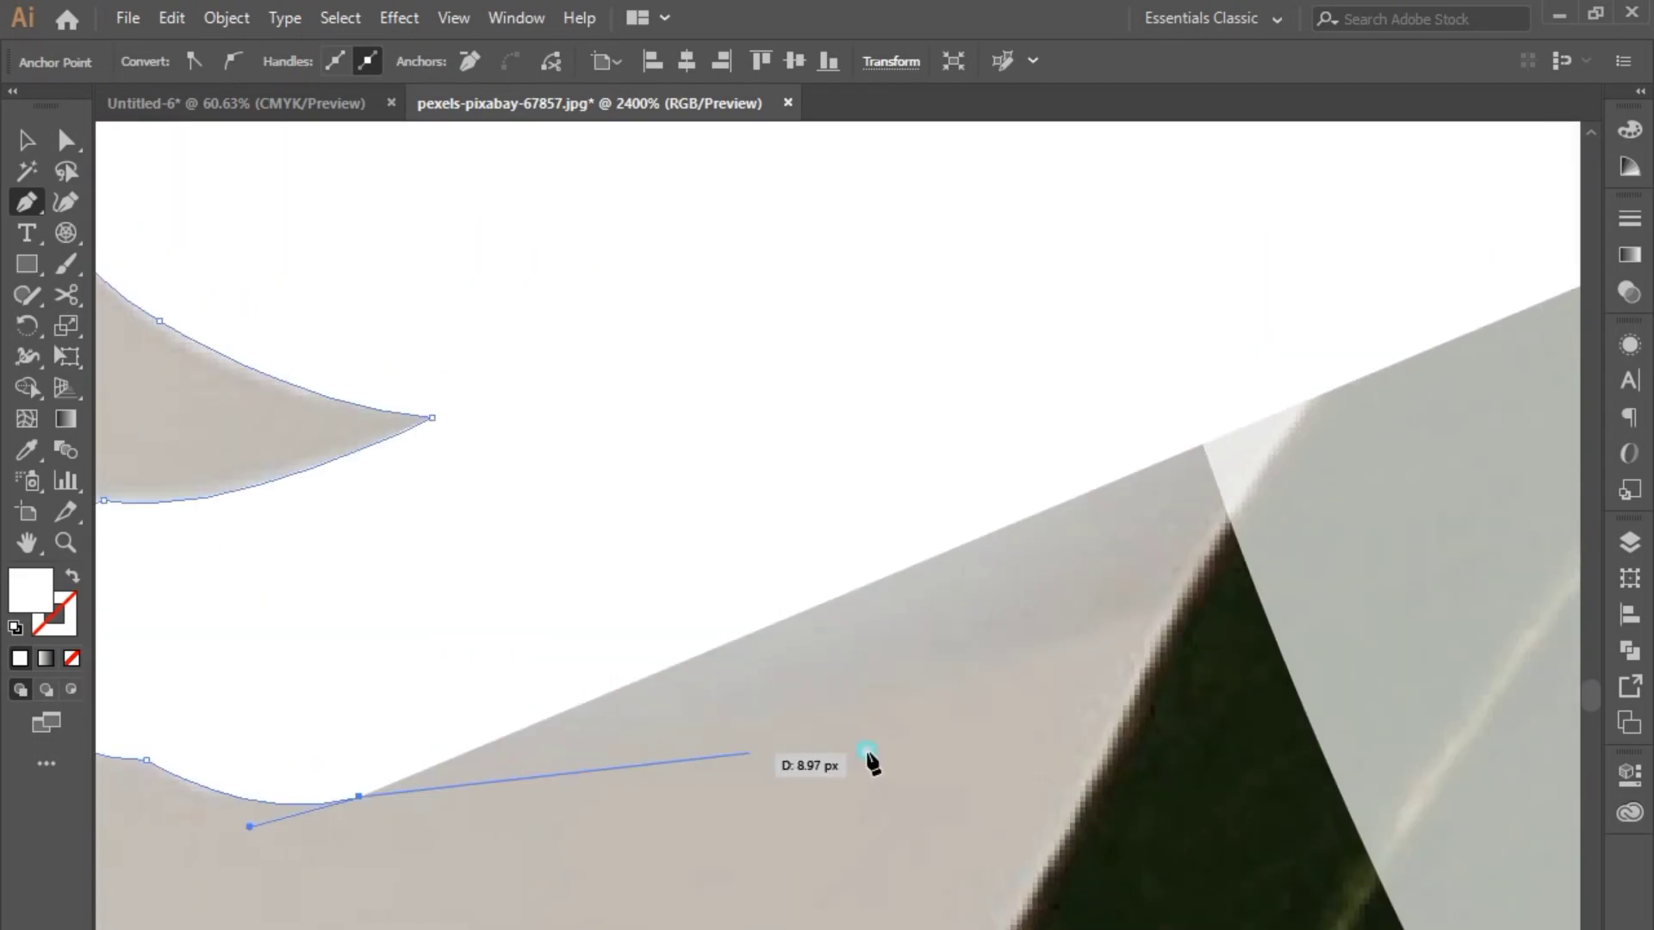
# Trace the lowest petal's bottom edge to the Q's edge beside the dark leaf, redoing the end anchor
pyautogui.moveTo(1223, 588); pyautogui.dragTo(1514, 523)
pyautogui.hotkey('ctrl', 'z')
pyautogui.moveTo(1279, 494); pyautogui.dragTo(1293, 458)
# Extend the path across the lower part of the Q to the left edge of the tulip beside the green stems
pyautogui.scroll(-2, 1336, 539)
pyautogui.moveTo(1074, 702); pyautogui.dragTo(321, 739)
pyautogui.scroll(-3, 551, 556)
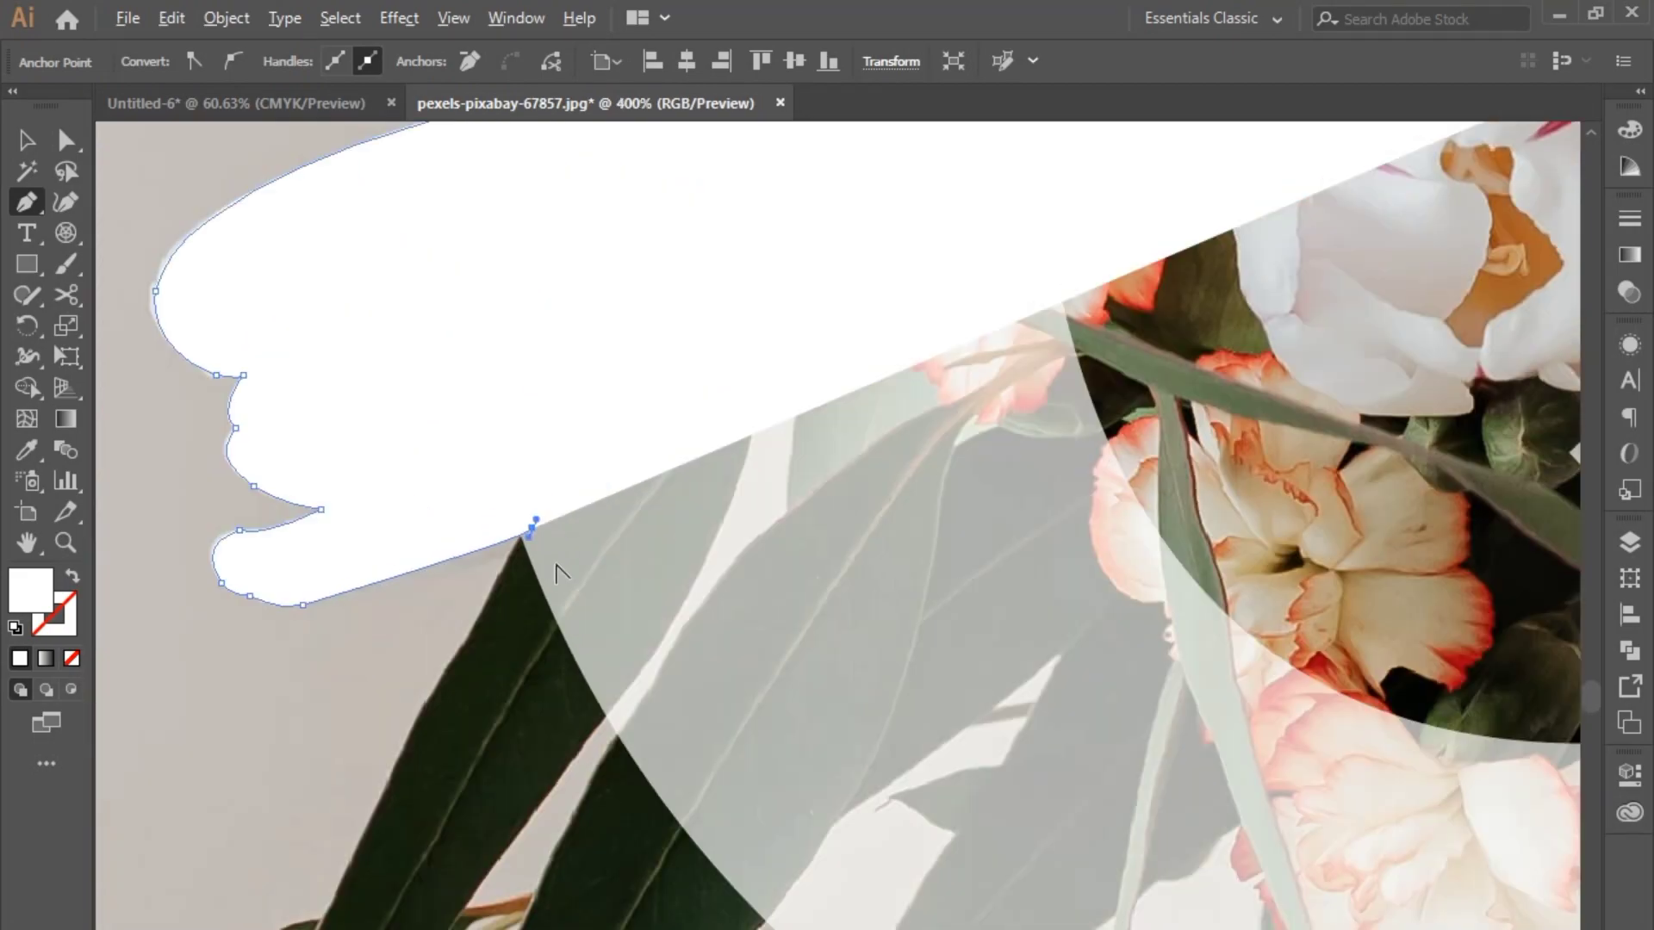
pyautogui.scroll(-1, 556, 566)
pyautogui.moveTo(764, 642); pyautogui.dragTo(353, 312)
pyautogui.click(751, 527)
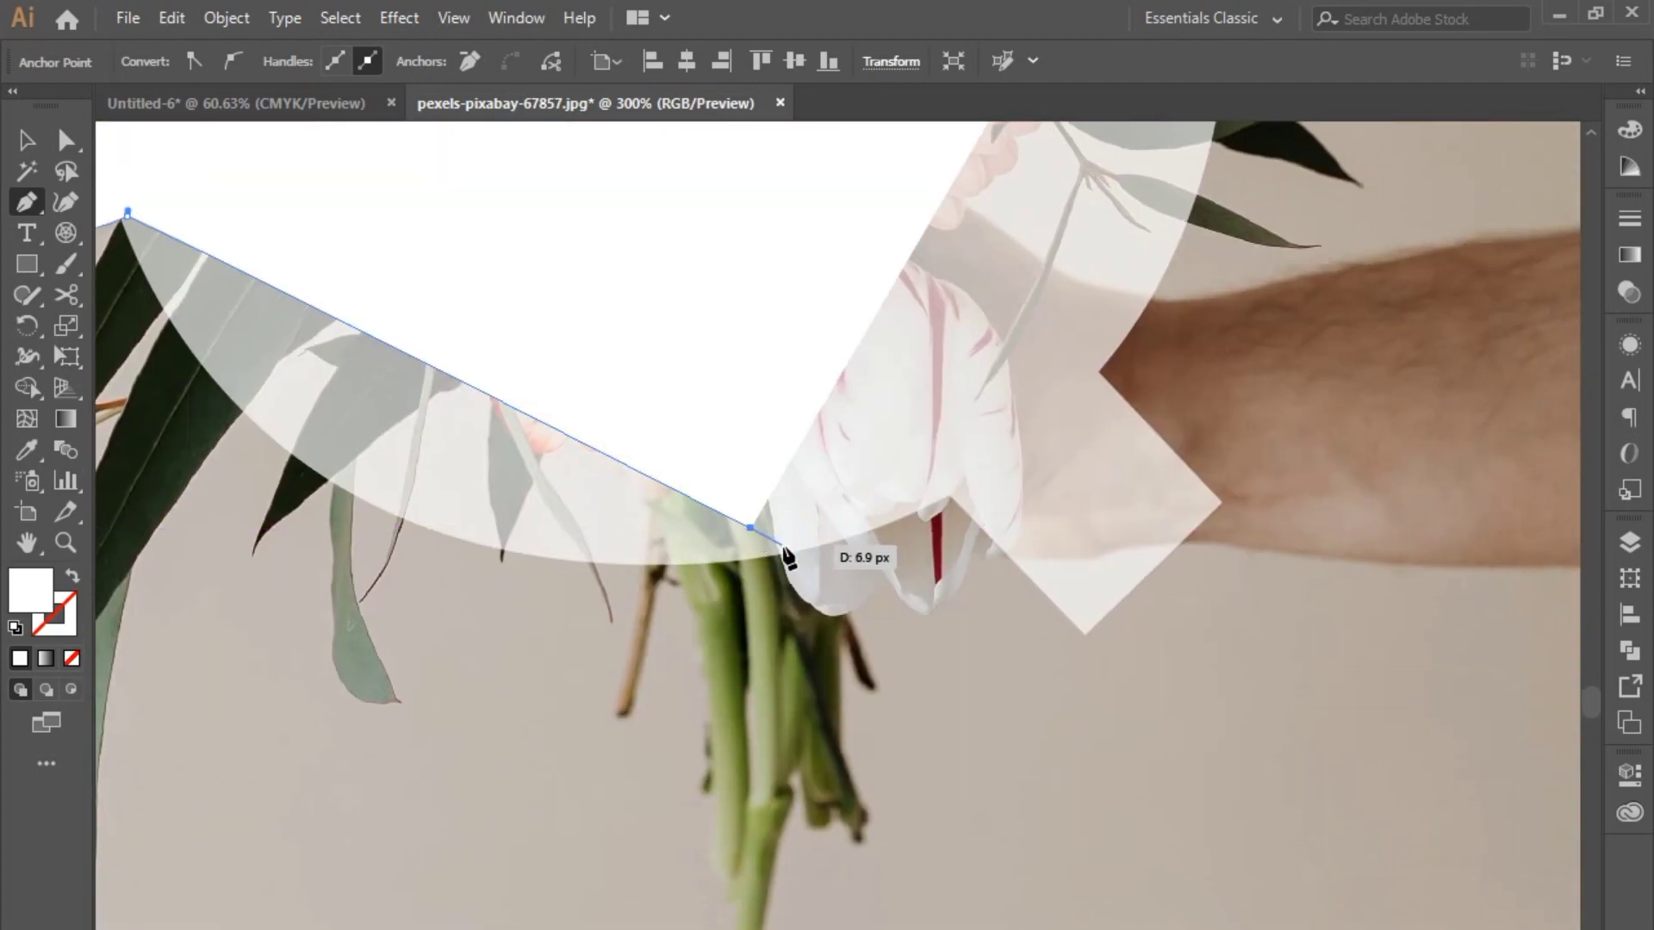
pyautogui.click(777, 549)
pyautogui.scroll(2, 785, 584)
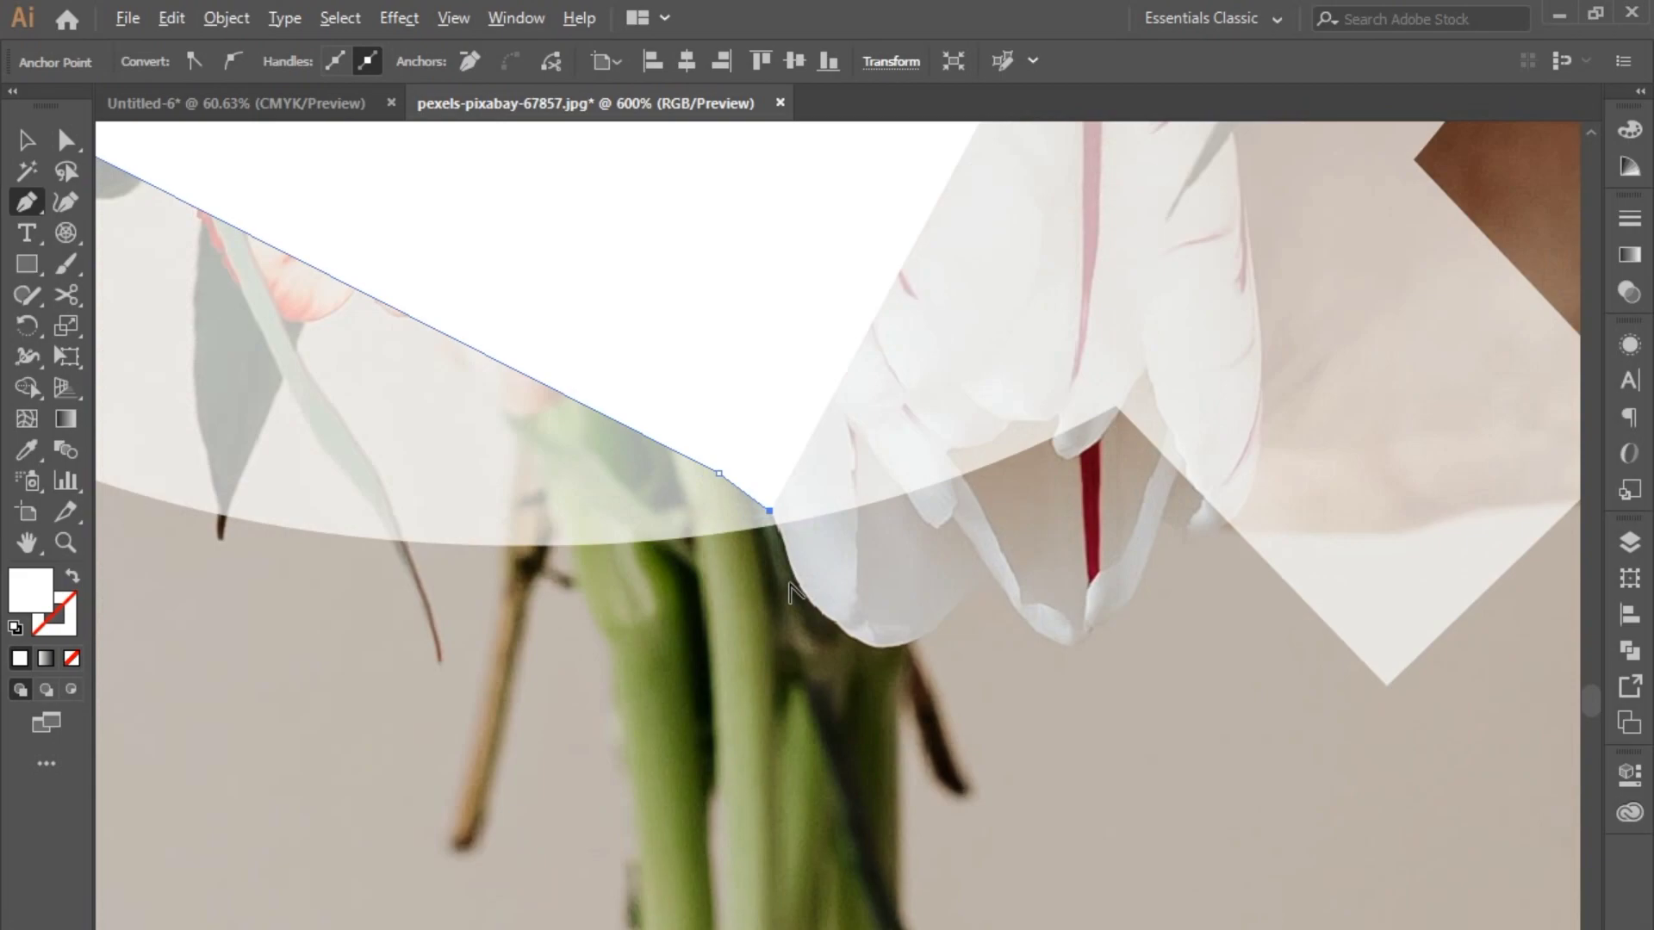
pyautogui.scroll(3, 818, 610)
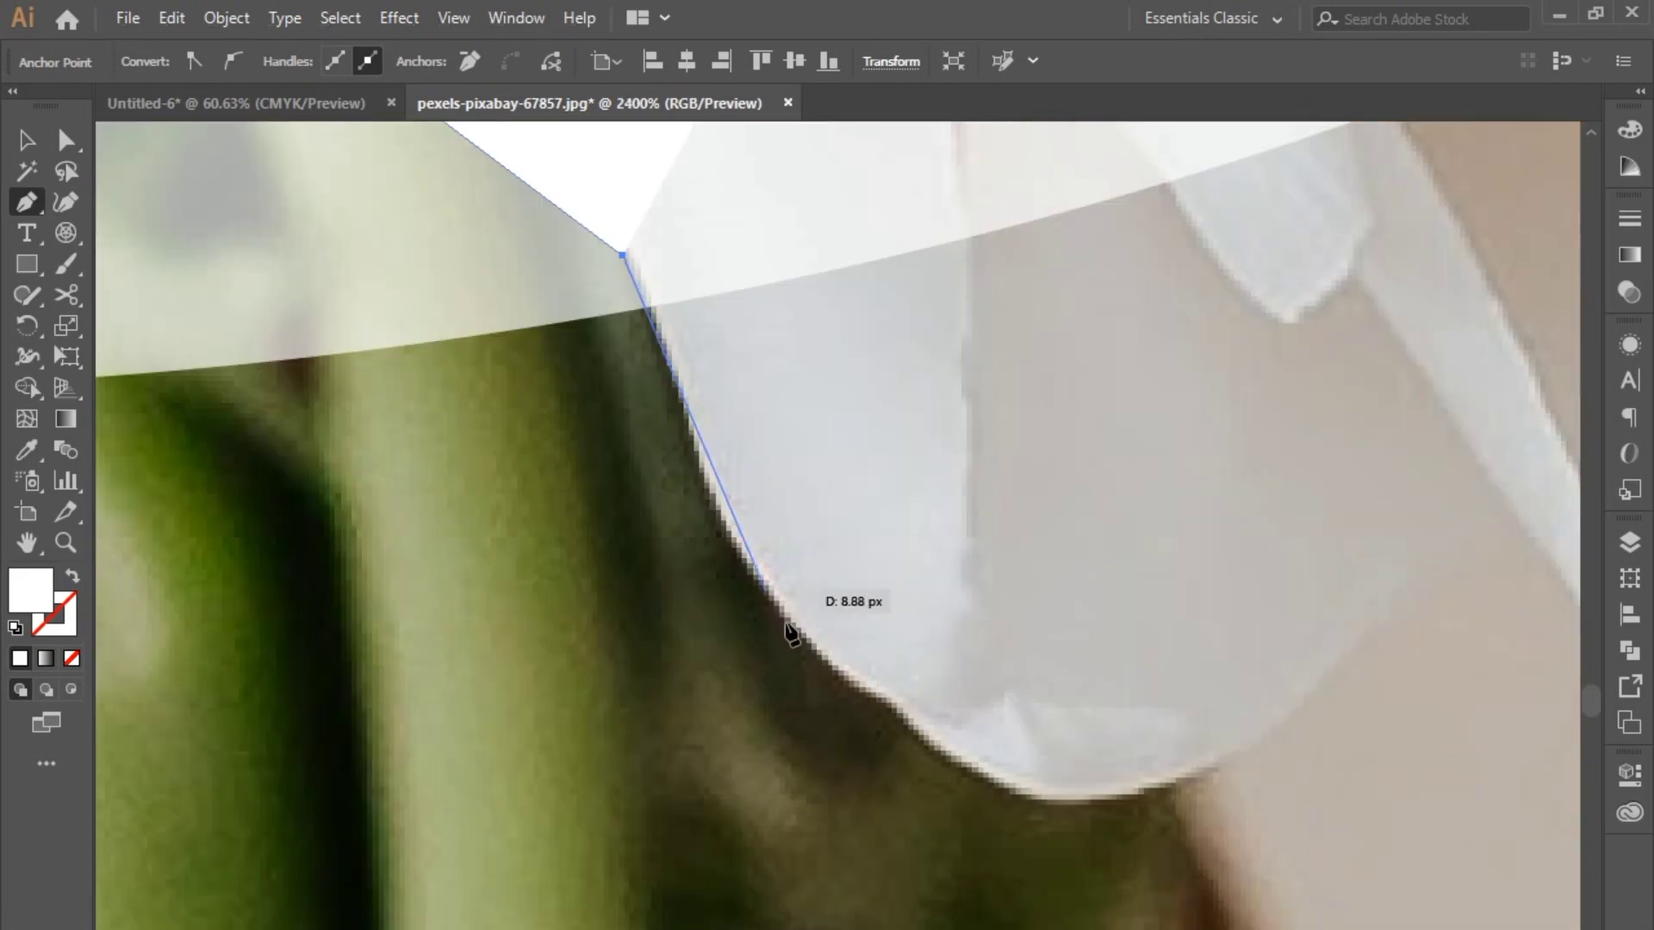
# Trace the bottom tulip's left petal from the Q's edge around its rounded end, discarding the first curve
pyautogui.moveTo(901, 707); pyautogui.dragTo(421, 572)
pyautogui.hotkey('ctrl', 'z')
pyautogui.click(651, 298)
pyautogui.click(896, 709)
pyautogui.moveTo(853, 519); pyautogui.dragTo(1089, 231)
pyautogui.keyDown('alt'); pyautogui.moveTo(1089, 231); pyautogui.dragTo(870, 484); pyautogui.keyUp('alt')
# Trace the bottom tulip's middle petal and small right petal tip, ending at the edge of the Q's tail
pyautogui.moveTo(882, 617); pyautogui.dragTo(276, 473)
pyautogui.moveTo(524, 656); pyautogui.dragTo(689, 685)
pyautogui.click(524, 657)
pyautogui.moveTo(905, 276); pyautogui.dragTo(405, 834)
pyautogui.moveTo(387, 853); pyautogui.dragTo(451, 554)
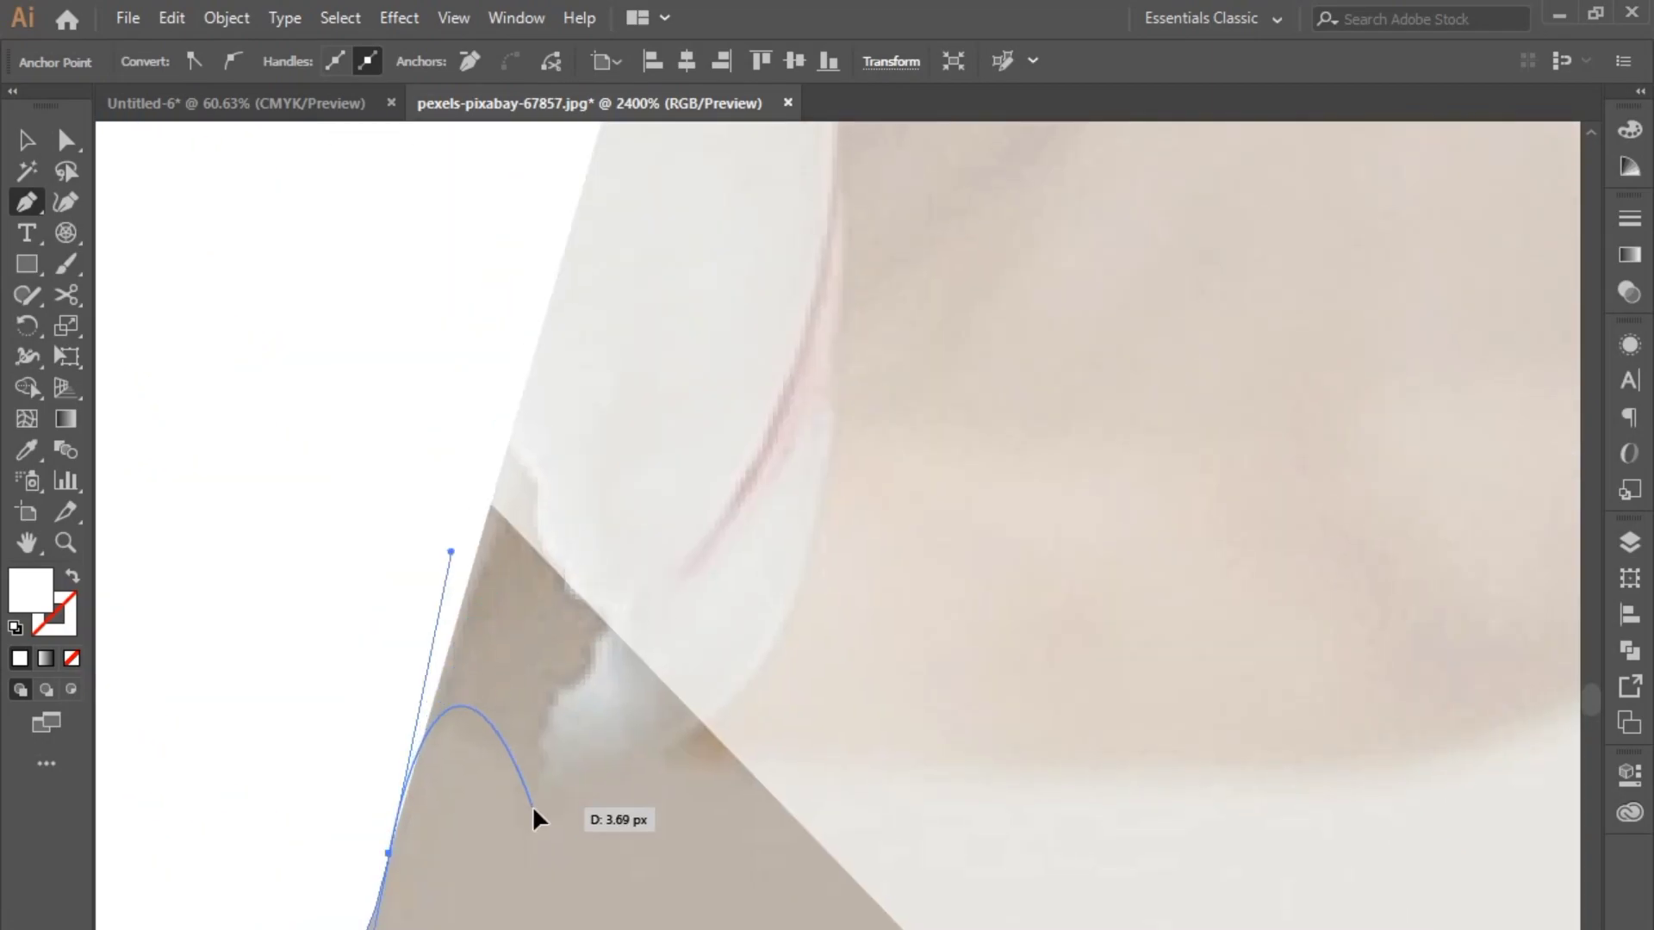
pyautogui.click(533, 807)
pyautogui.moveTo(708, 653); pyautogui.dragTo(688, 539)
# Show the path as a stroke without fill and extend it through the Q's lower band to the left pink daisy
pyautogui.scroll(-2, 704, 539)
pyautogui.moveTo(837, 686); pyautogui.dragTo(869, 759)
pyautogui.scroll(-3, 869, 759)
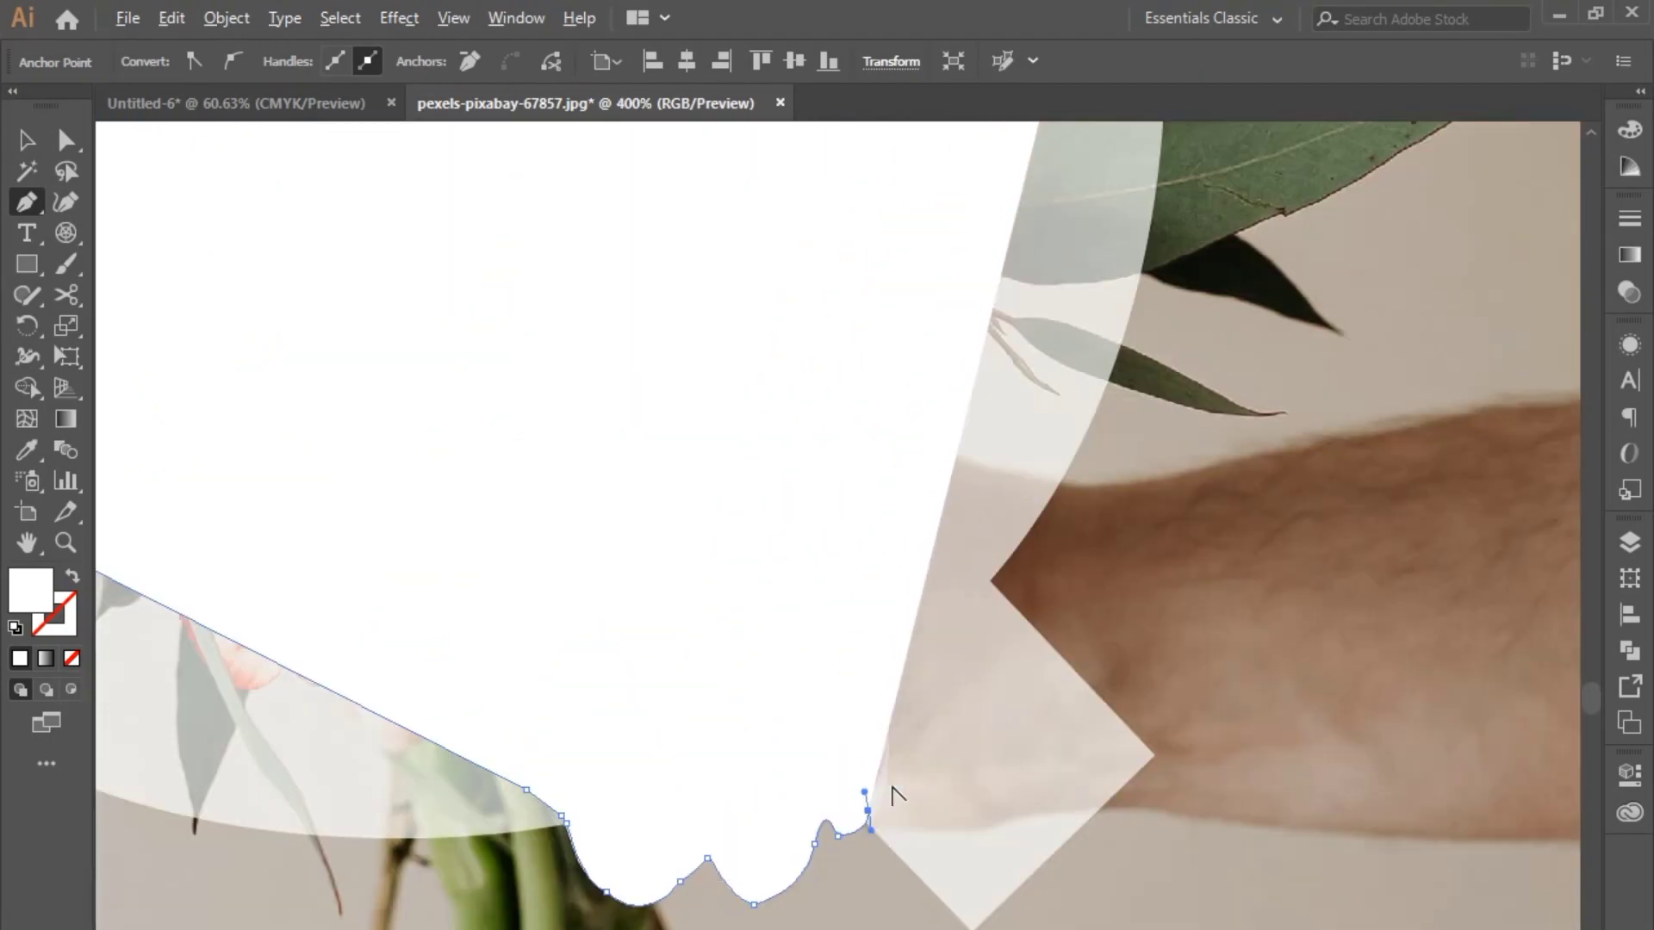
pyautogui.moveTo(758, 670)
pyautogui.mouseDown()
pyautogui.moveTo(859, 704)
pyautogui.moveTo(840, 704)
pyautogui.moveTo(930, 820)
pyautogui.mouseUp()
pyautogui.scroll(-2, 853, 694)
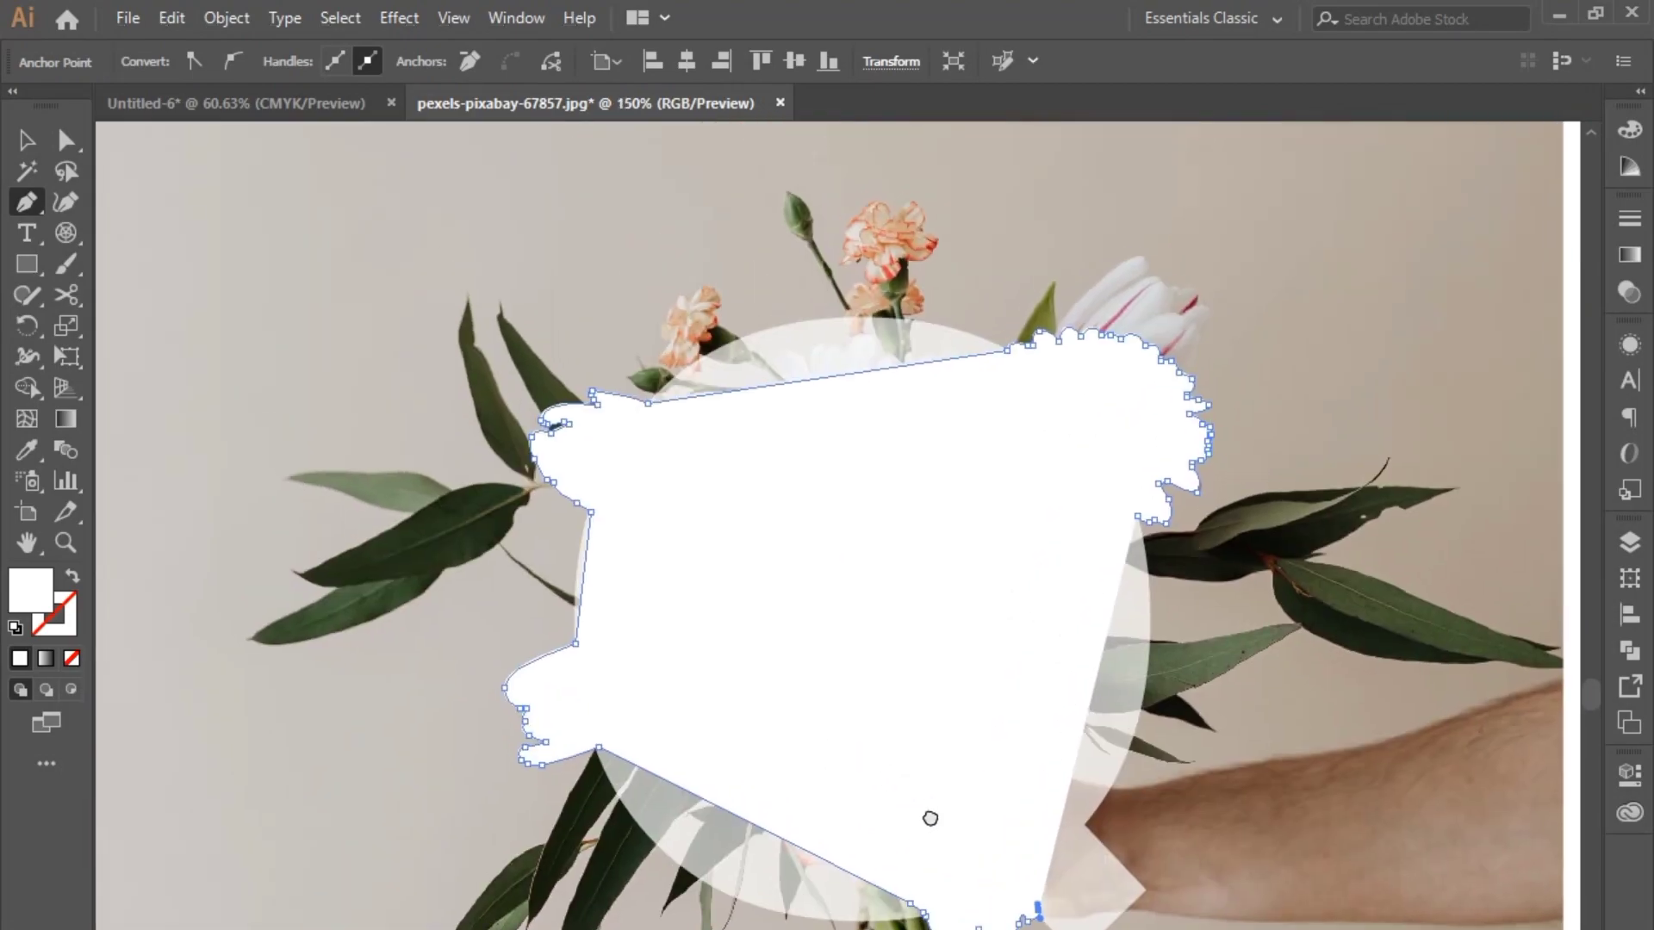
pyautogui.click(75, 577)
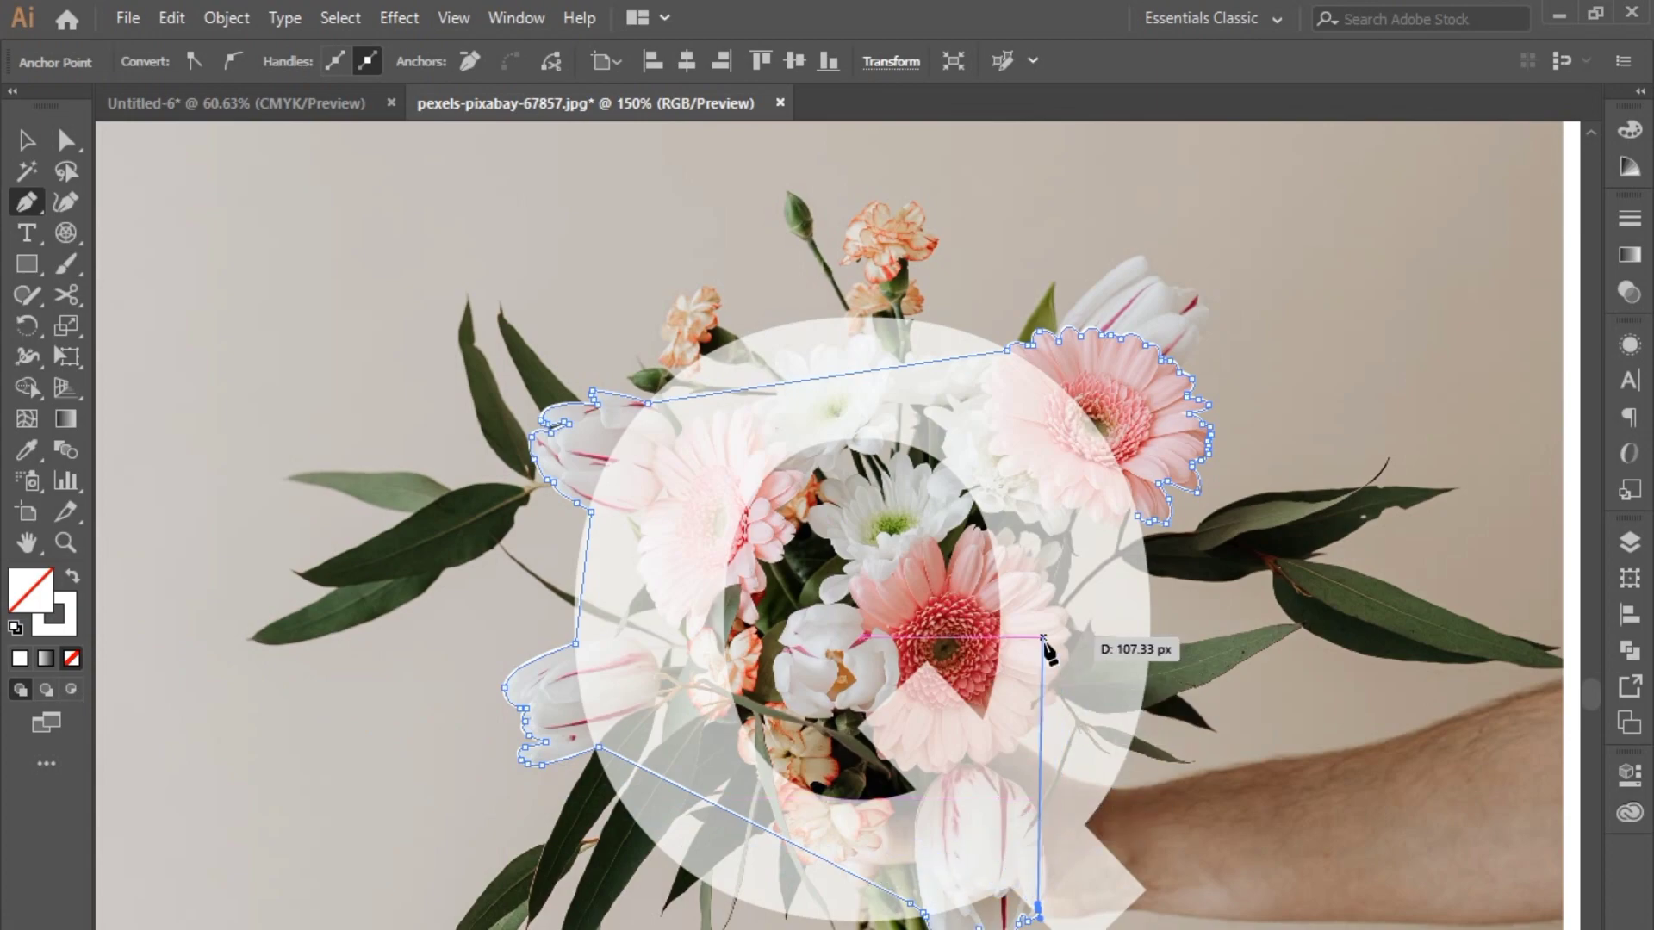
pyautogui.click(812, 819)
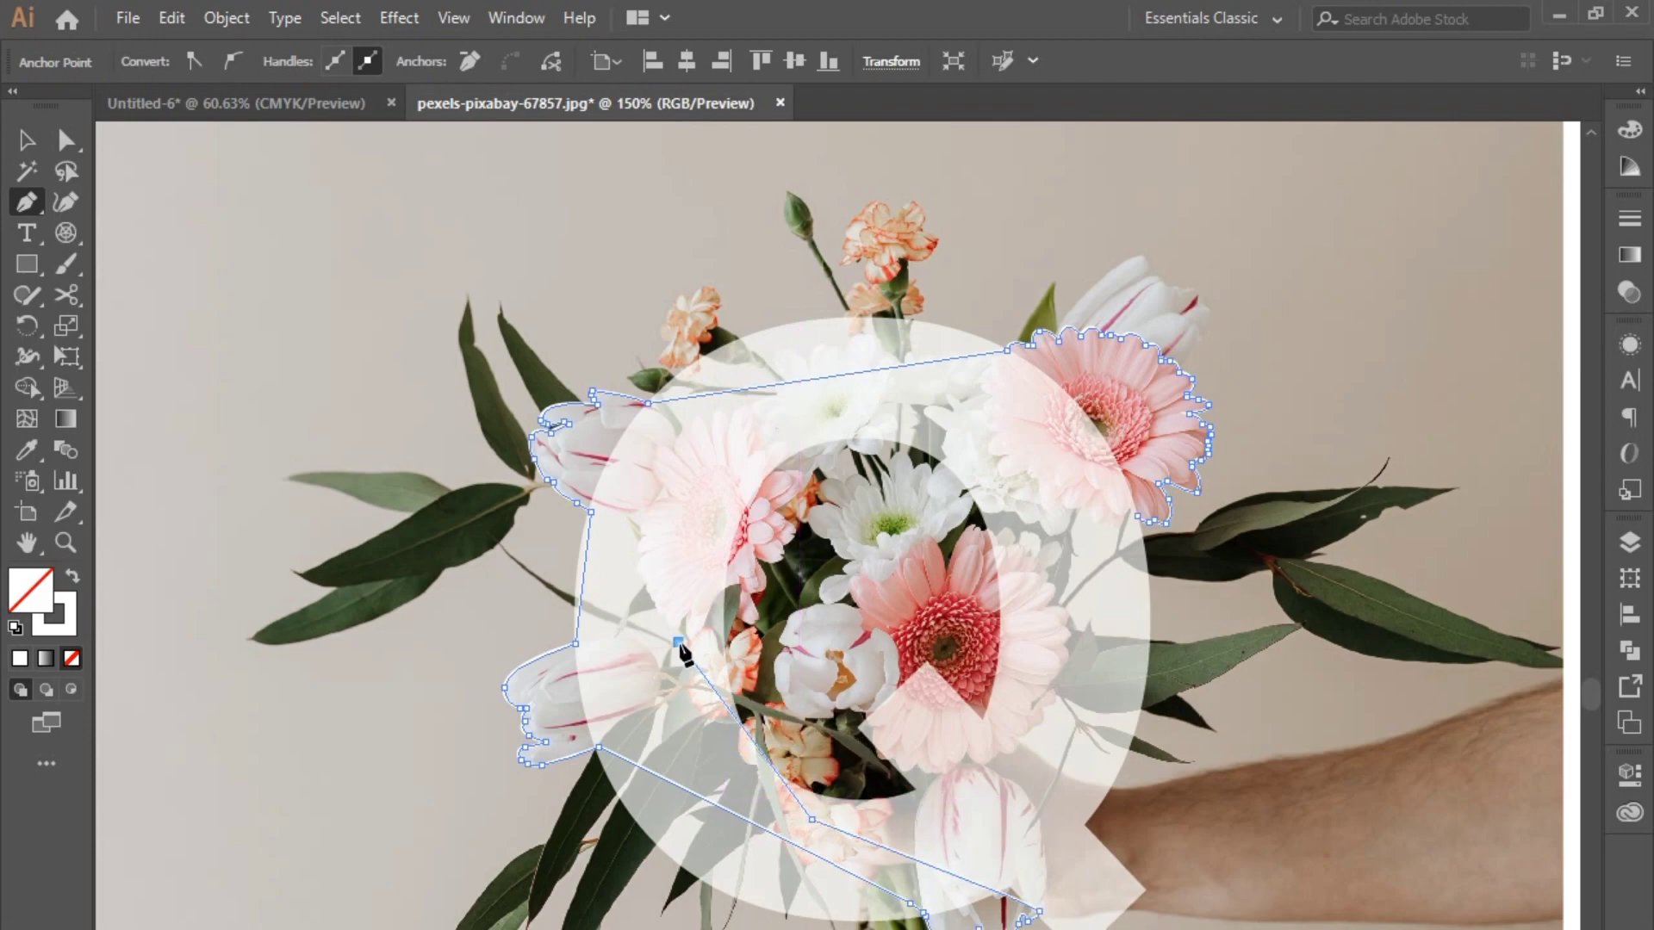
pyautogui.click(716, 773)
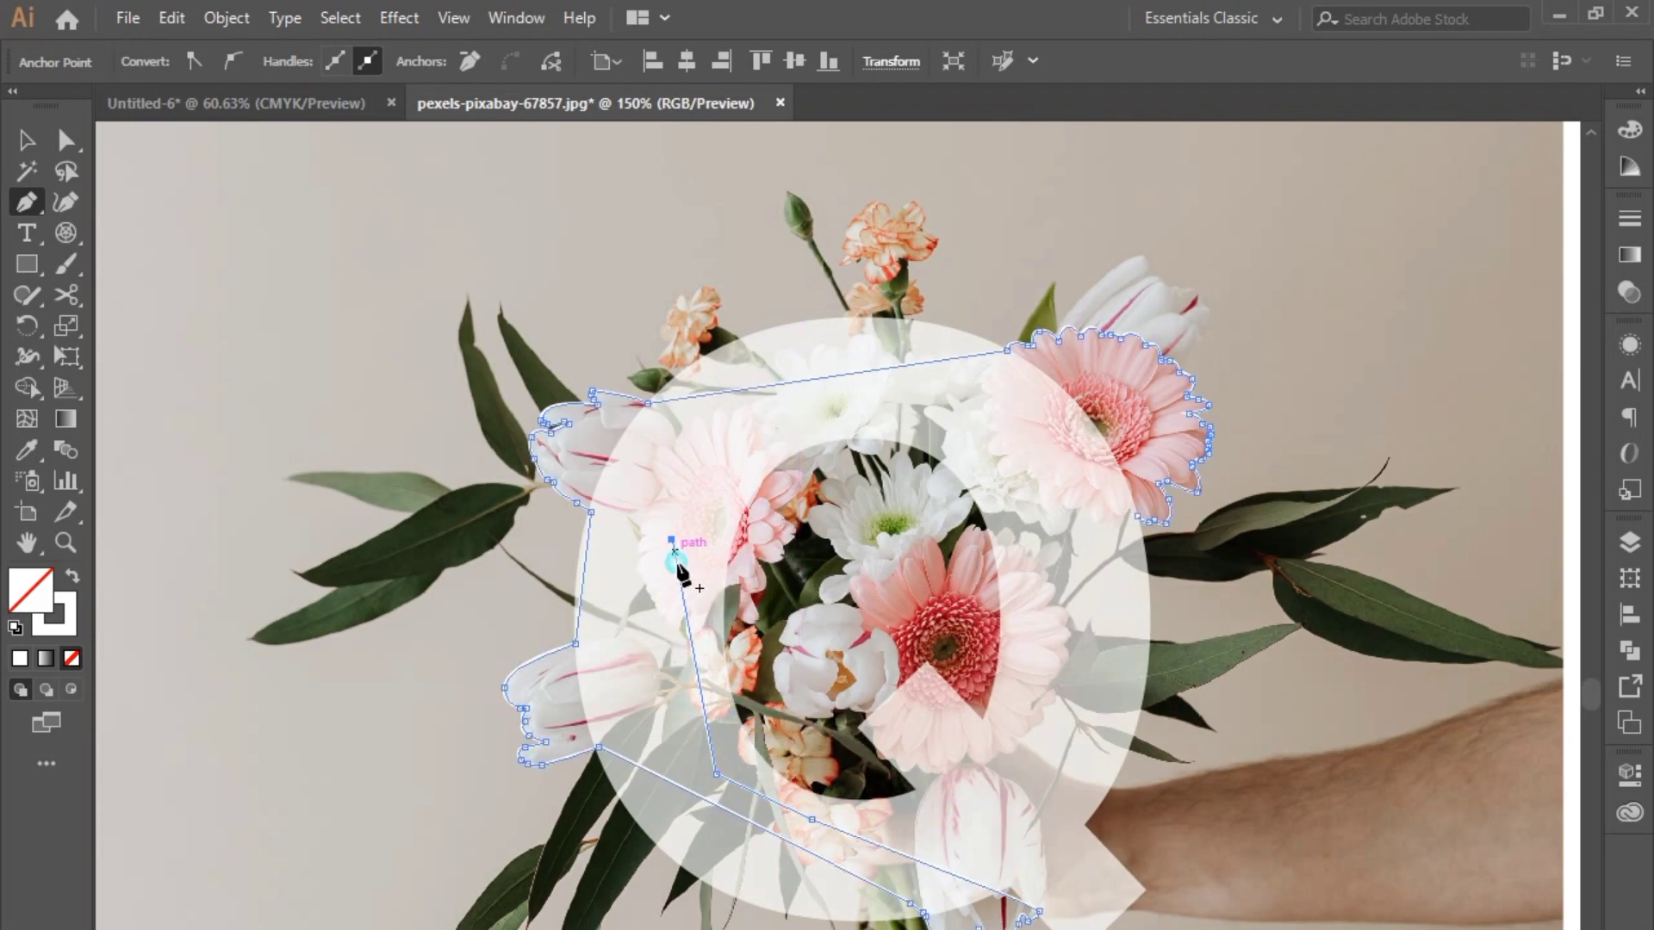
pyautogui.scroll(2, 677, 564)
pyautogui.scroll(2, 733, 627)
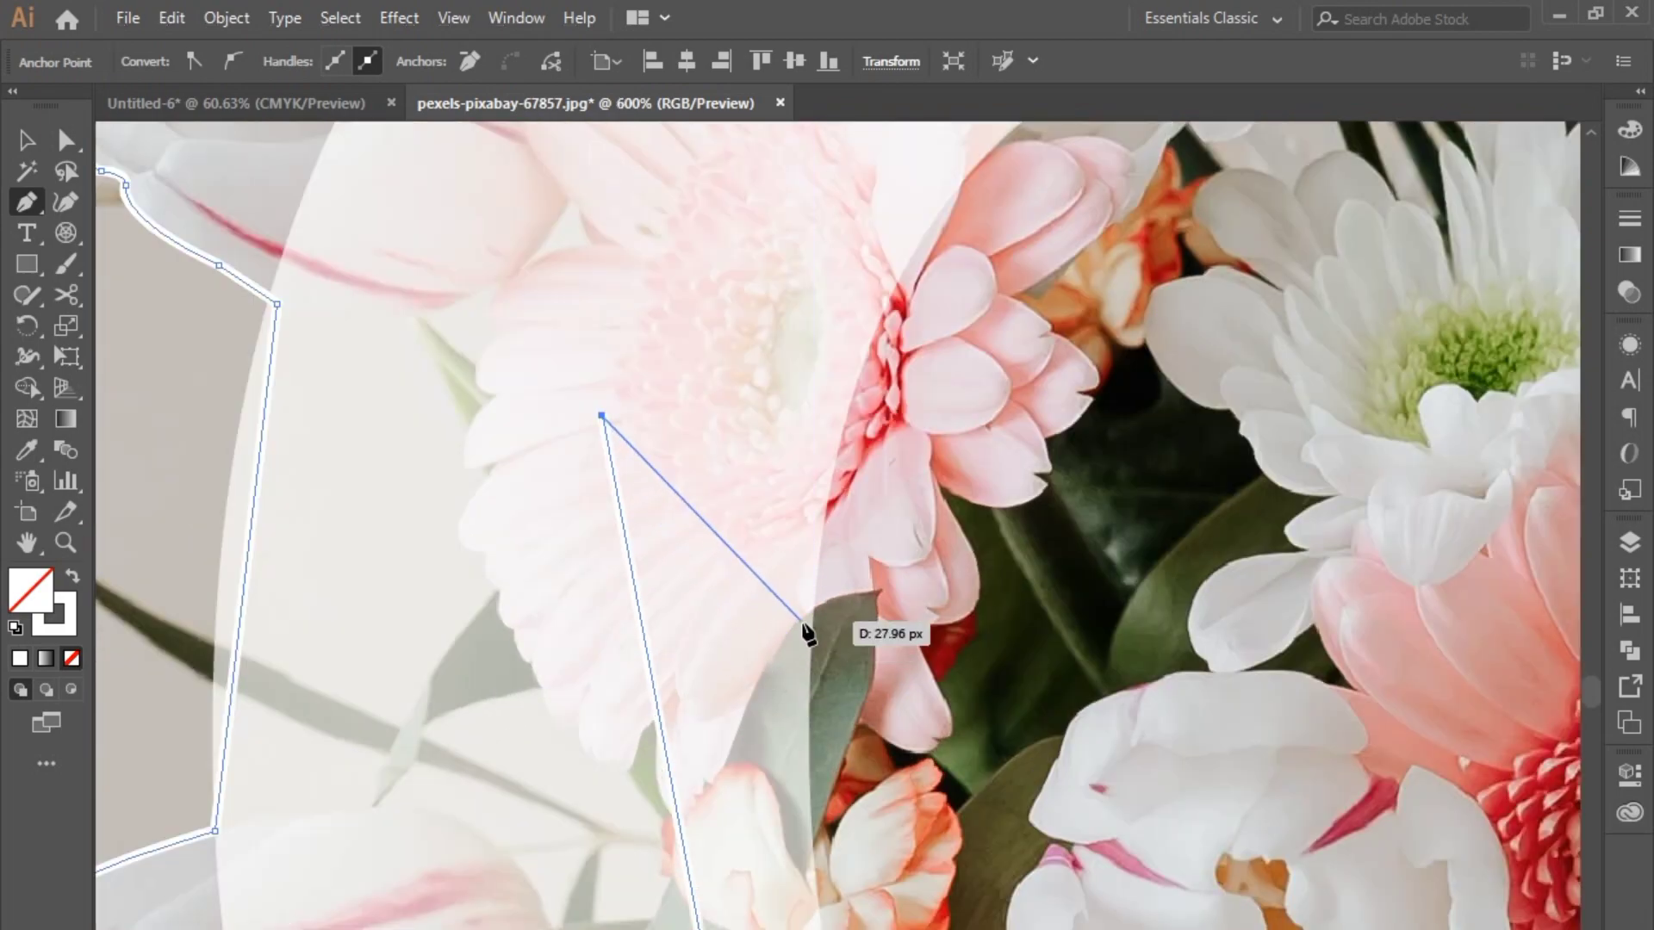
# Bring the path to the Q's inner edge at the base of the grey-green leaf above the orange-edged carnation
pyautogui.click(791, 863)
pyautogui.scroll(2, 794, 866)
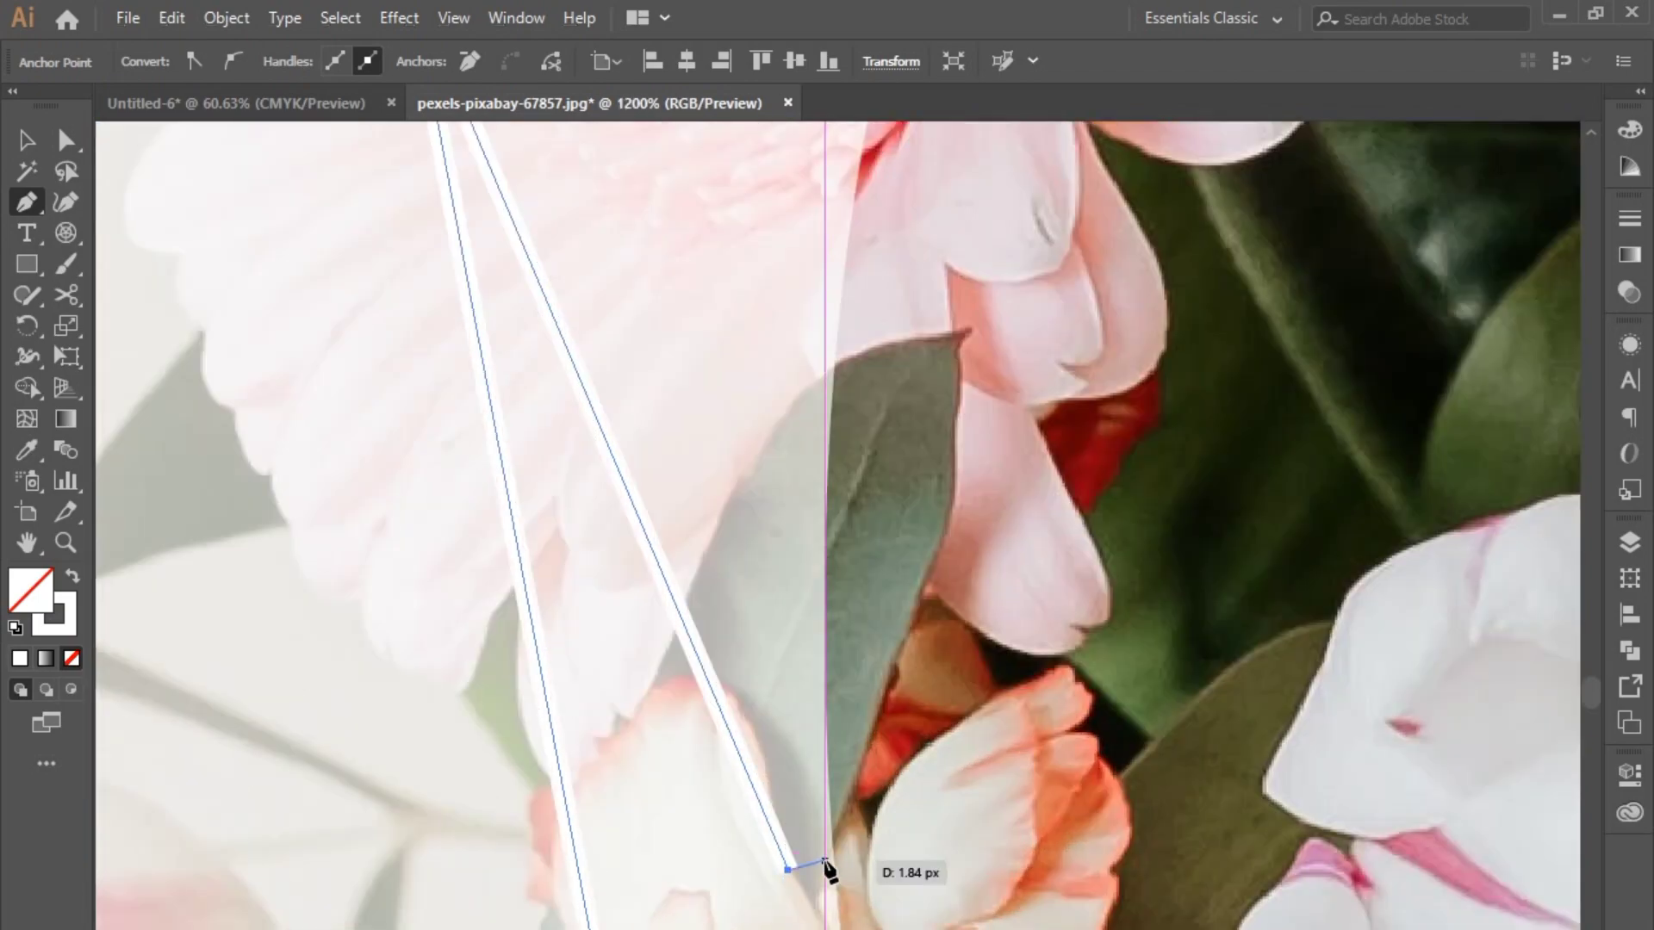
pyautogui.moveTo(823, 867); pyautogui.dragTo(725, 929)
pyautogui.click(718, 929)
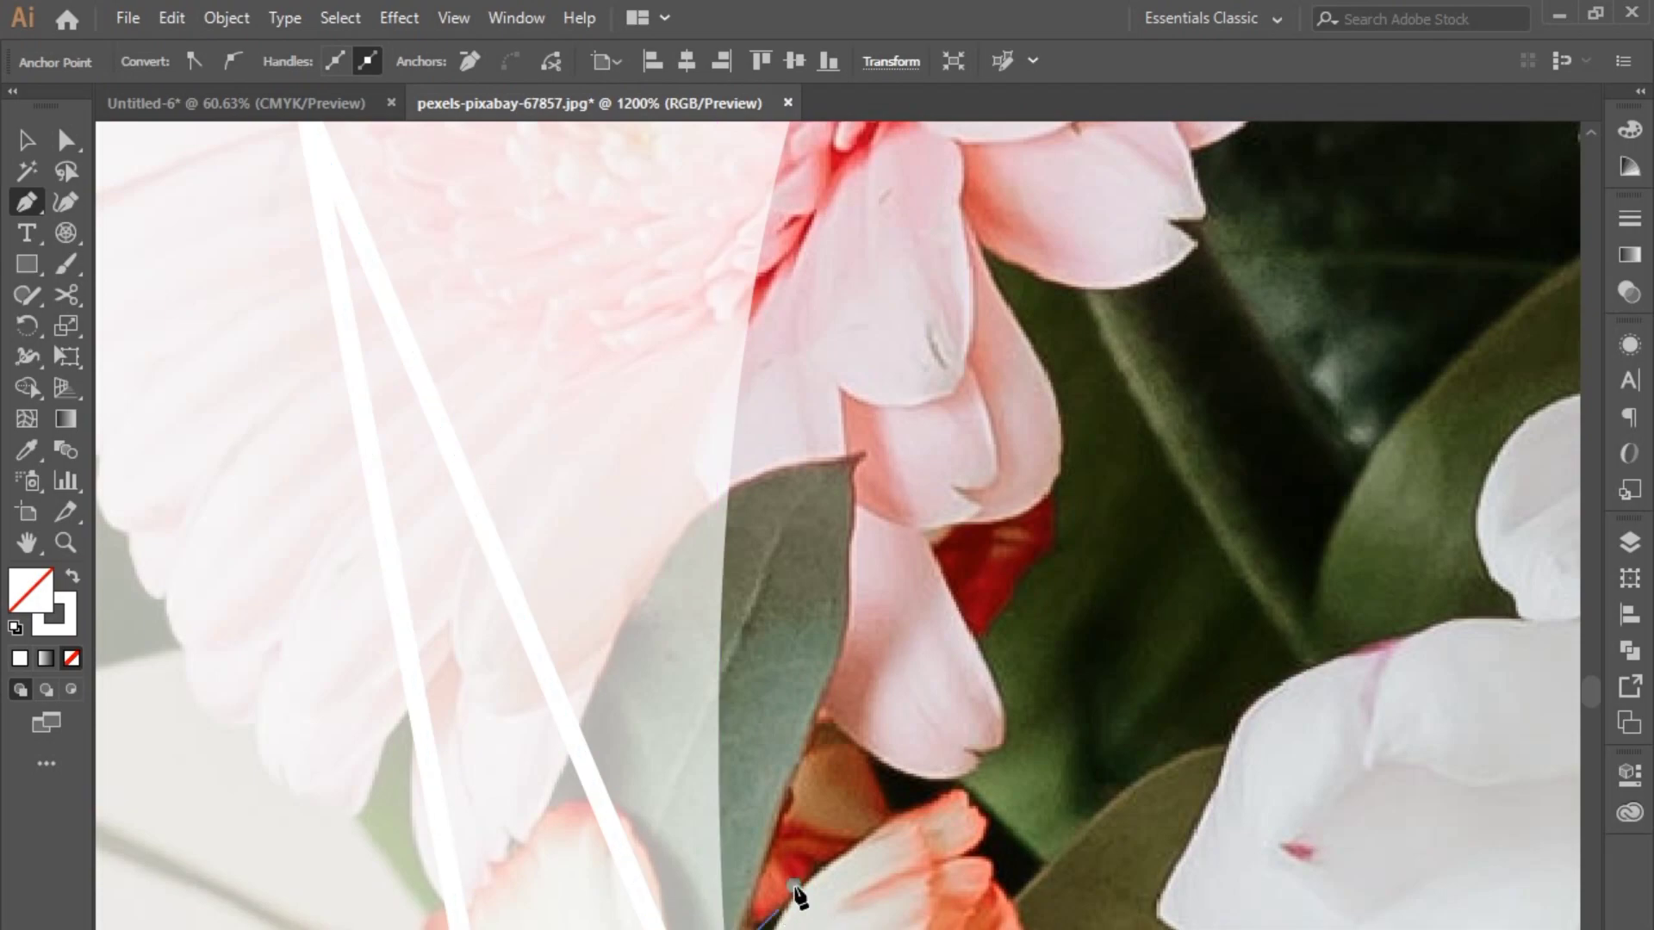
pyautogui.moveTo(834, 860); pyautogui.dragTo(835, 674)
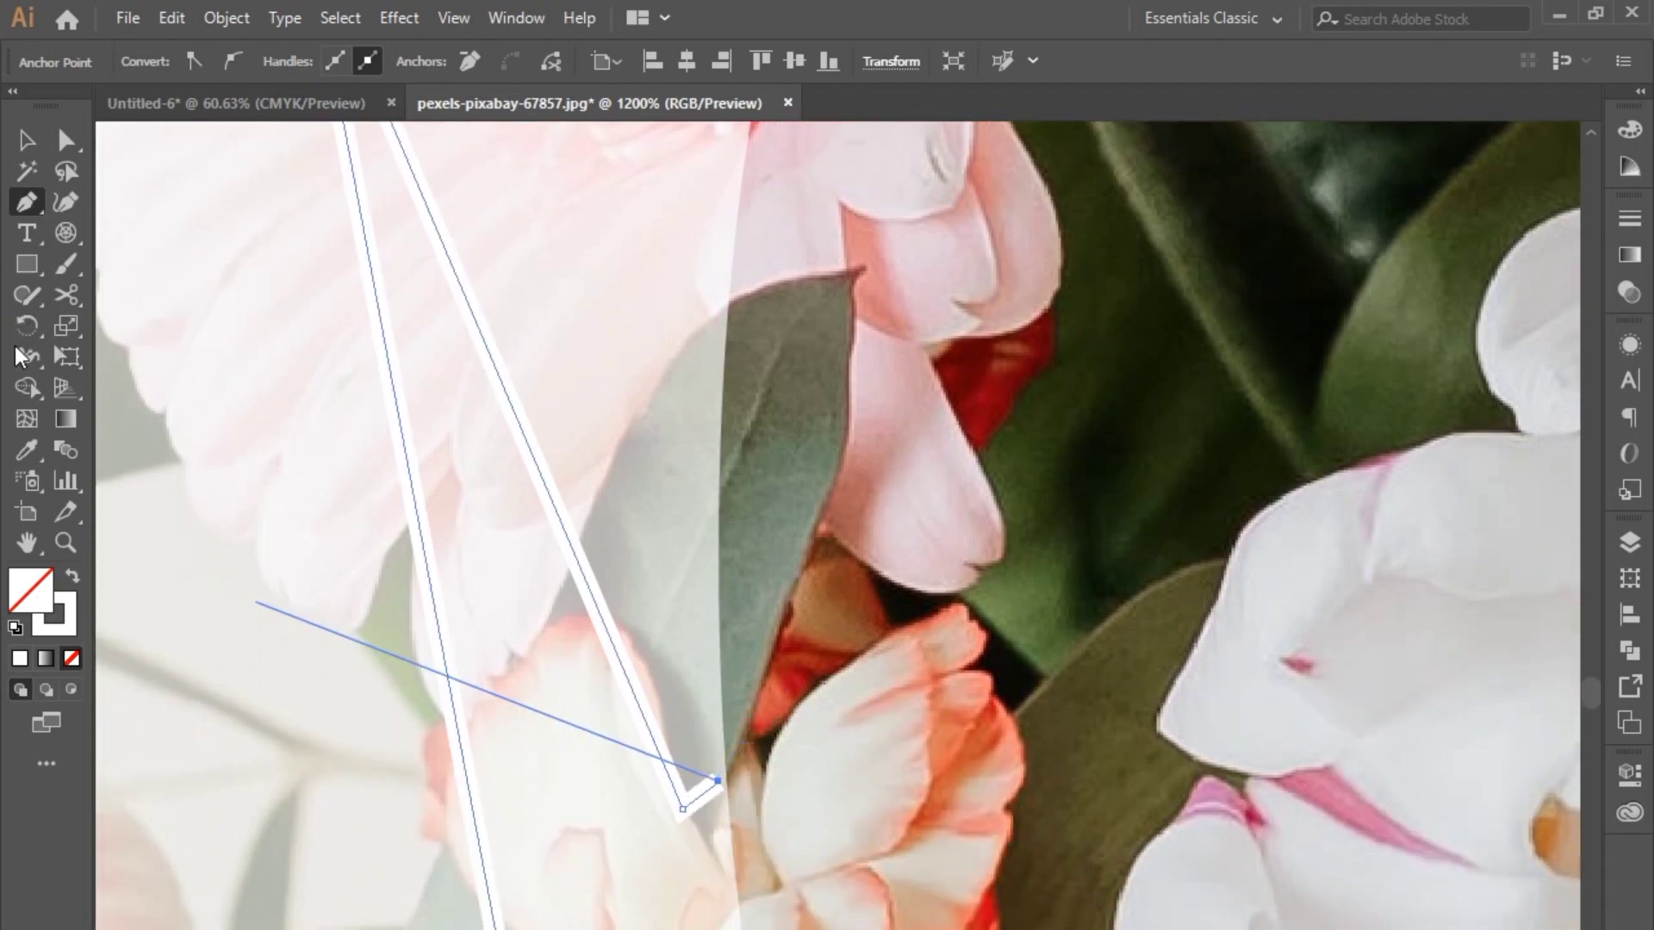
pyautogui.click(73, 578)
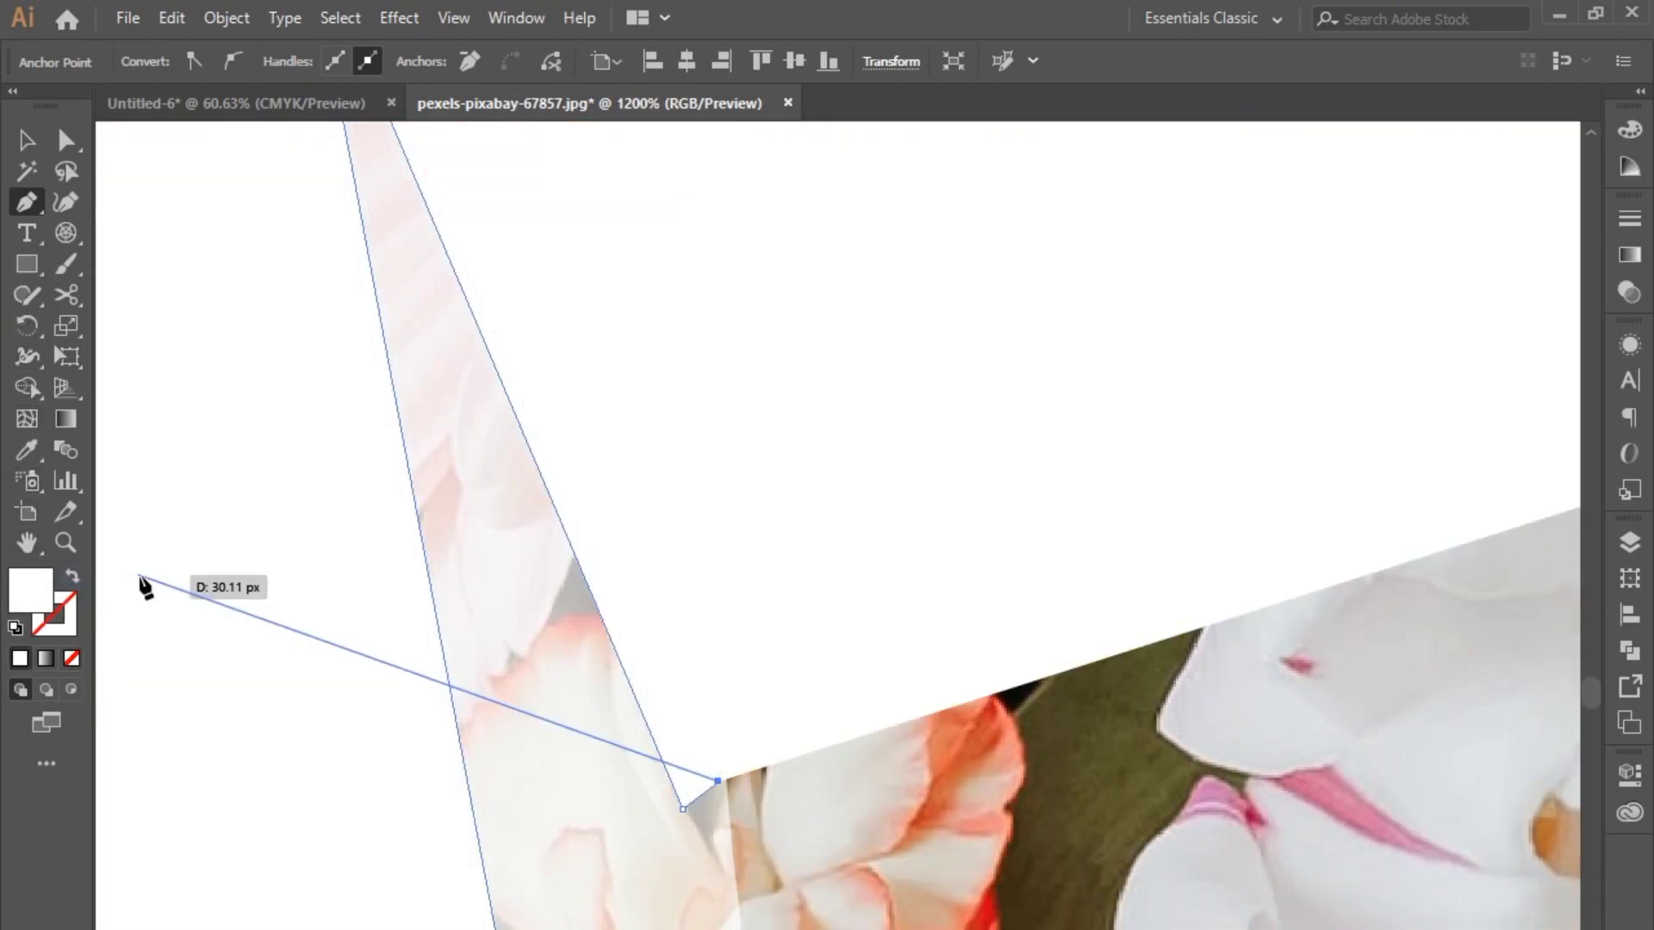
pyautogui.click(73, 579)
pyautogui.scroll(1, 911, 806)
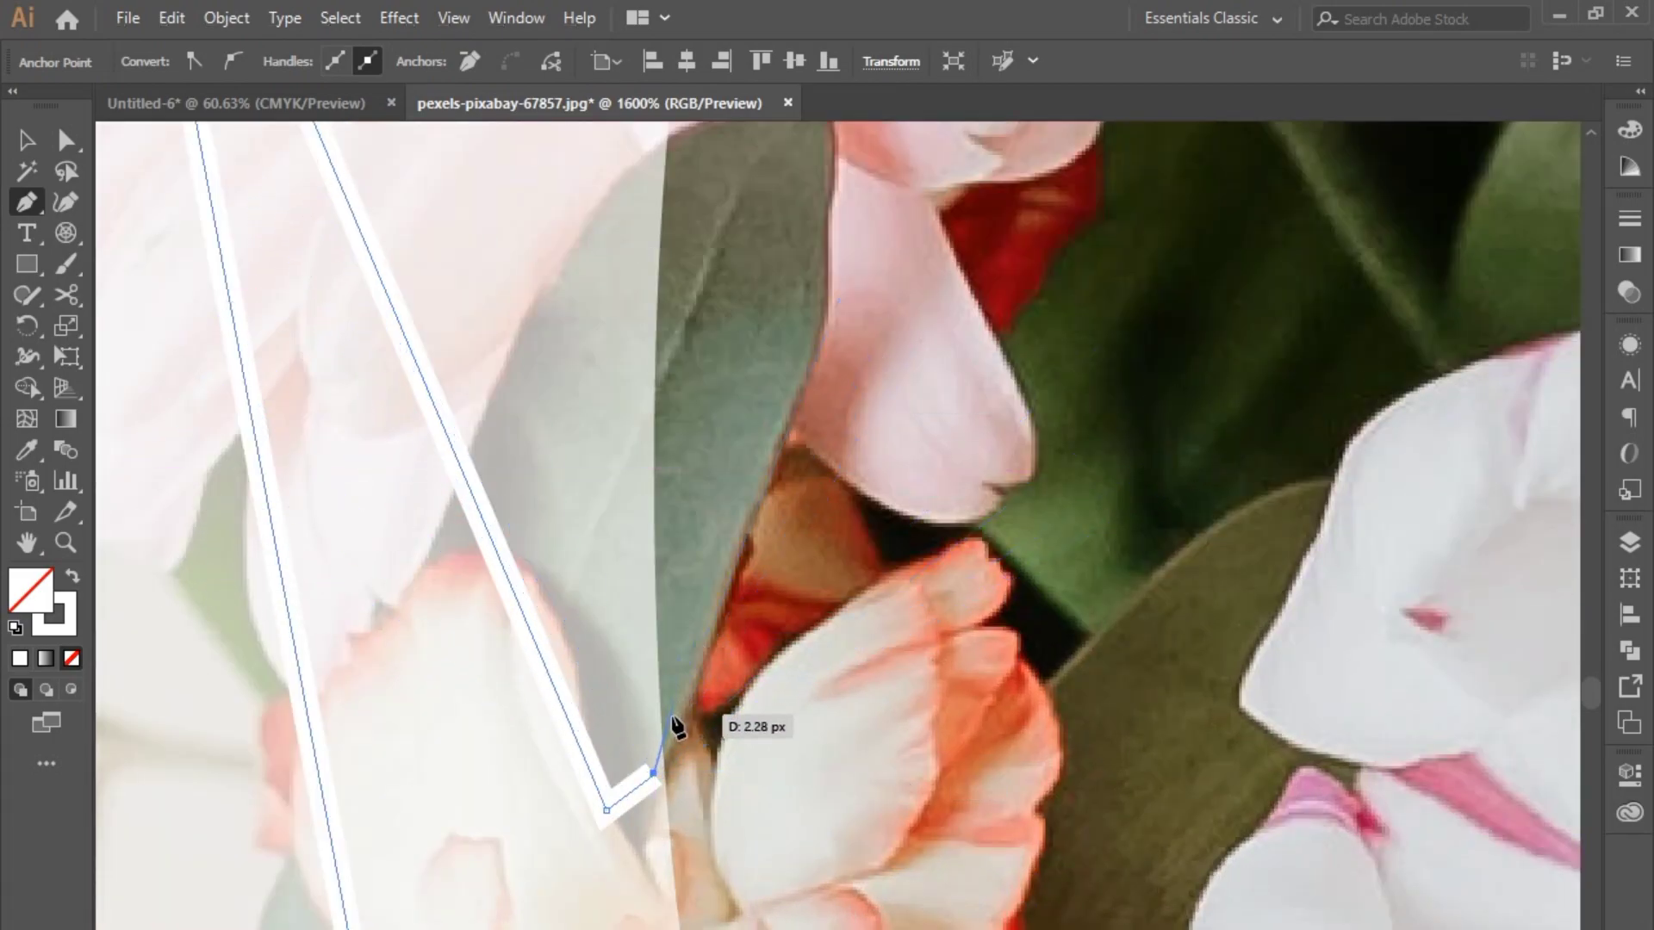
# Trace the grey-green leaf's edge and then the daisy's lowest drooping petal inside the Q's counter
pyautogui.moveTo(787, 413); pyautogui.dragTo(566, 606)
pyautogui.click(787, 414)
pyautogui.moveTo(772, 688); pyautogui.dragTo(857, 605)
pyautogui.click(687, 376)
pyautogui.moveTo(687, 375); pyautogui.dragTo(395, 653)
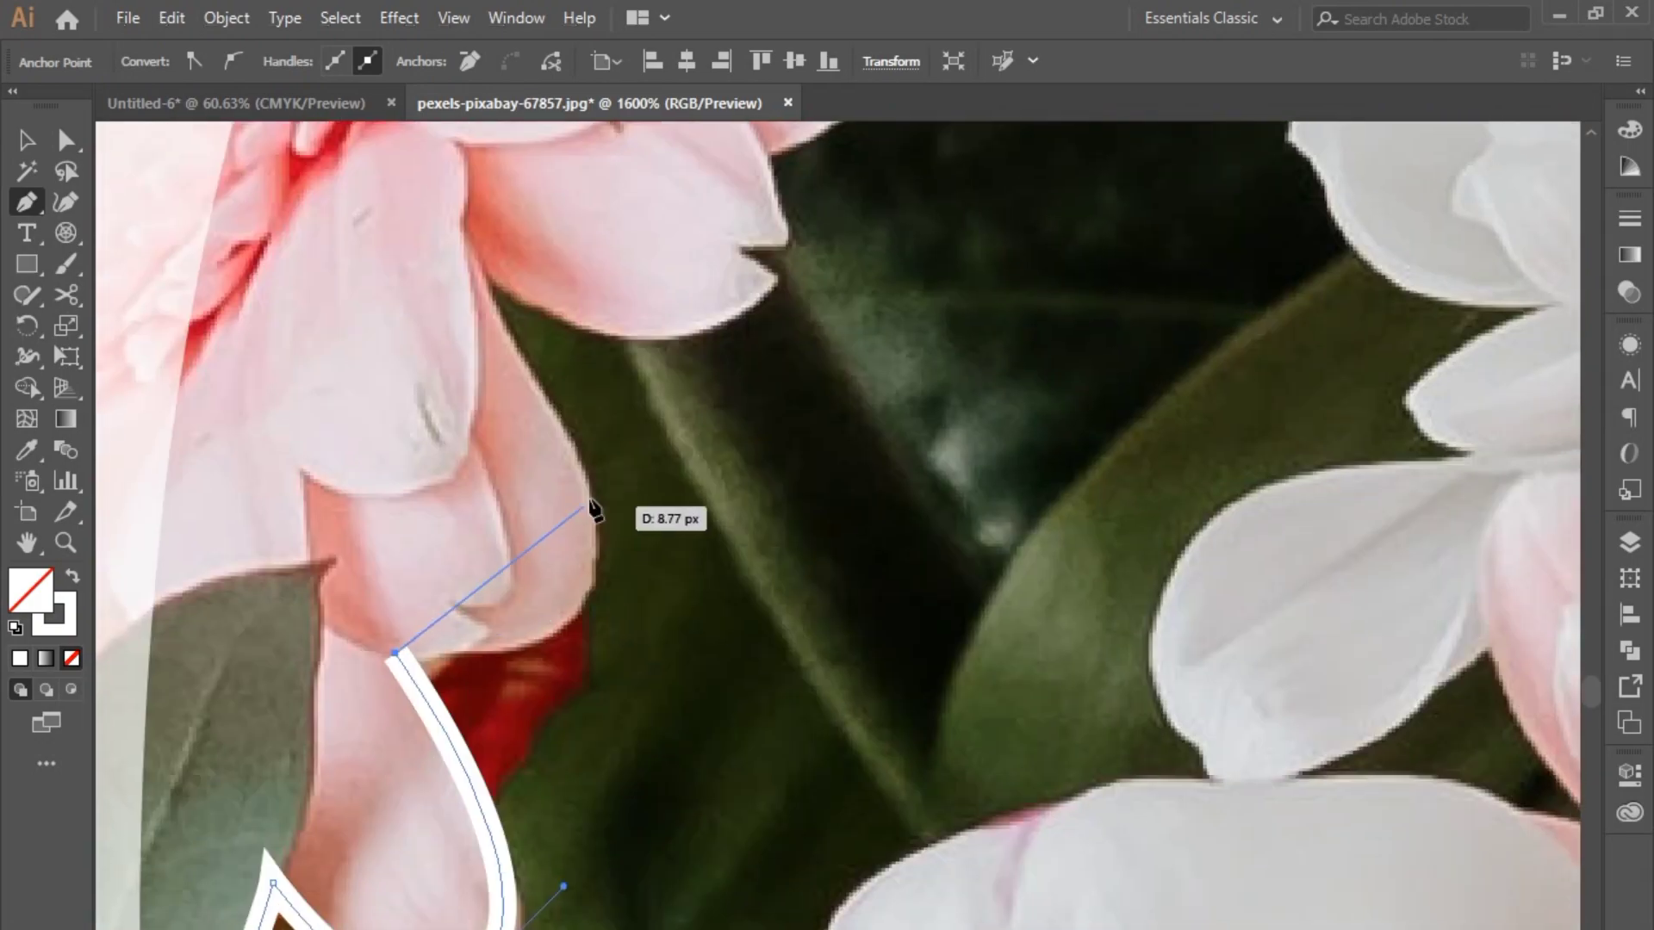
# Trace the outer edge of the next daisy petals up to where they meet the large petal above
pyautogui.moveTo(589, 485); pyautogui.dragTo(546, 313)
pyautogui.click(589, 485)
pyautogui.moveTo(483, 264); pyautogui.dragTo(490, 224)
pyautogui.click(482, 264)
pyautogui.moveTo(482, 263); pyautogui.dragTo(409, 684)
# Trace the split-tipped petals along the daisy's right side up to the orange carnation
pyautogui.click(713, 666)
pyautogui.moveTo(699, 576); pyautogui.dragTo(557, 833)
pyautogui.moveTo(684, 721); pyautogui.dragTo(639, 591)
pyautogui.click(645, 707)
pyautogui.moveTo(691, 648); pyautogui.dragTo(942, 870)
pyautogui.moveTo(824, 770); pyautogui.dragTo(716, 695)
pyautogui.click(824, 770)
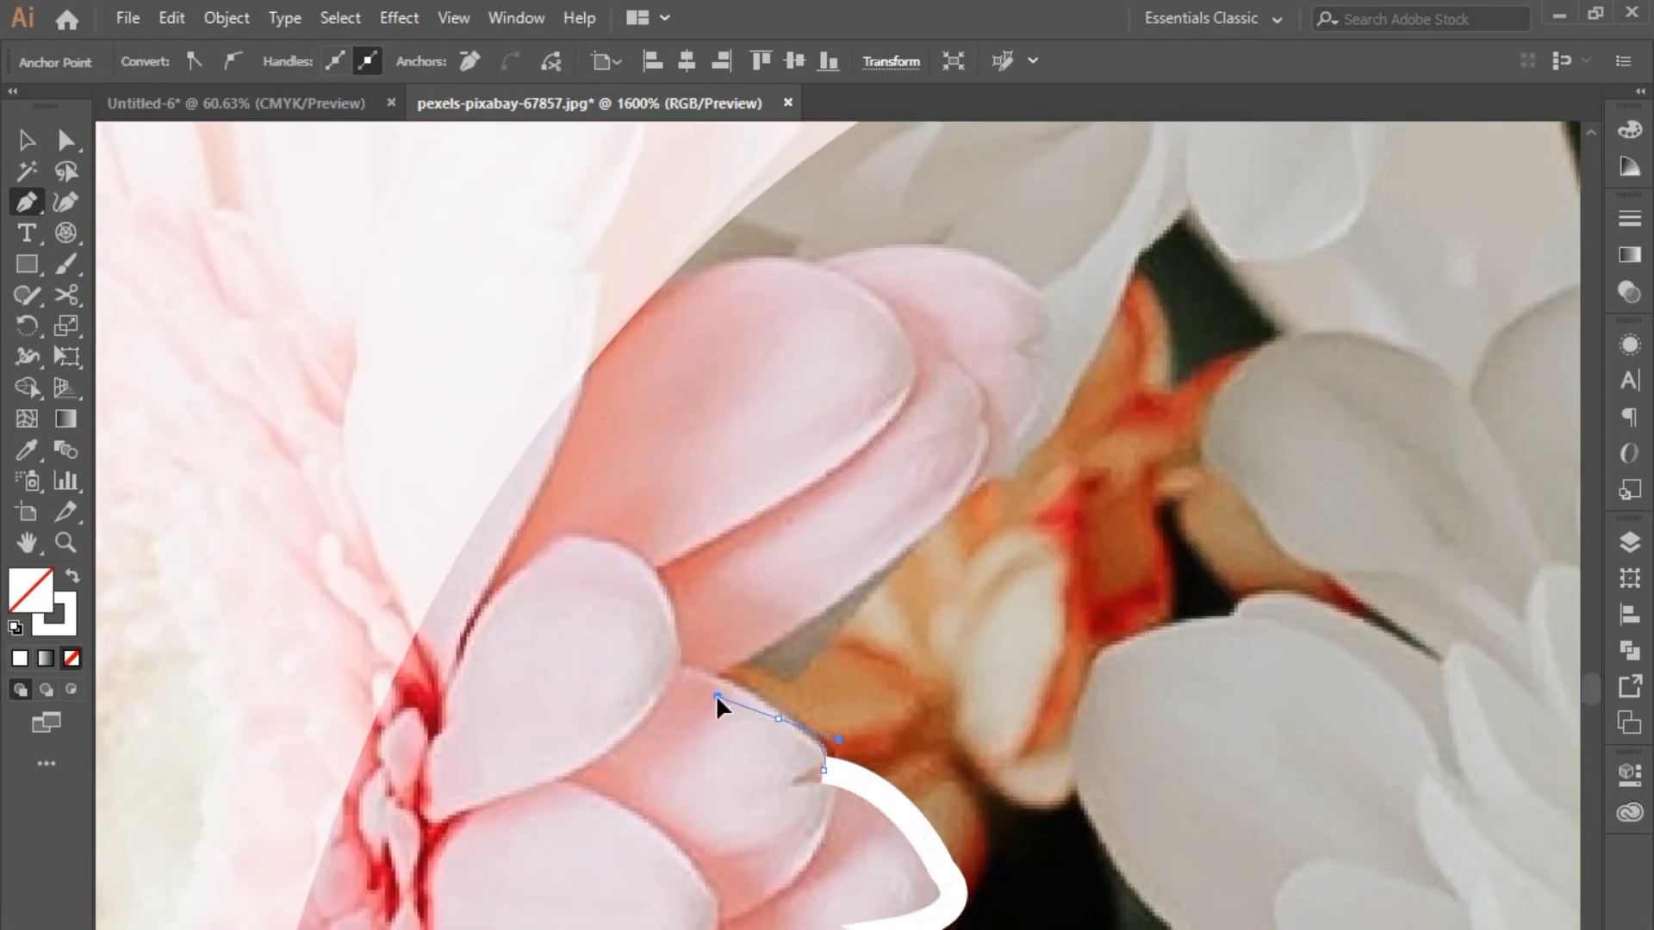
# Trace the daisy's long upper petals around their split tips and back into the Q's left band
pyautogui.click(720, 671)
pyautogui.moveTo(810, 629); pyautogui.dragTo(784, 777)
pyautogui.moveTo(960, 630); pyautogui.dragTo(732, 818)
pyautogui.moveTo(718, 821); pyautogui.dragTo(728, 788)
pyautogui.click(795, 691)
pyautogui.moveTo(795, 691); pyautogui.dragTo(766, 602)
pyautogui.click(756, 677)
pyautogui.moveTo(916, 753); pyautogui.dragTo(1153, 920)
pyautogui.moveTo(801, 764); pyautogui.dragTo(529, 855)
pyautogui.click(526, 817)
pyautogui.scroll(-1, 566, 702)
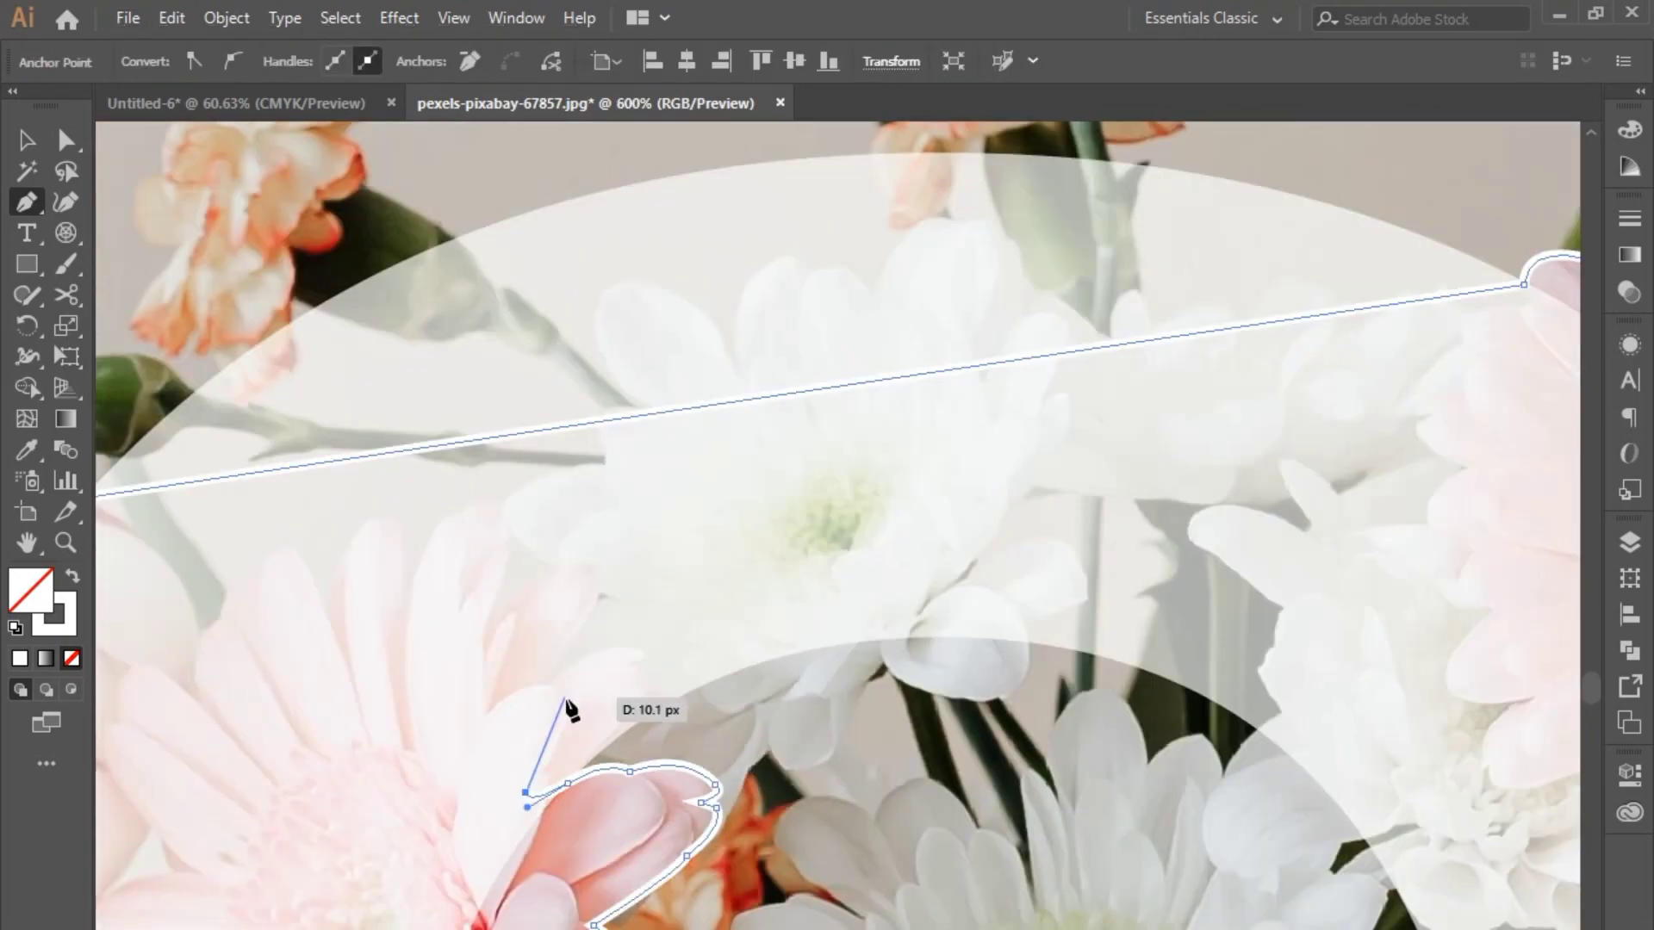
pyautogui.scroll(-1, 566, 689)
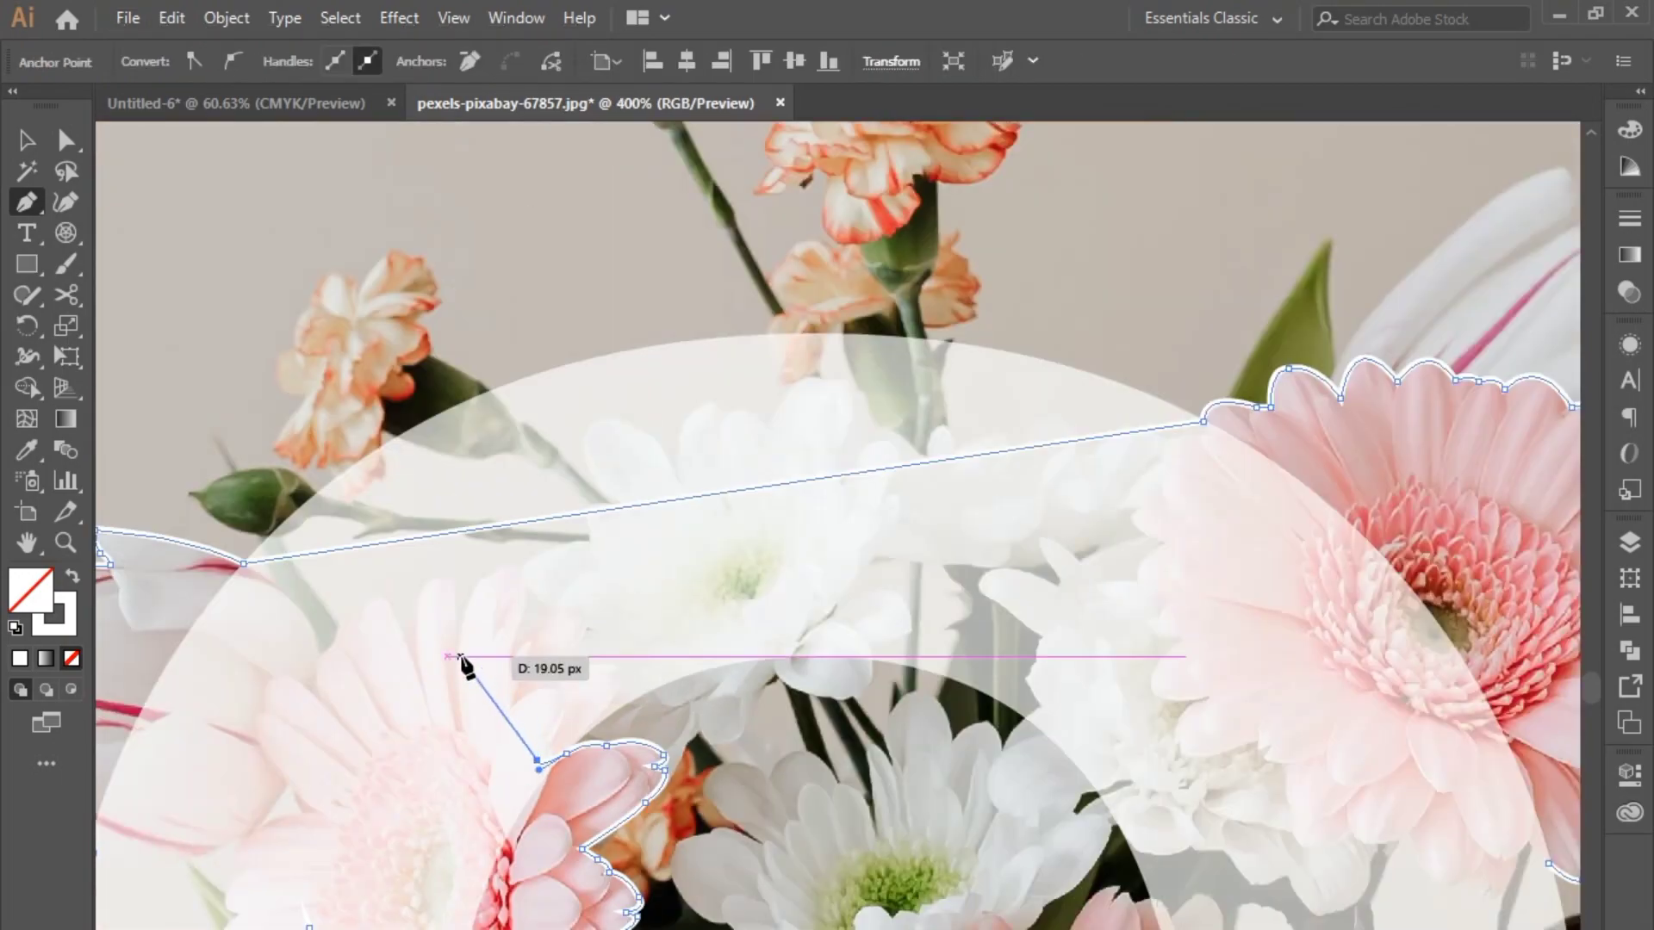
pyautogui.scroll(-1, 517, 732)
pyautogui.moveTo(538, 745); pyautogui.dragTo(507, 507)
pyautogui.scroll(-1, 496, 495)
pyautogui.moveTo(506, 606); pyautogui.dragTo(524, 696)
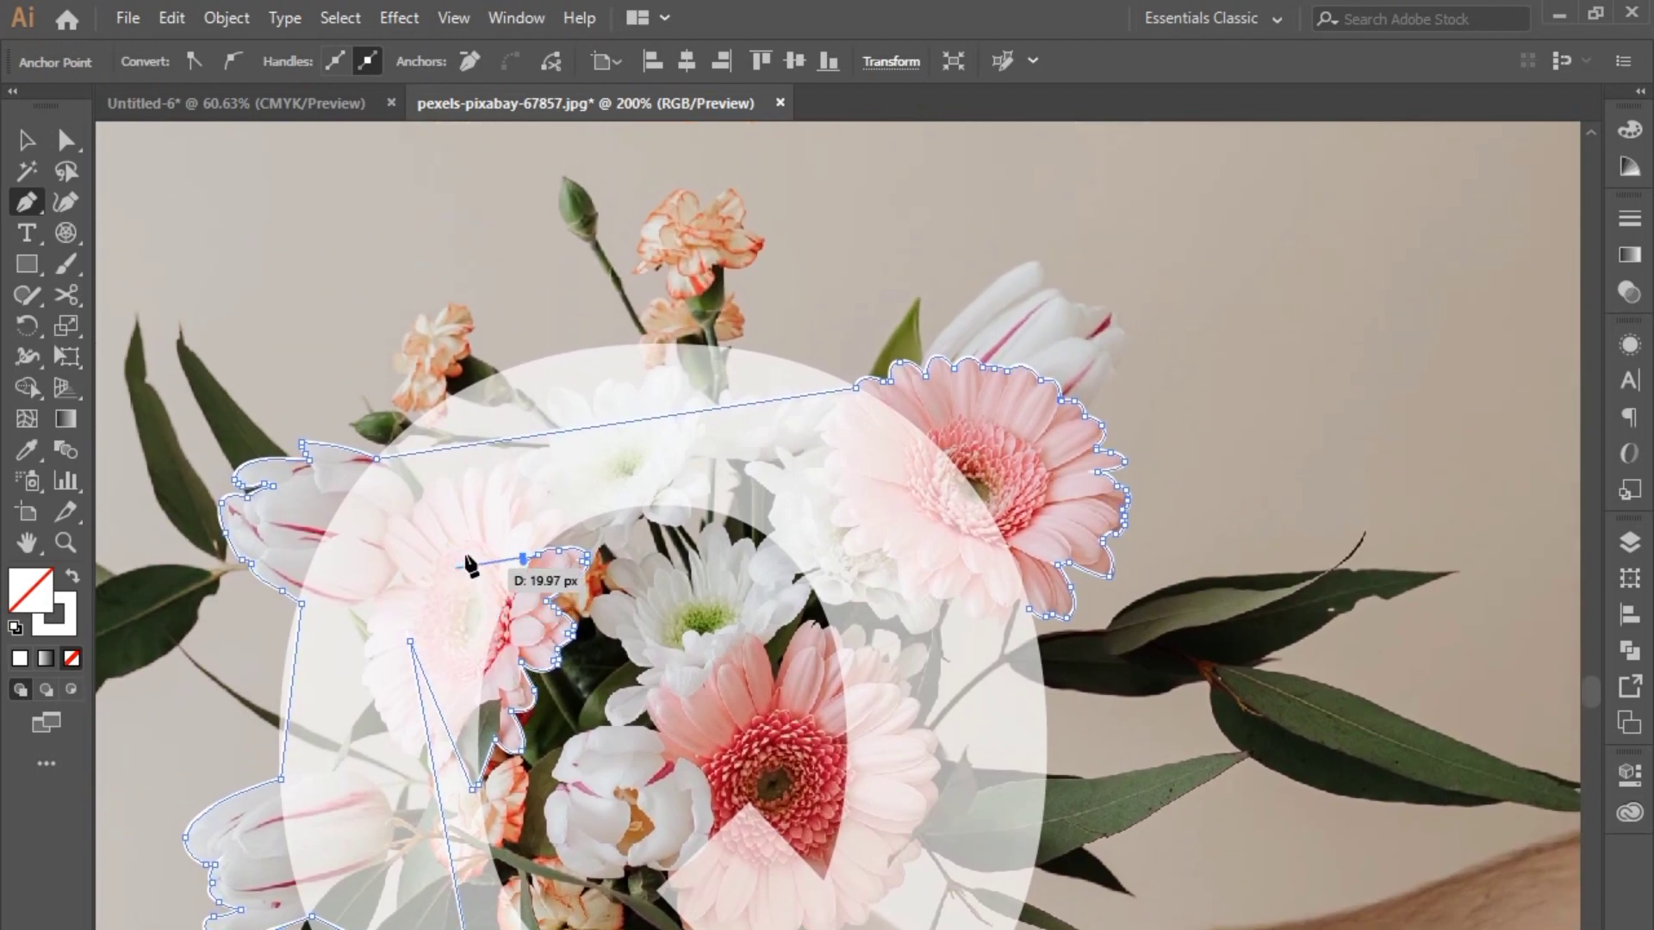
# Close the flower outline by running it through the Q's upper band to its starting point on the upper-right daisy
pyautogui.click(491, 516)
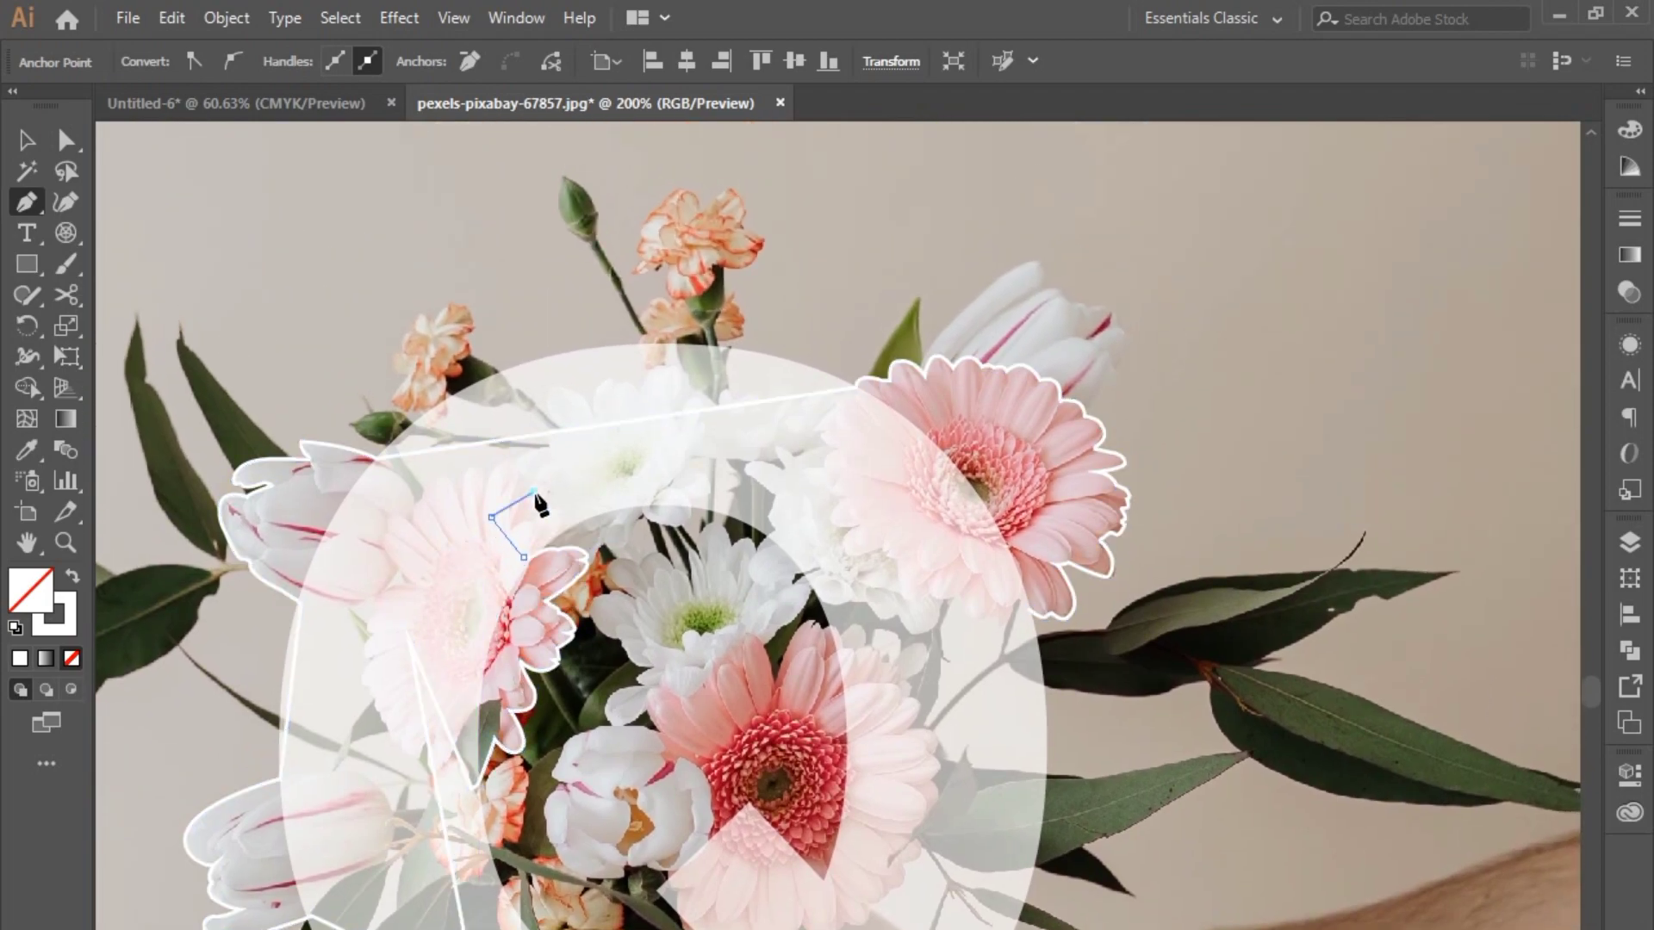
pyautogui.click(841, 455)
pyautogui.click(1030, 609)
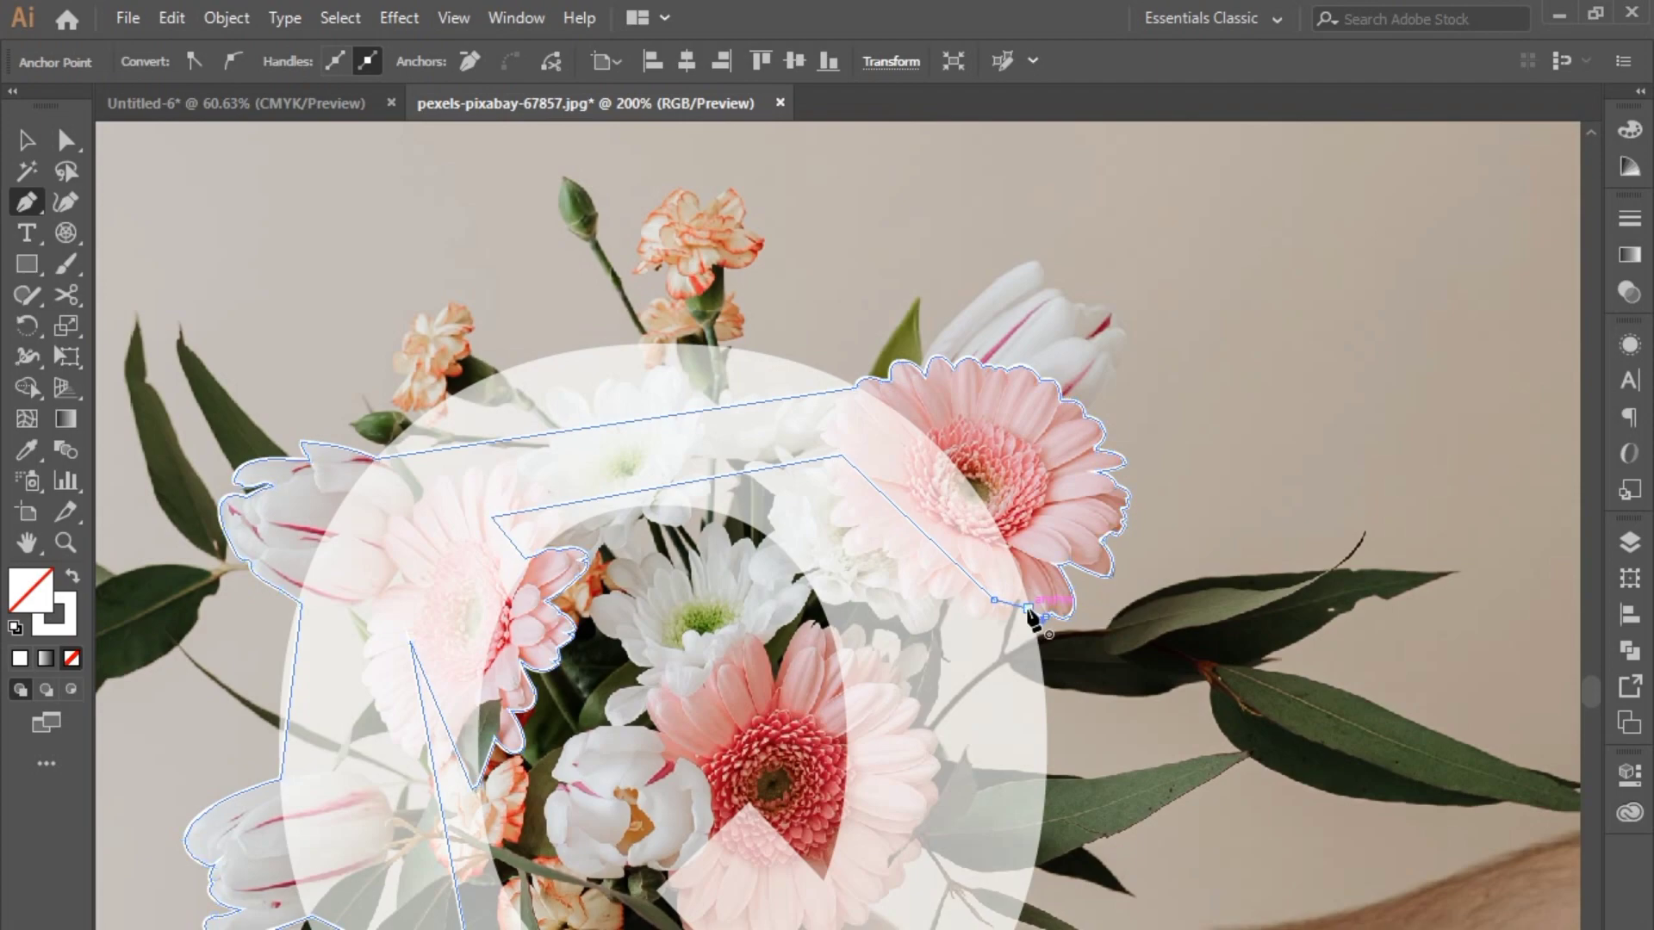
# Swap the traced flower shape's stroke and fill so it has a solid white fill and no stroke
pyautogui.scroll(-2, 899, 663)
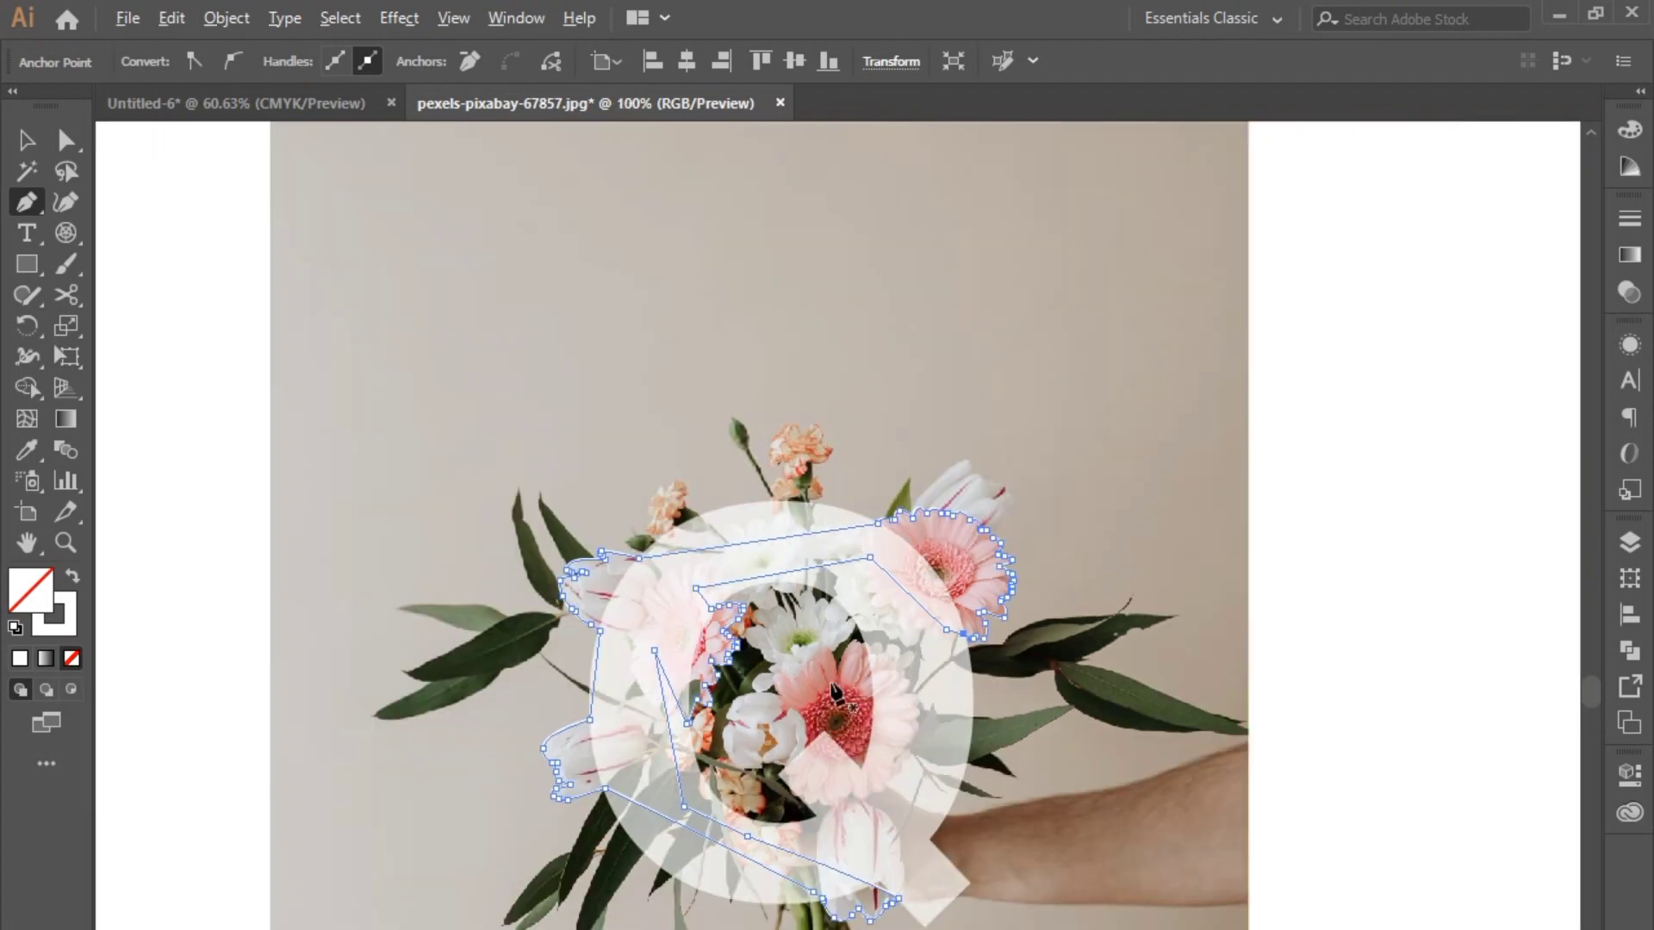
pyautogui.click(76, 583)
pyautogui.scroll(-3, 336, 391)
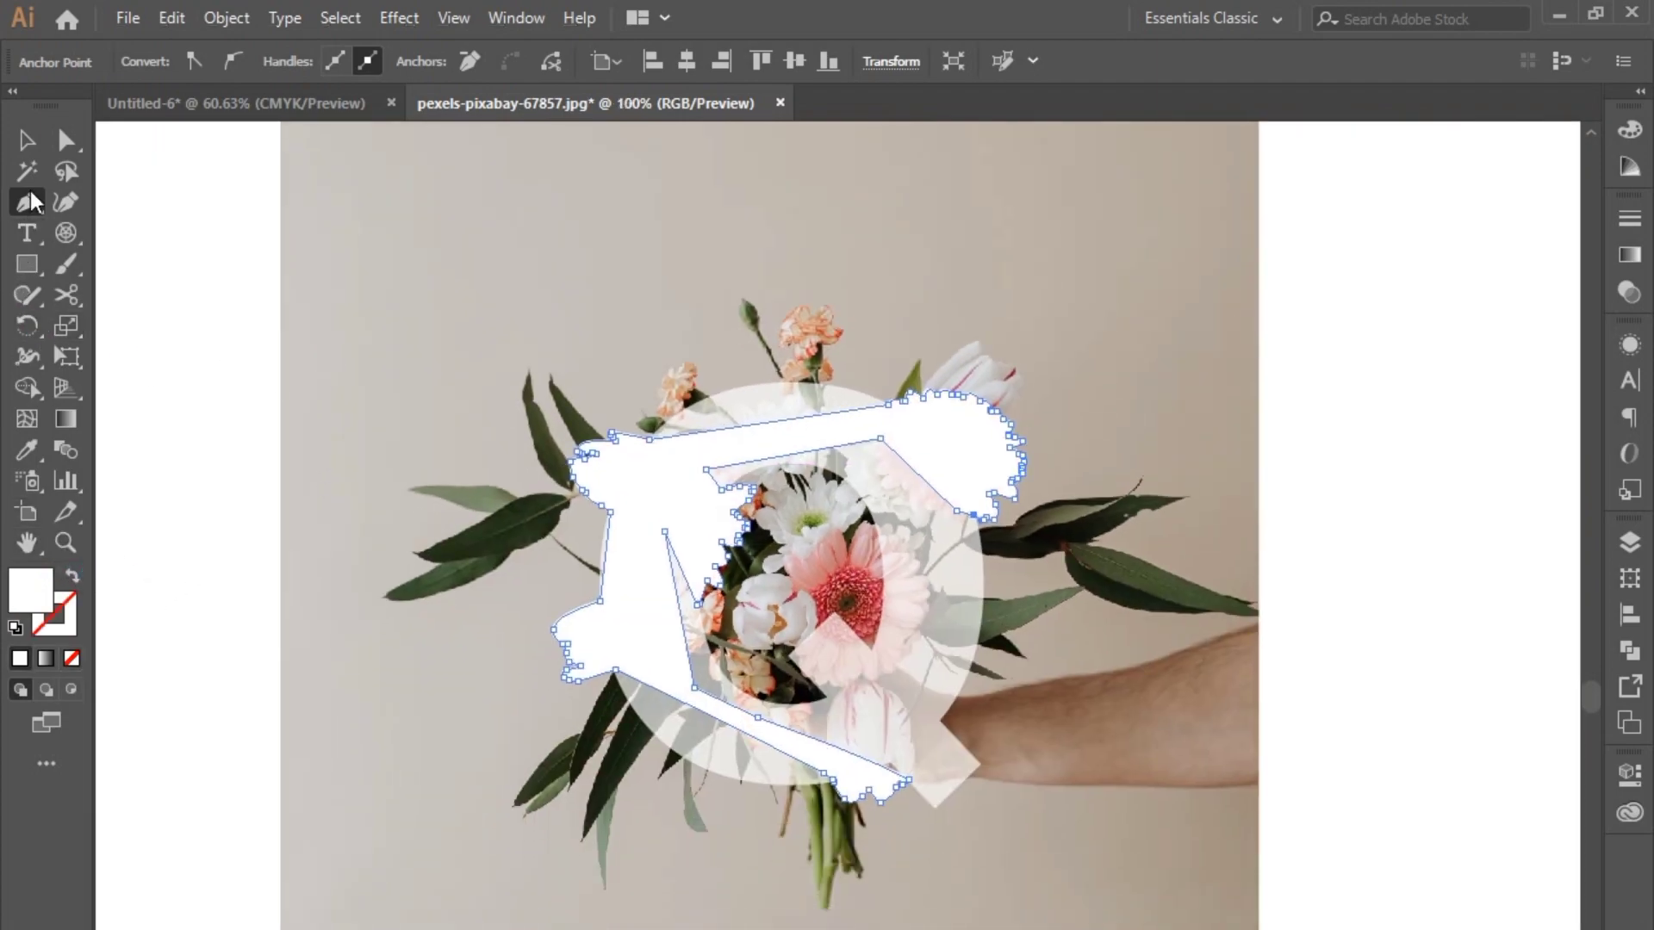
pyautogui.click(25, 141)
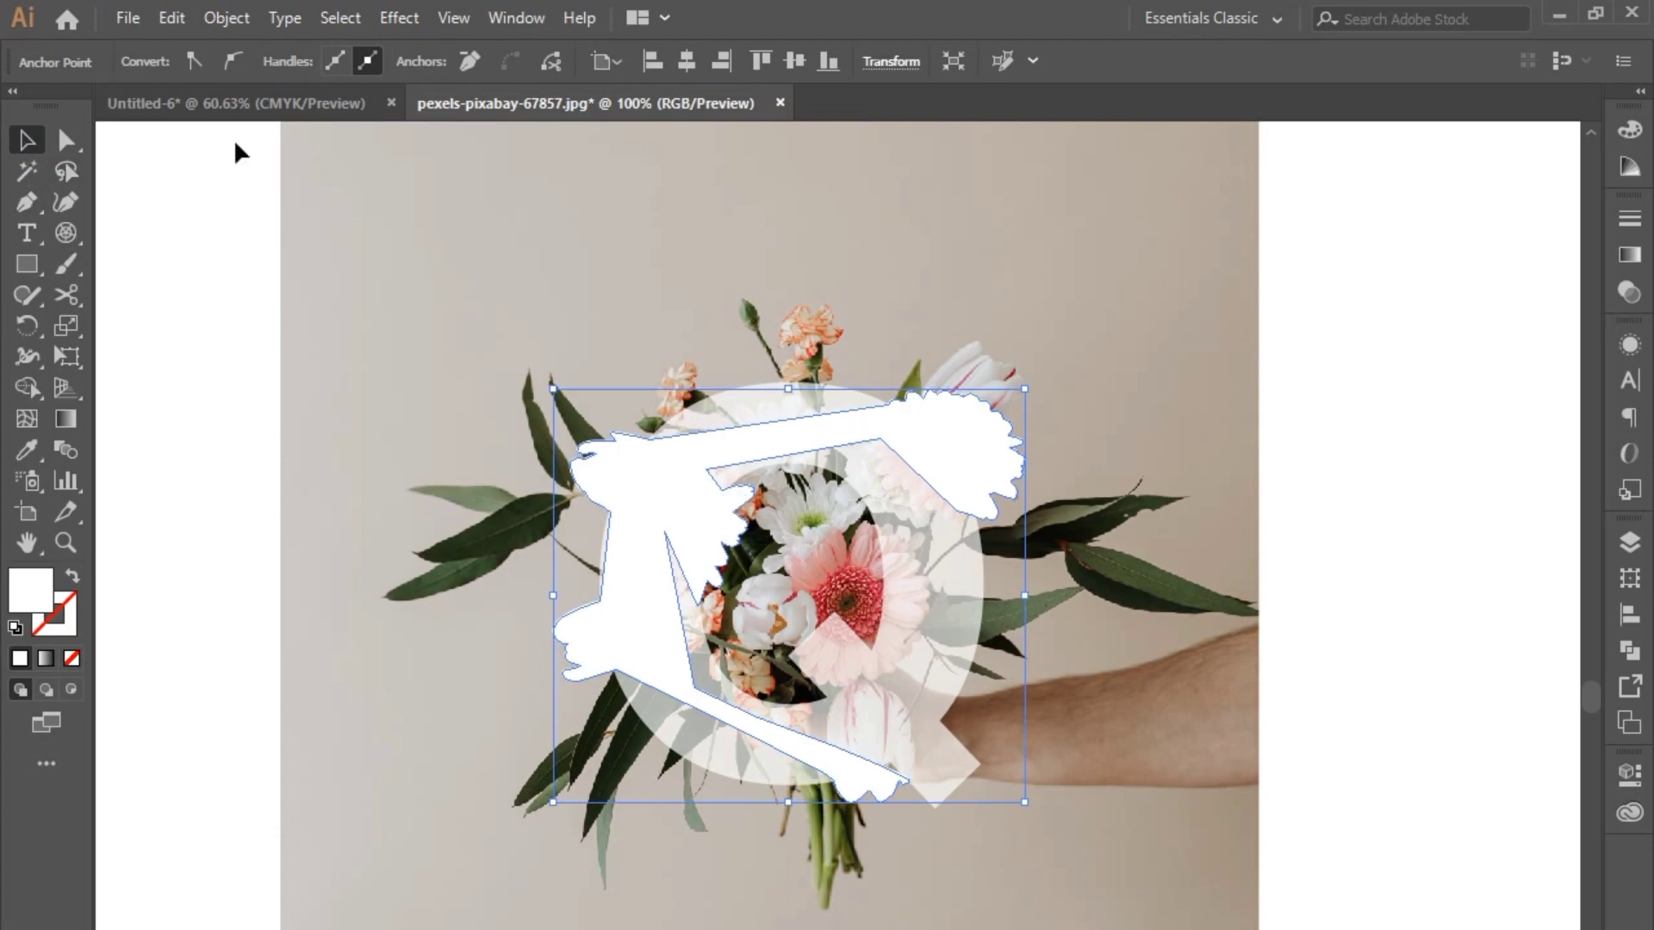
# Unlock all locked objects in the document and clear the selection
pyautogui.click(222, 19)
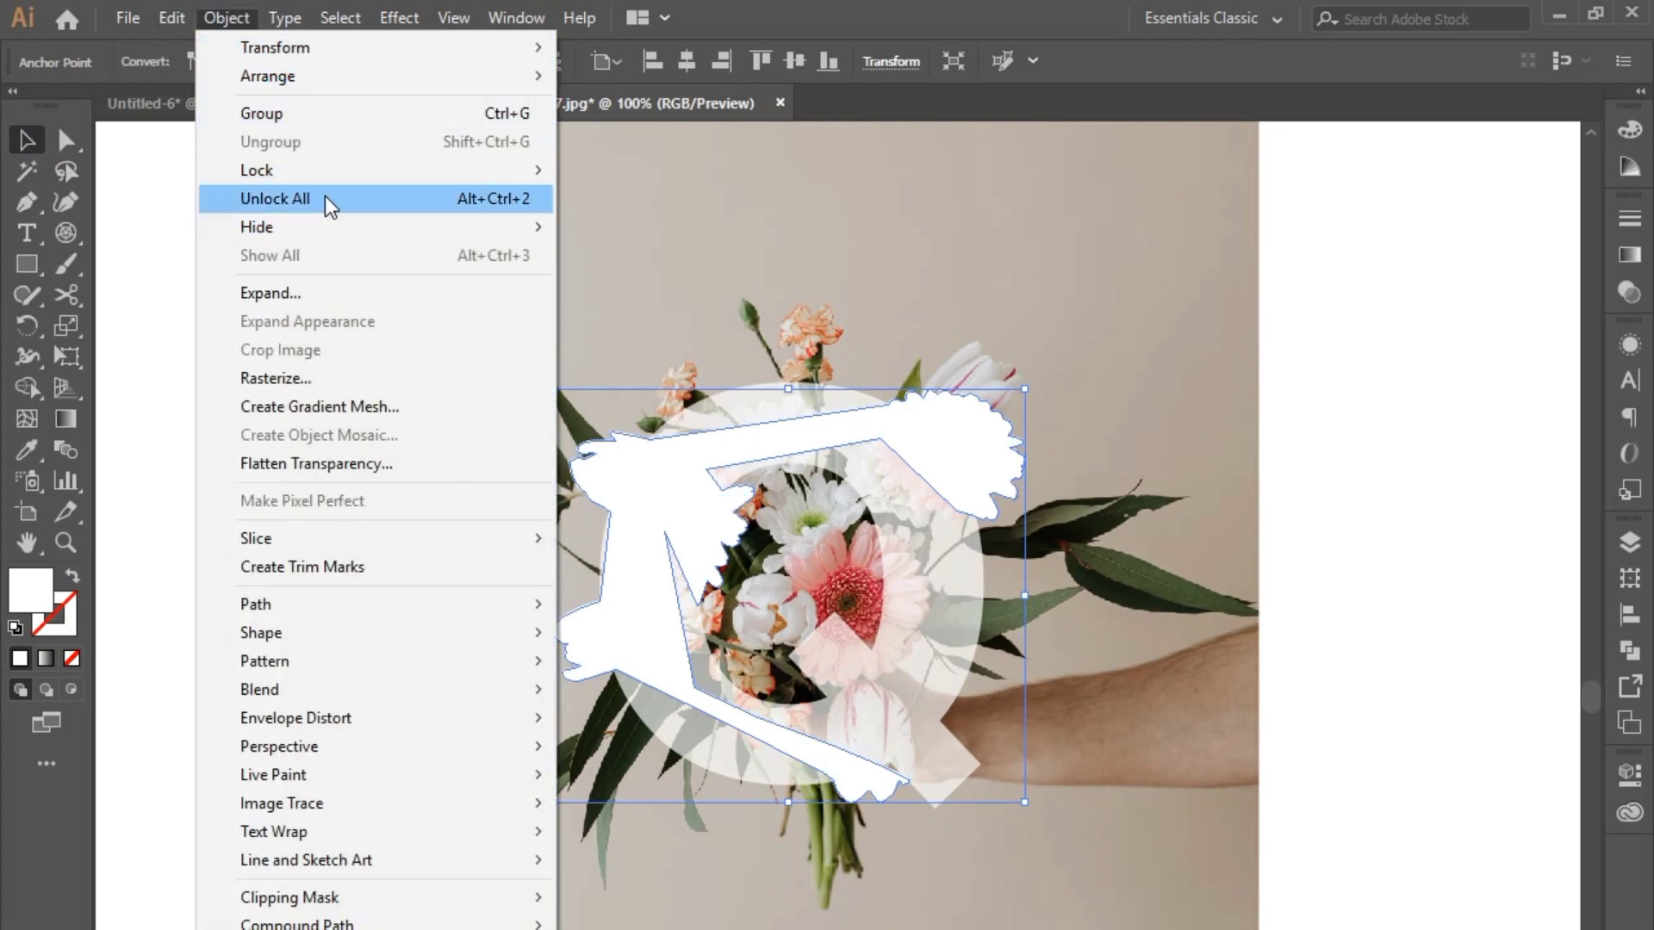
pyautogui.click(350, 198)
pyautogui.click(217, 291)
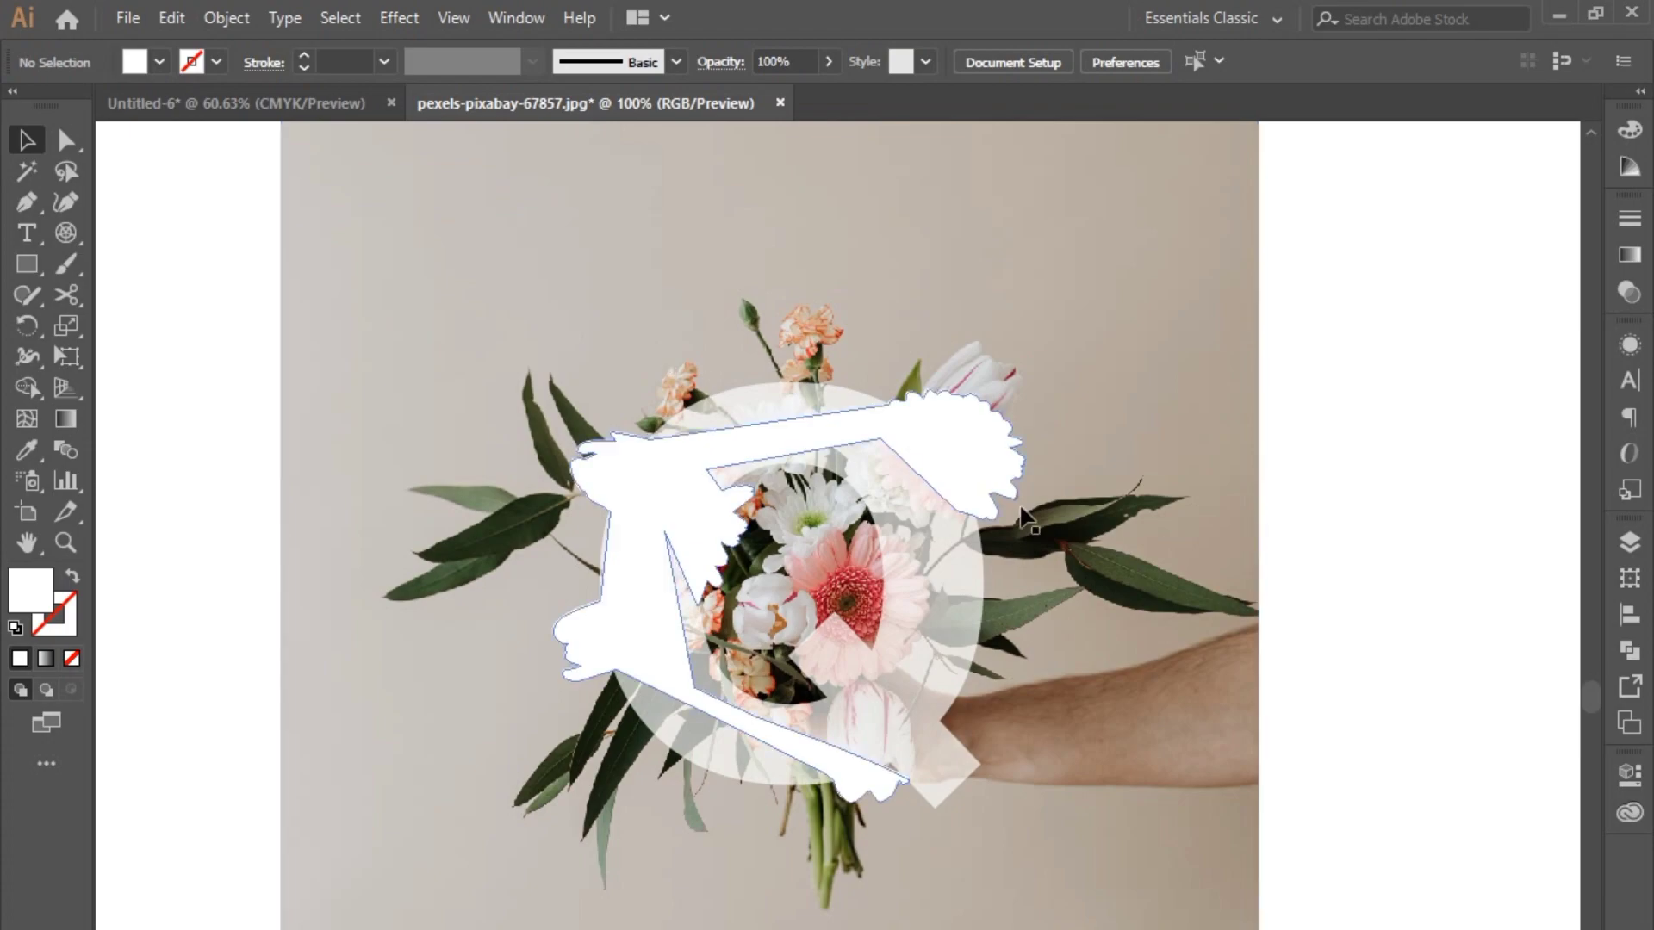
# Unite the traced flower shape and the letter Q into a single shape with Pathfinder
pyautogui.click(950, 458)
pyautogui.keyDown('shift'); pyautogui.click(926, 562); pyautogui.keyUp('shift')
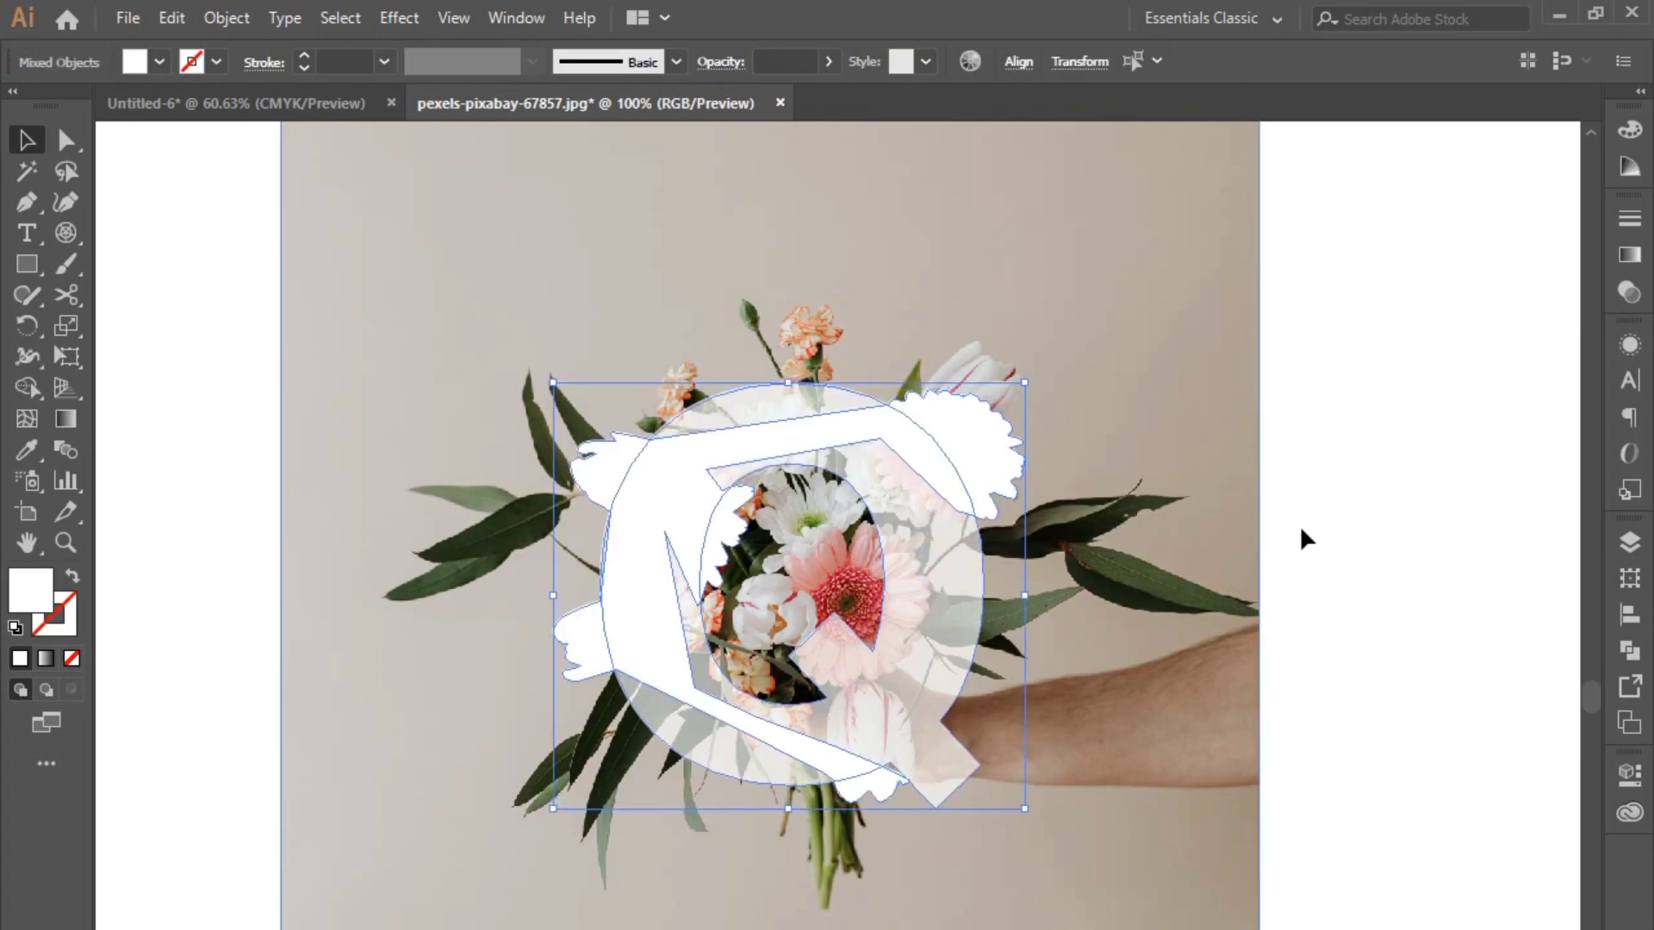
pyautogui.click(1633, 655)
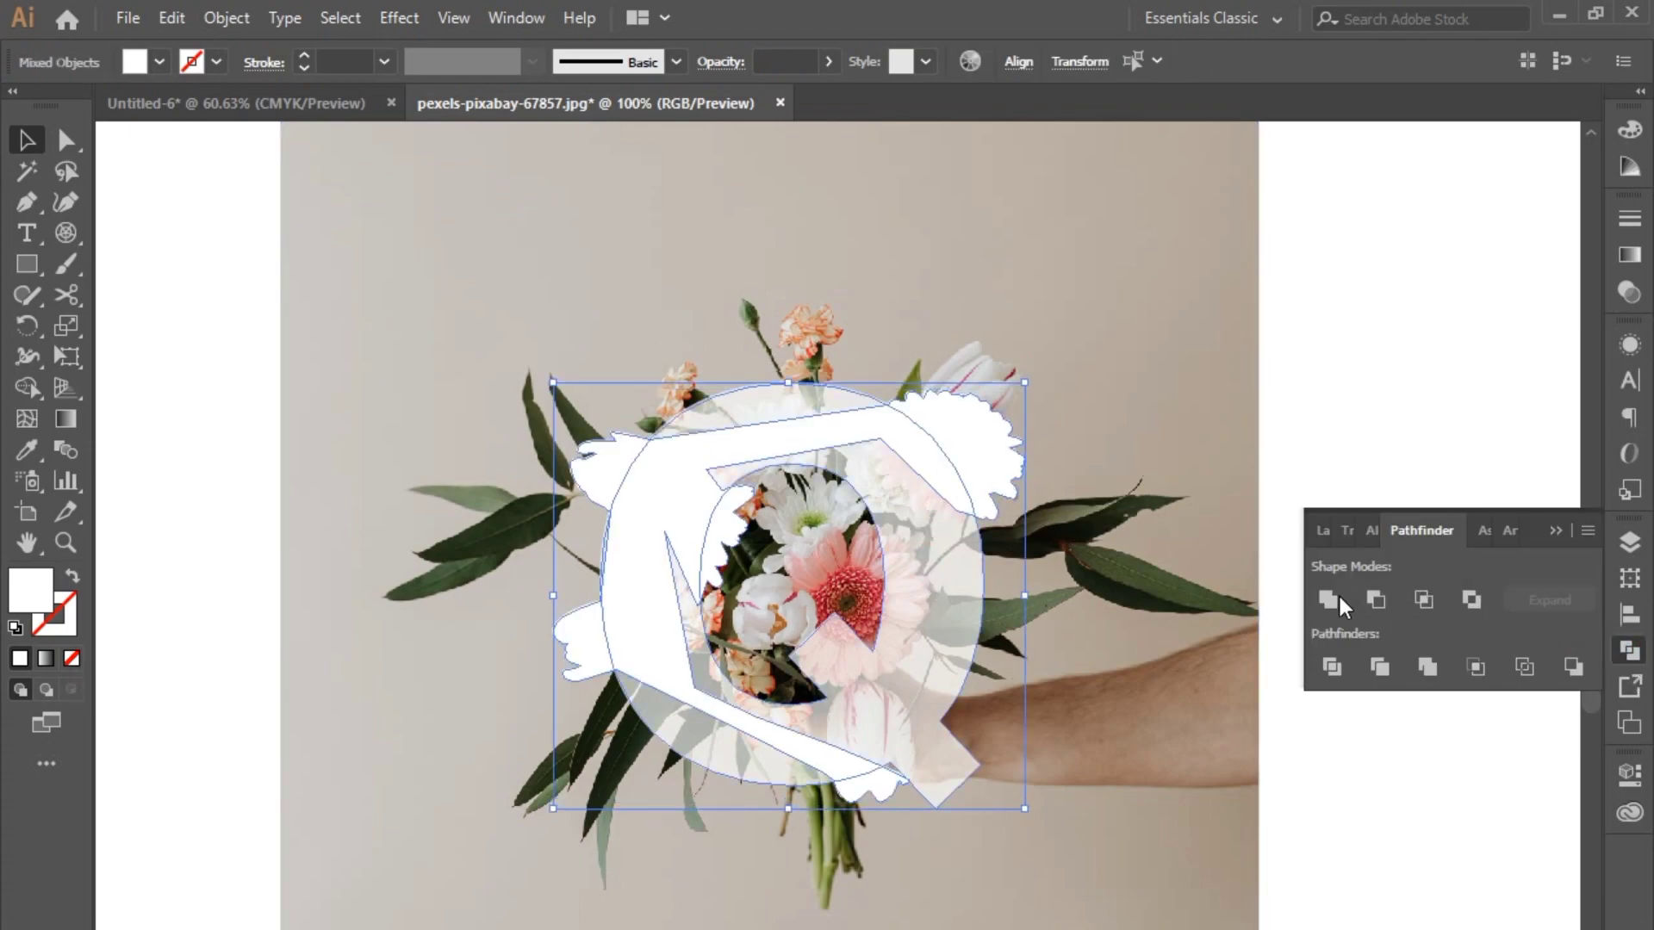
pyautogui.click(1456, 588)
pyautogui.click(1580, 532)
pyautogui.click(1548, 538)
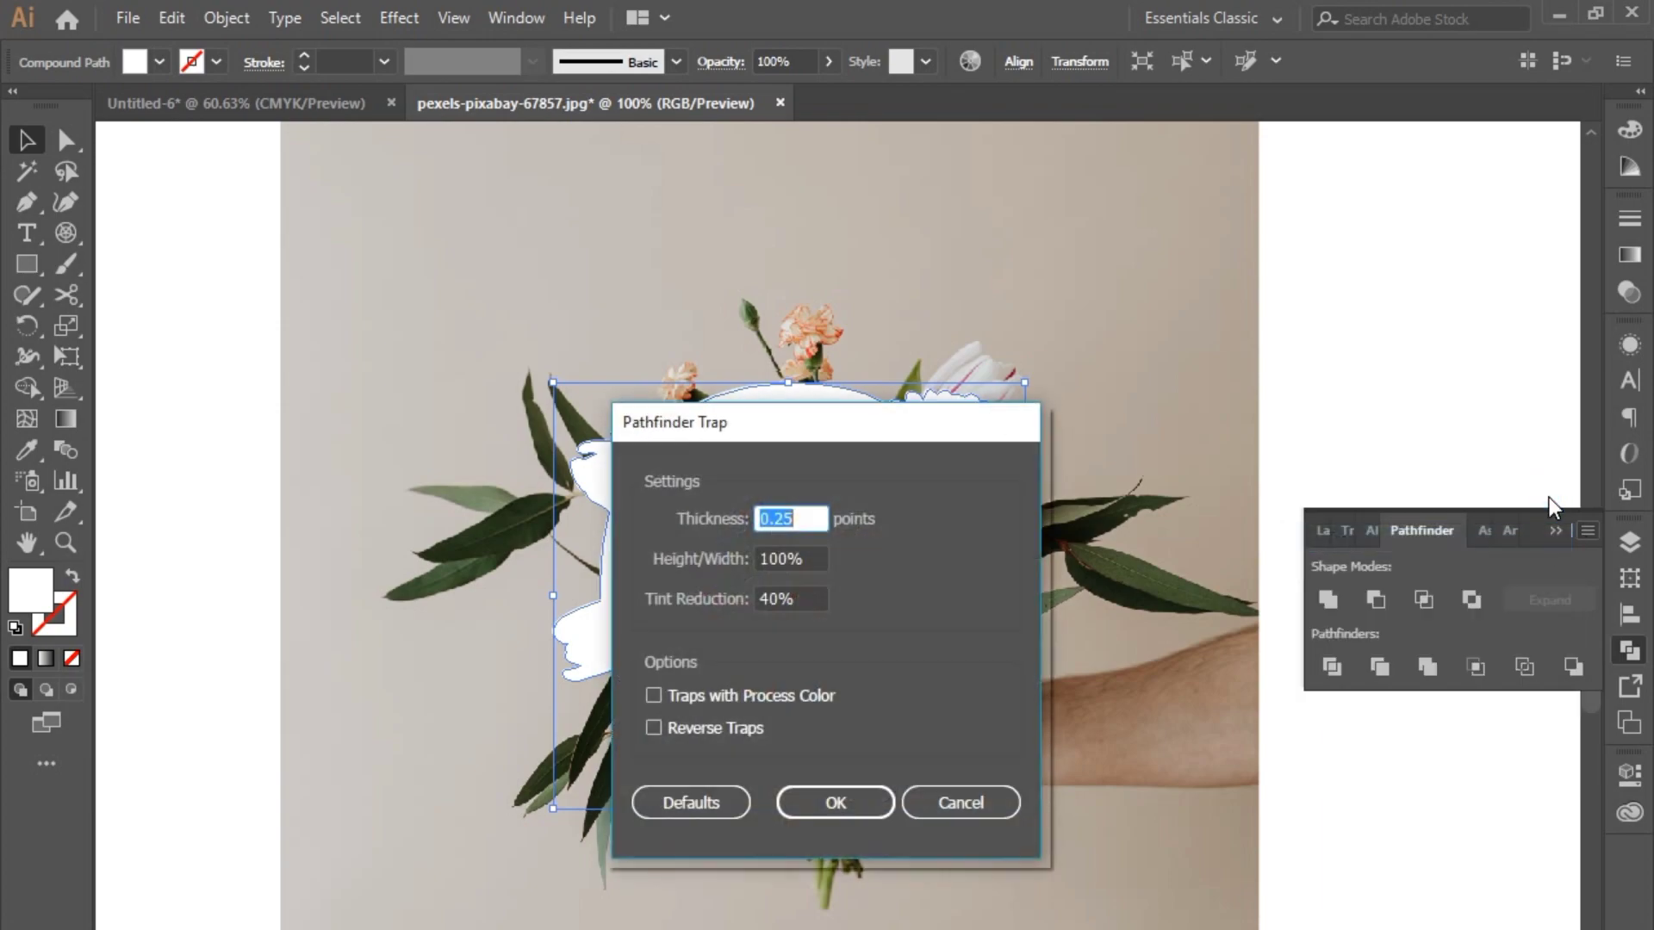
pyautogui.click(947, 801)
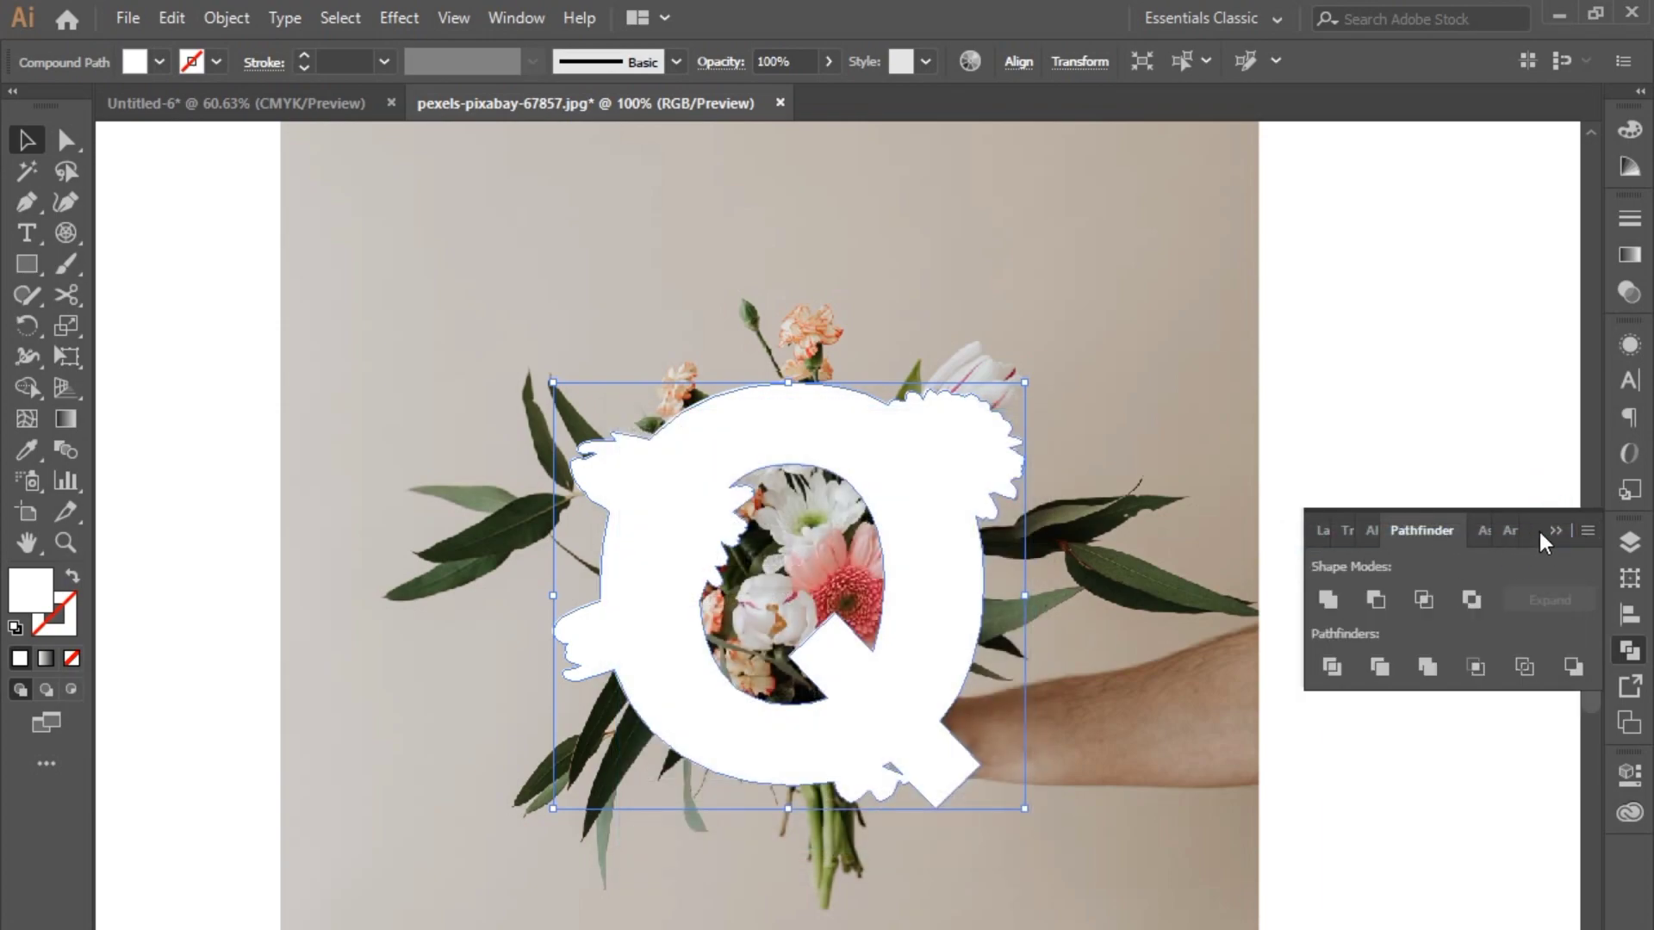
pyautogui.click(1444, 529)
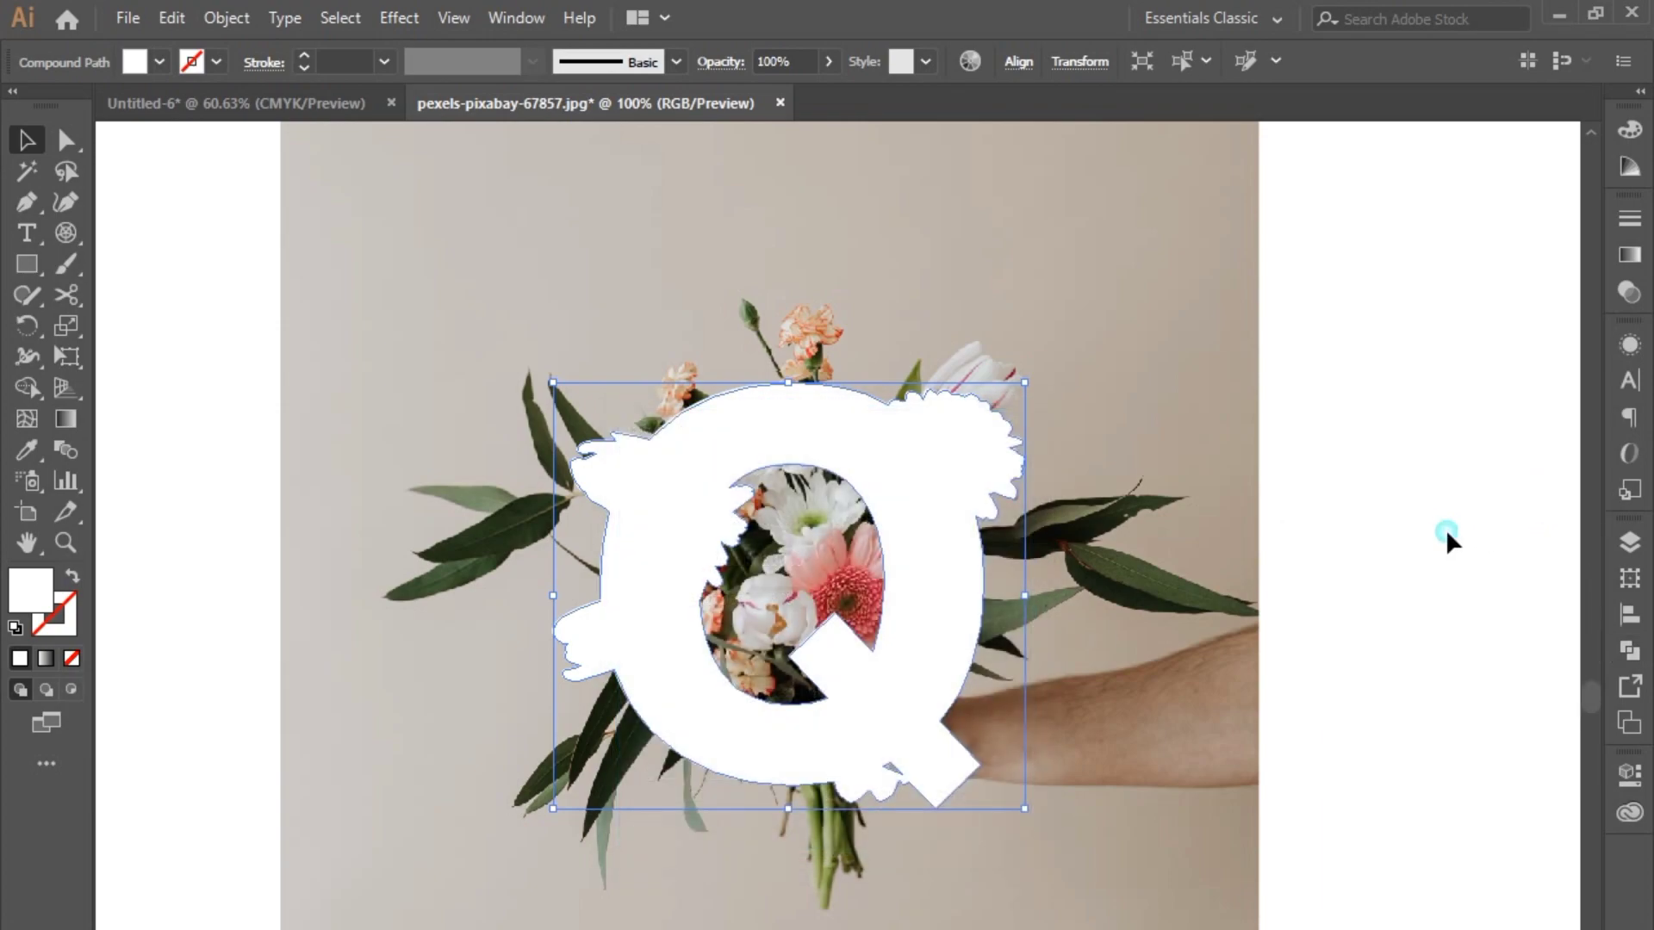
# Clip the bouquet photo with the united Q shape using a clipping mask
pyautogui.click(971, 481)
pyautogui.keyDown('shift'); pyautogui.click(1083, 438); pyautogui.keyUp('shift')
pyautogui.scroll(-1, 903, 431)
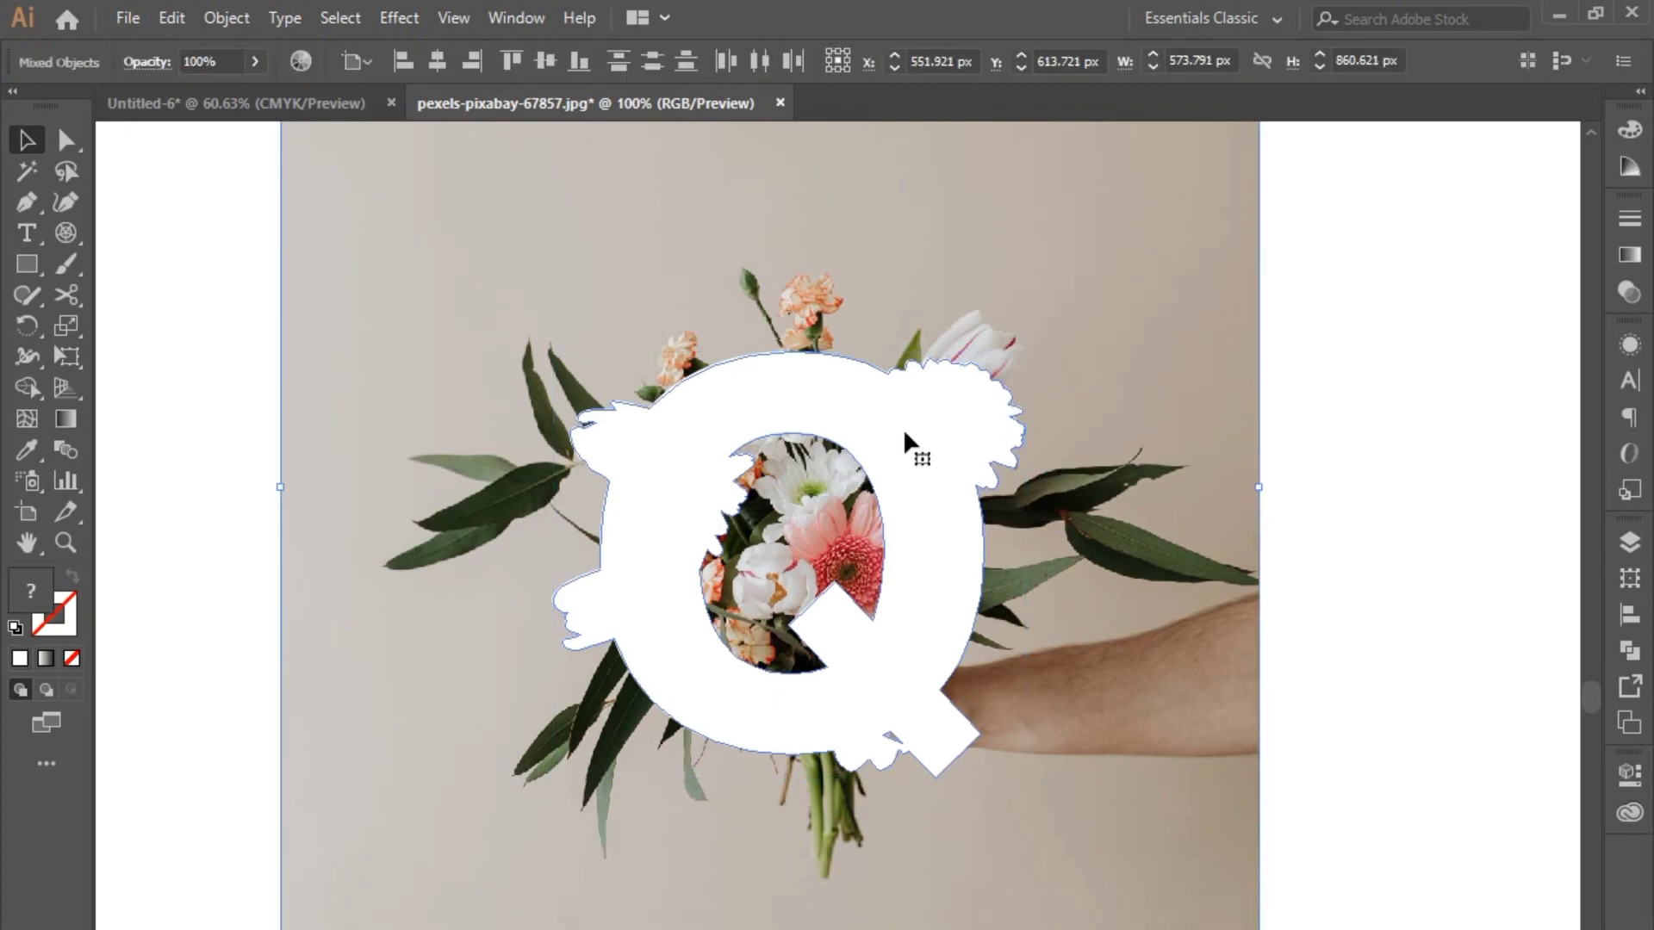
pyautogui.rightClick(903, 427)
pyautogui.click(1011, 603)
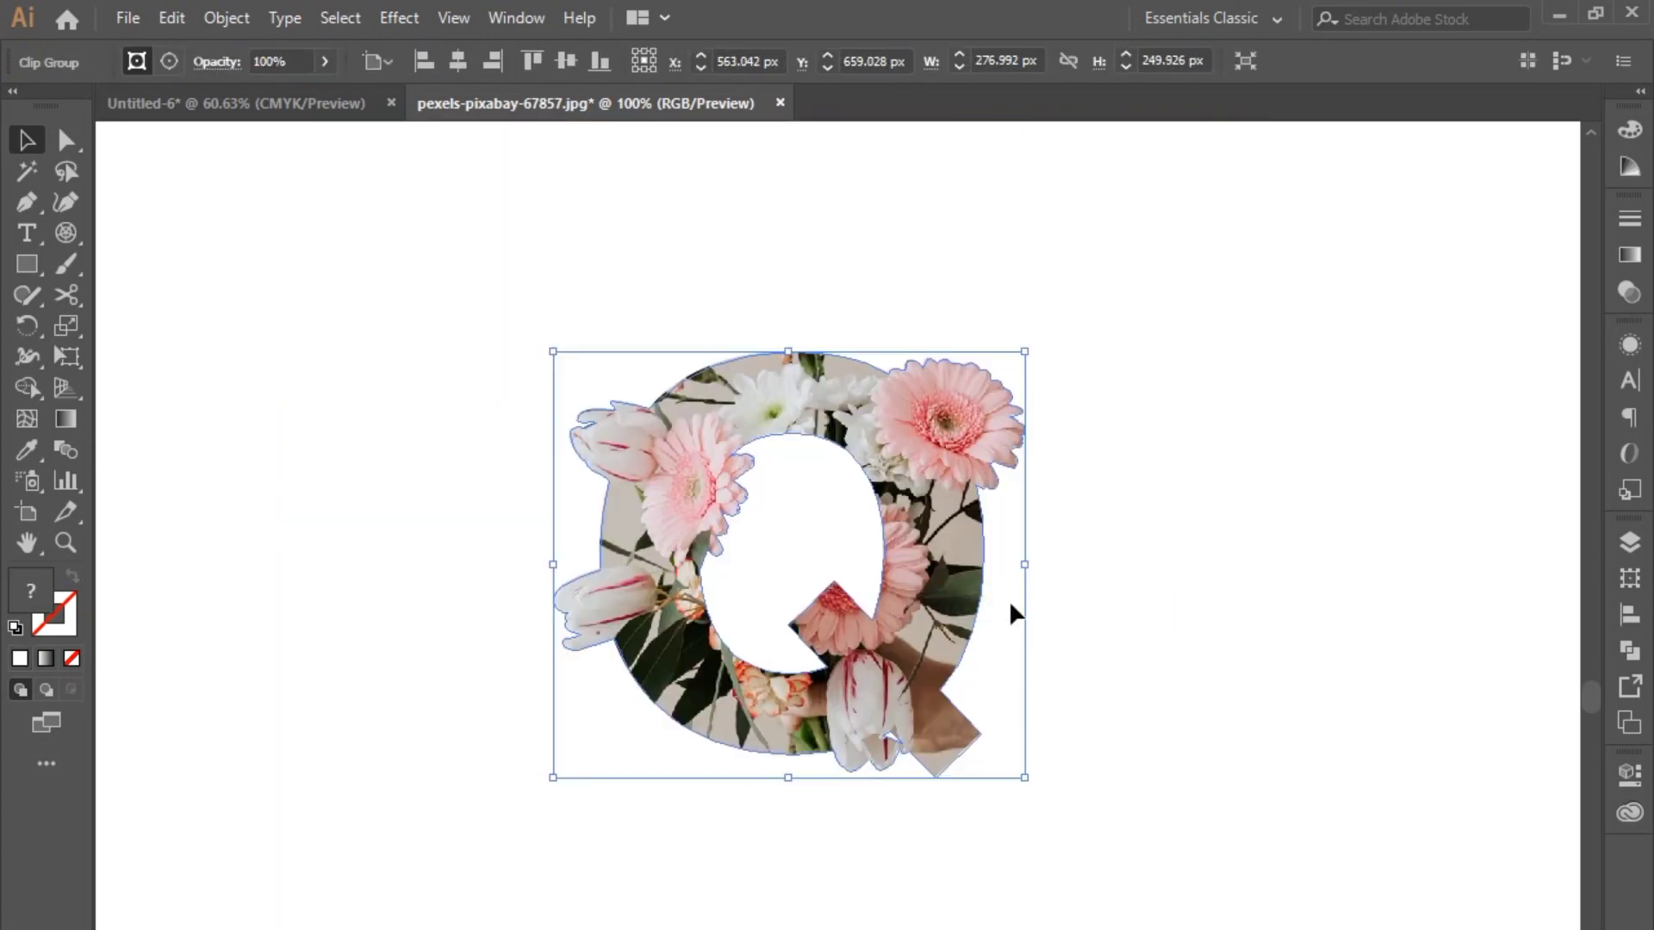
# Scale the clipped floral Q up proportionally to about 804 px wide and 726 px high
pyautogui.scroll(-1, 1008, 603)
pyautogui.click(1081, 640)
pyautogui.scroll(-1, 1081, 639)
pyautogui.moveTo(1187, 413); pyautogui.dragTo(906, 728)
pyautogui.scroll(-1, 1069, 685)
pyautogui.moveTo(1112, 632); pyautogui.dragTo(977, 775)
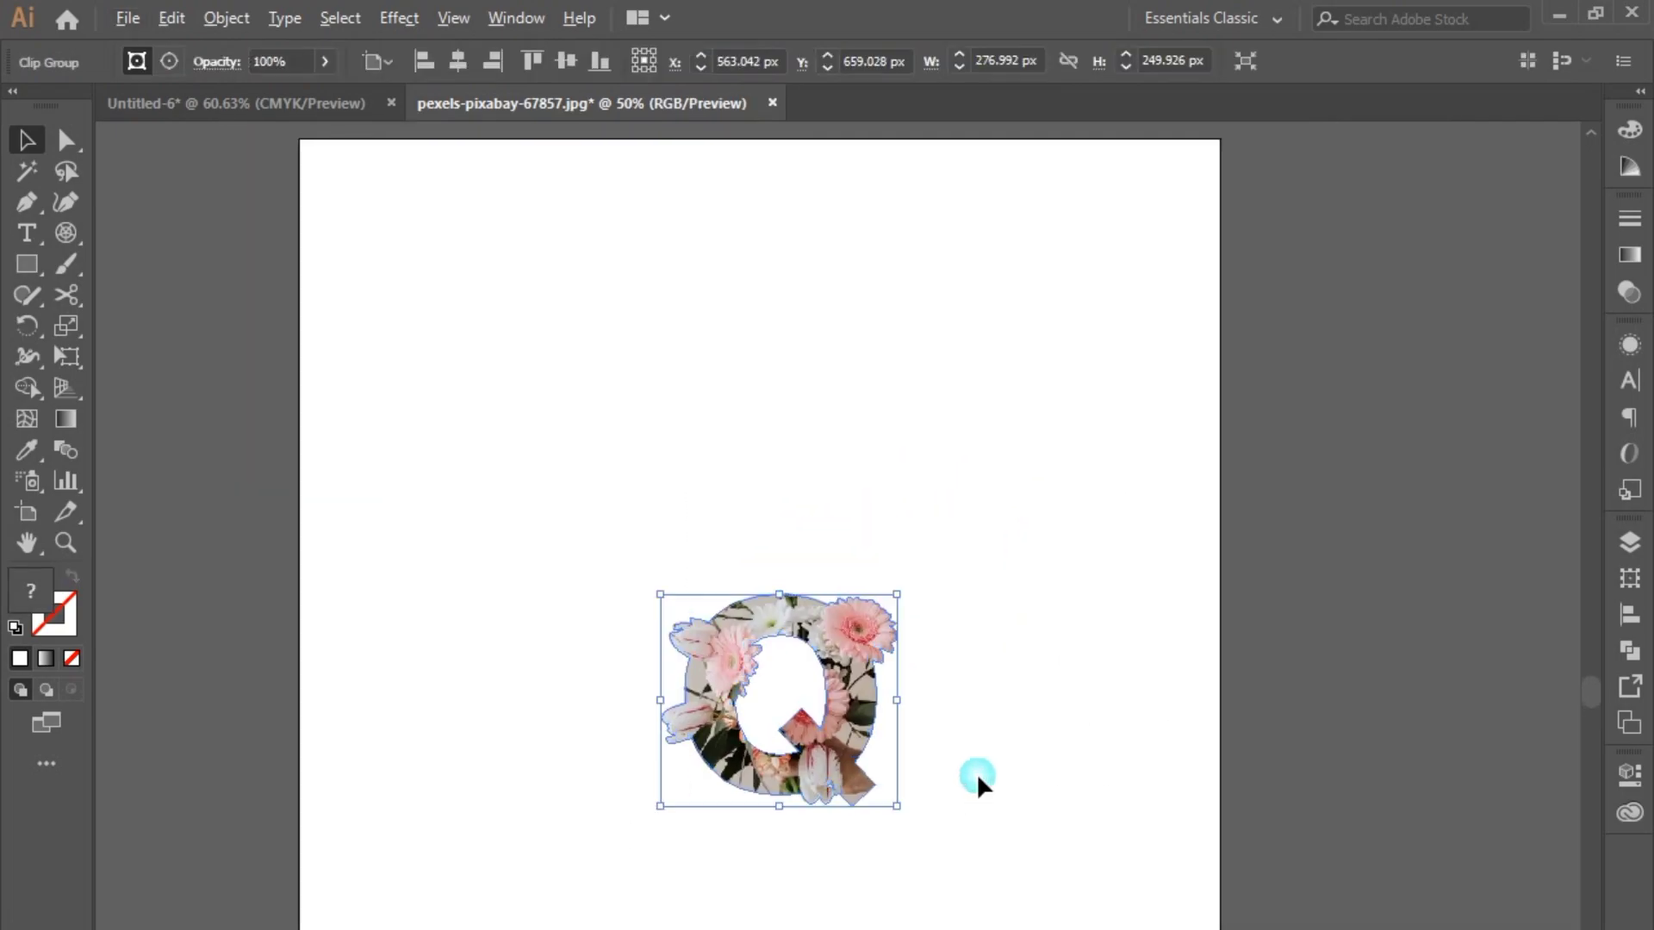
pyautogui.scroll(-1, 977, 775)
pyautogui.moveTo(942, 670); pyautogui.dragTo(1073, 522)
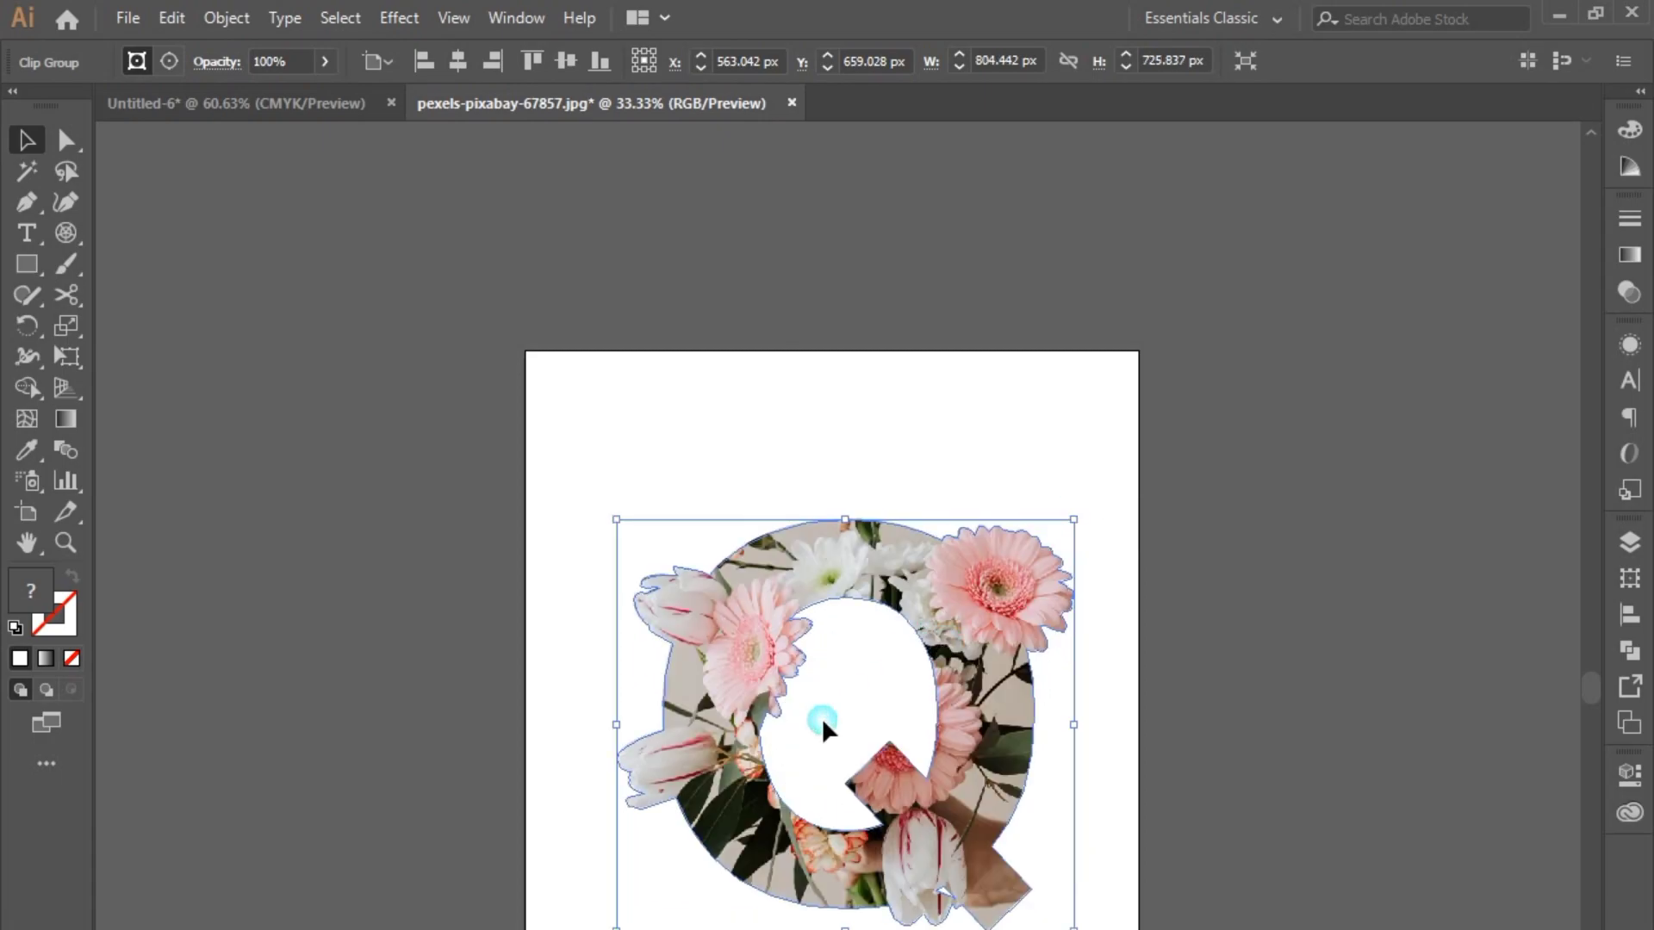
# Center the floral Q horizontally and vertically on the artboard, then deselect it
pyautogui.moveTo(819, 701); pyautogui.dragTo(773, 499)
pyautogui.moveTo(966, 514); pyautogui.dragTo(932, 446)
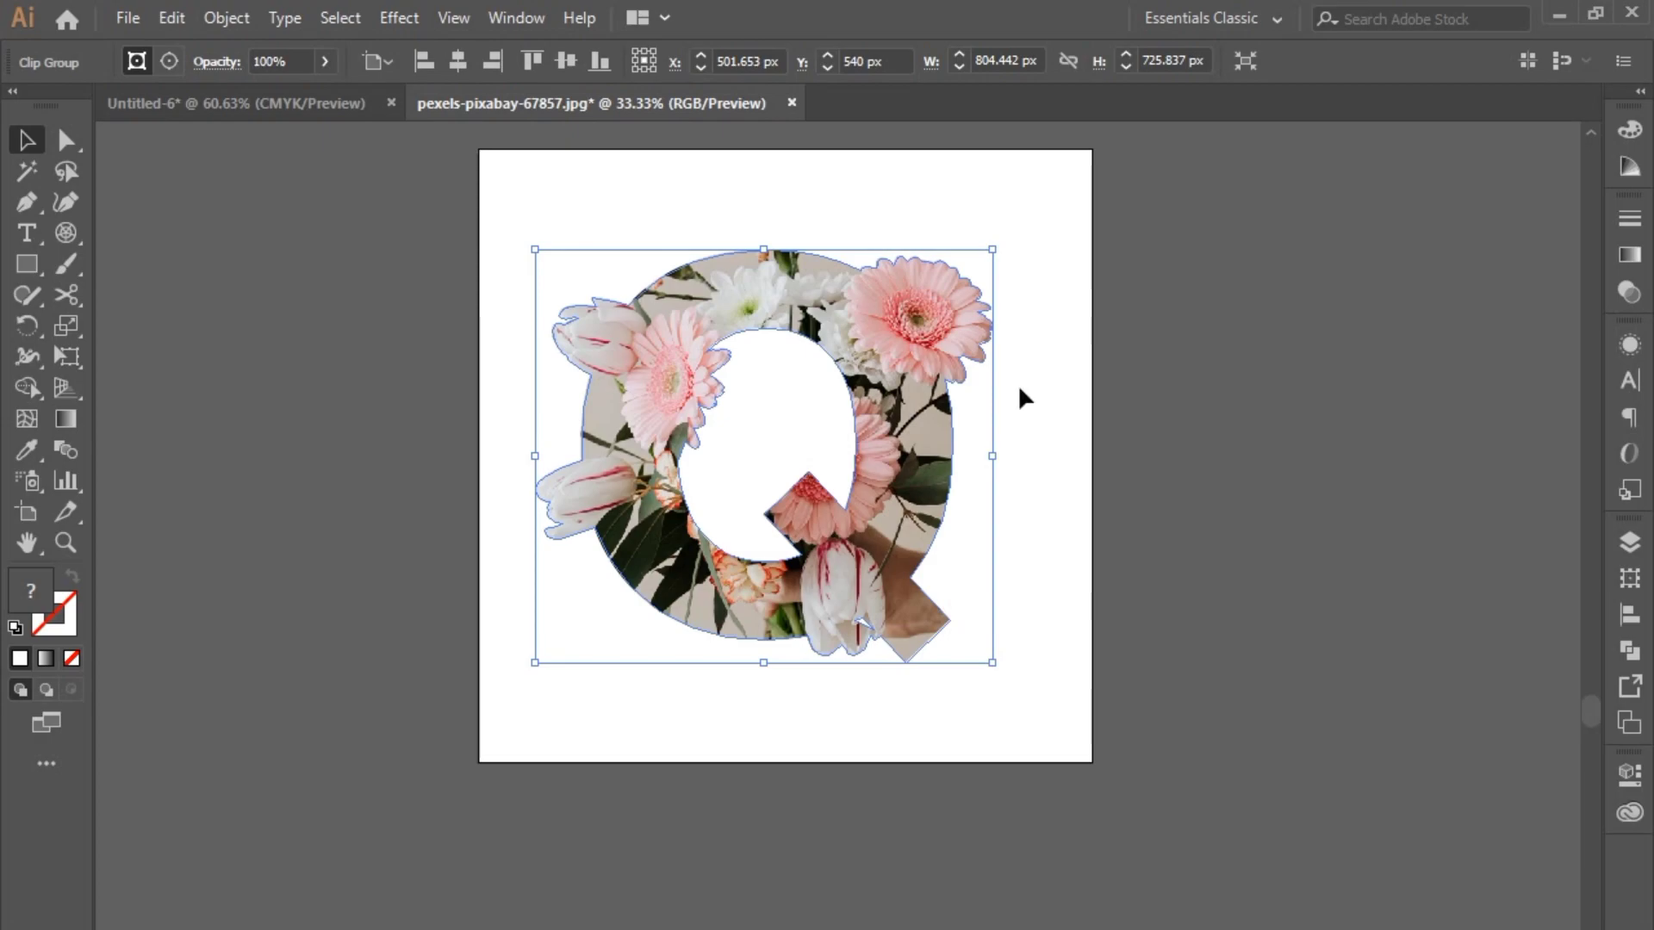
pyautogui.click(496, 62)
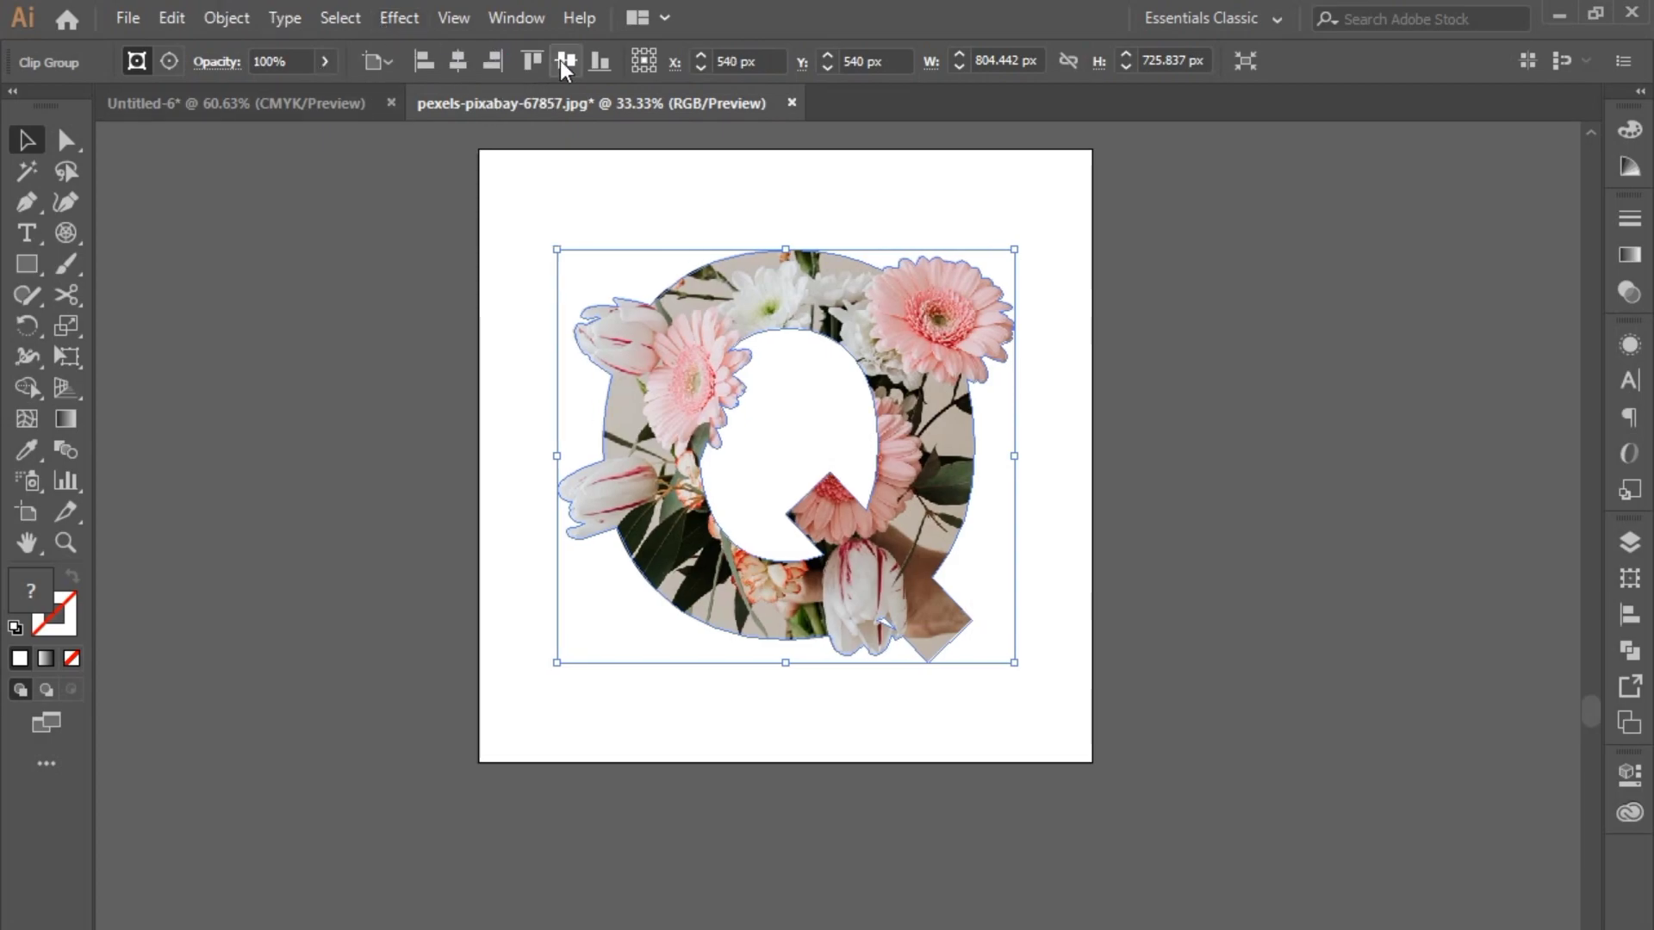
pyautogui.click(244, 366)
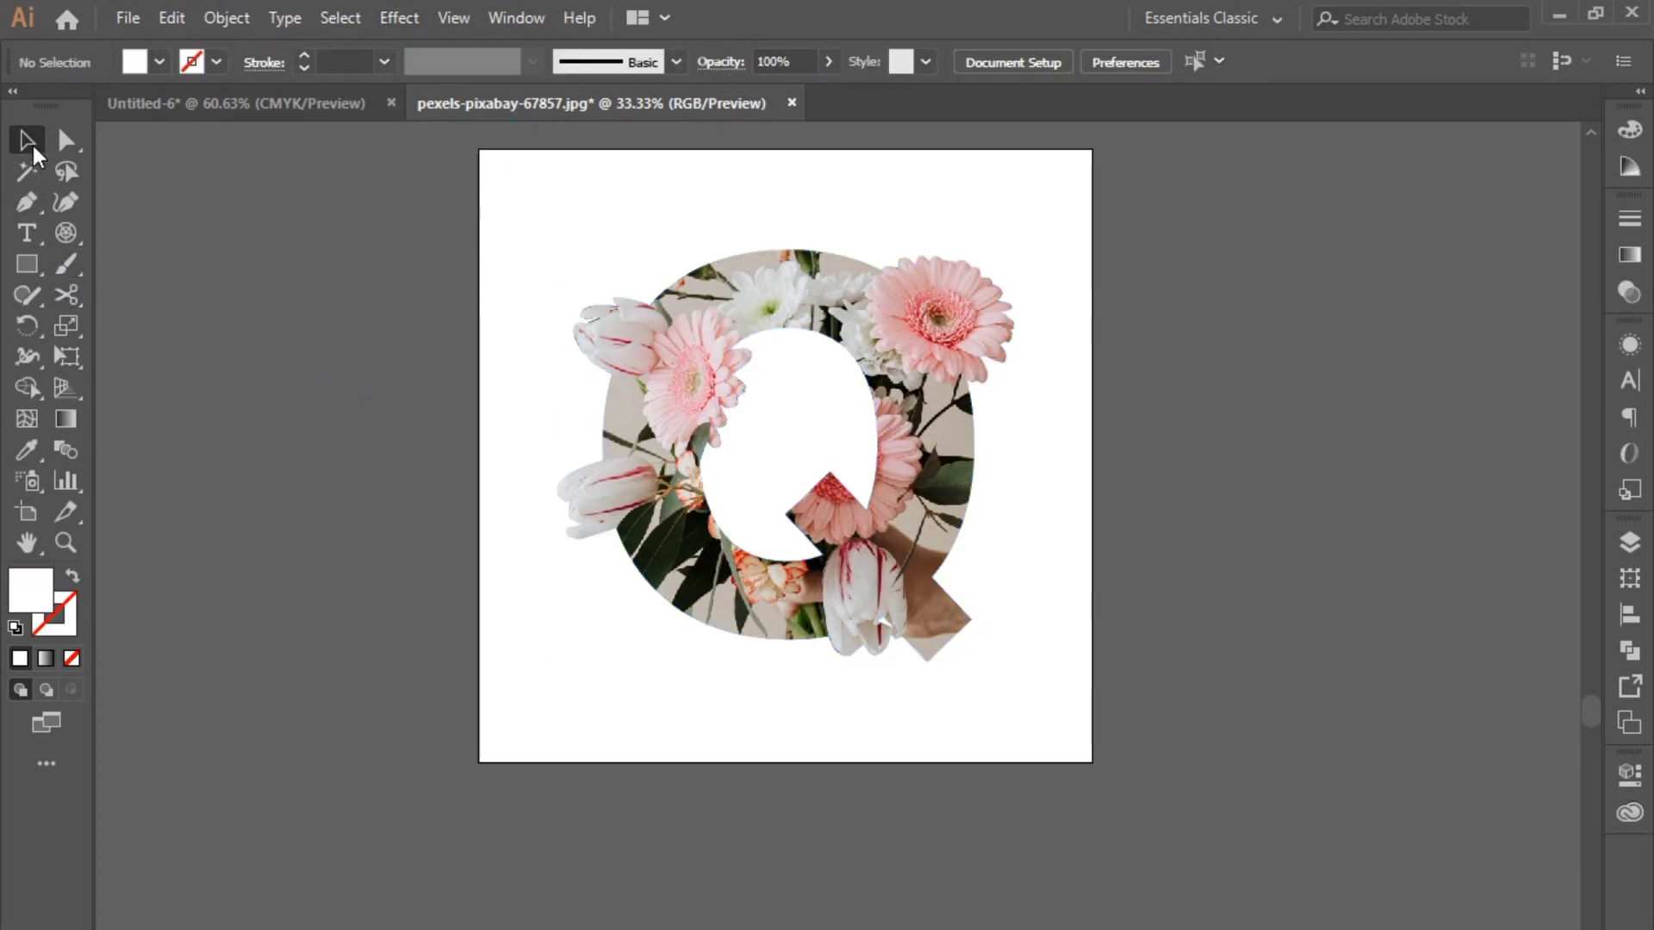
# Apply a grey Multiply drop shadow to the floral Q with 75% opacity, 5 px X and Y offsets and 15 px blur
pyautogui.scroll(1, 784, 332)
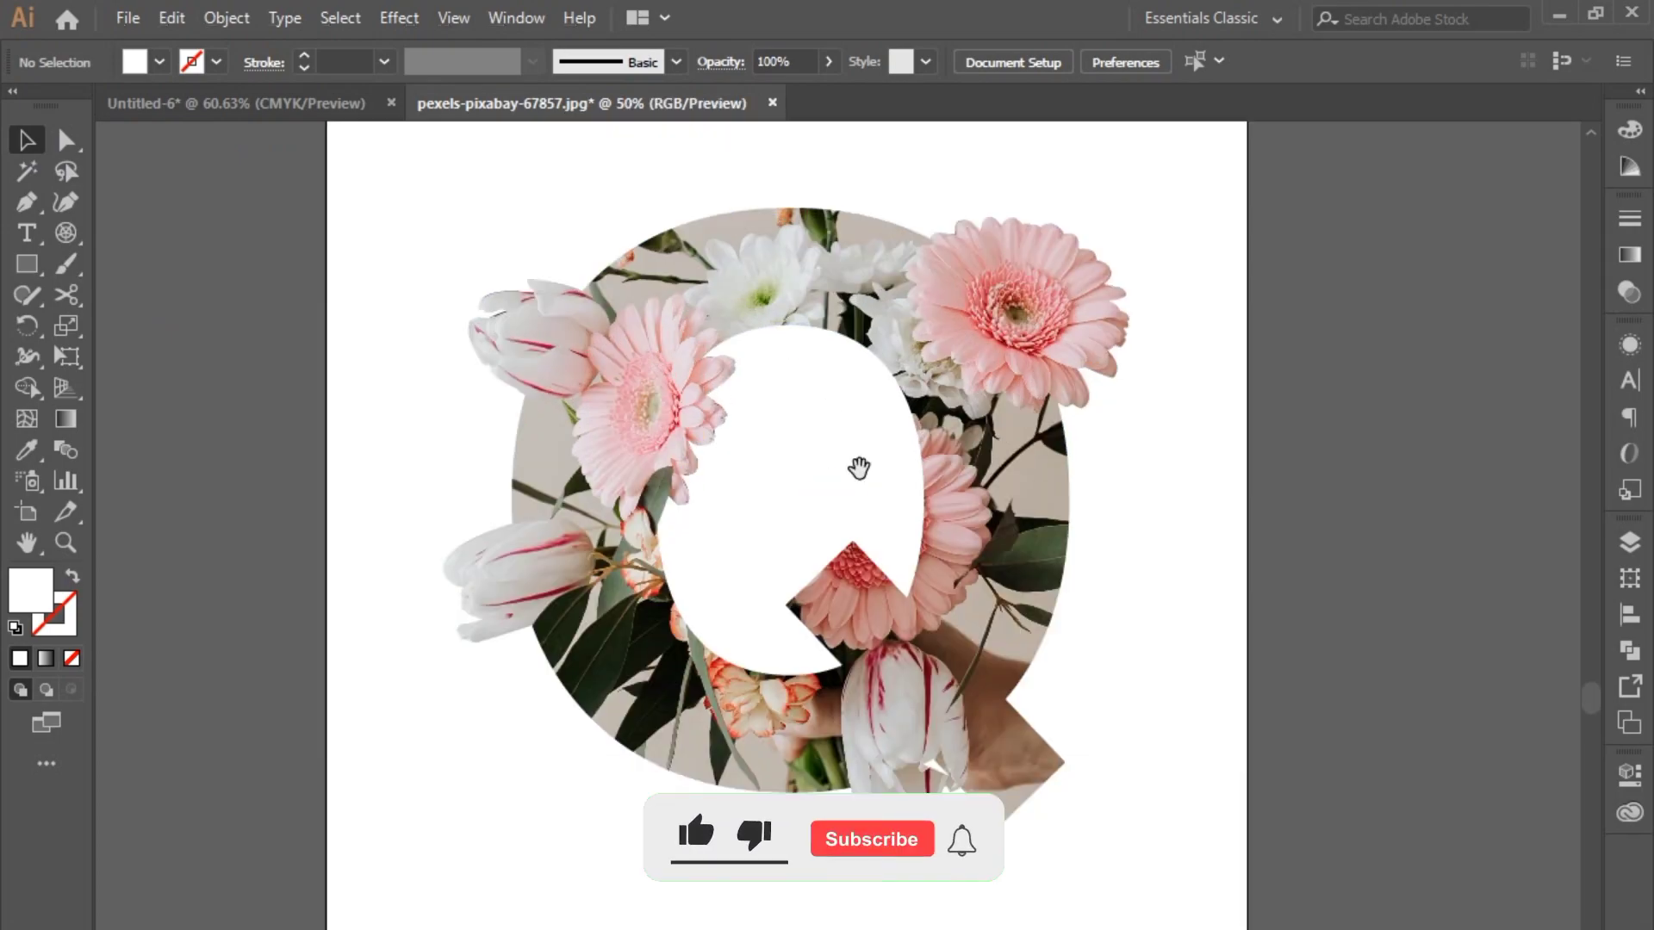
pyautogui.moveTo(860, 482); pyautogui.dragTo(773, 437)
pyautogui.scroll(-1, 765, 410)
pyautogui.click(758, 278)
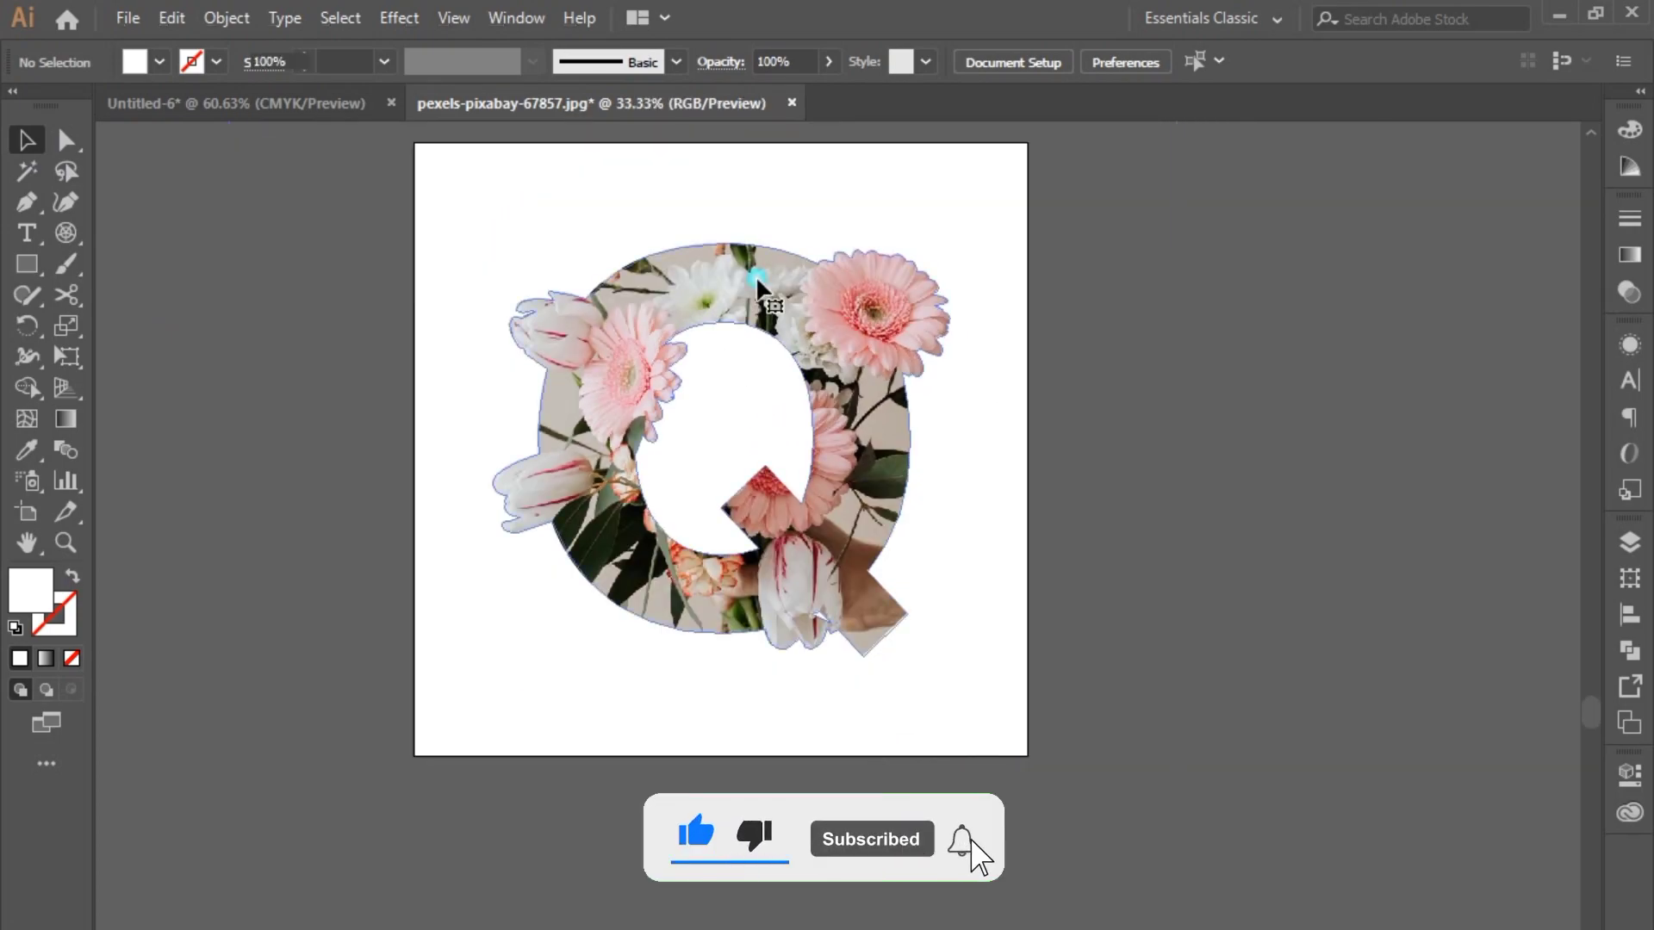
pyautogui.click(401, 15)
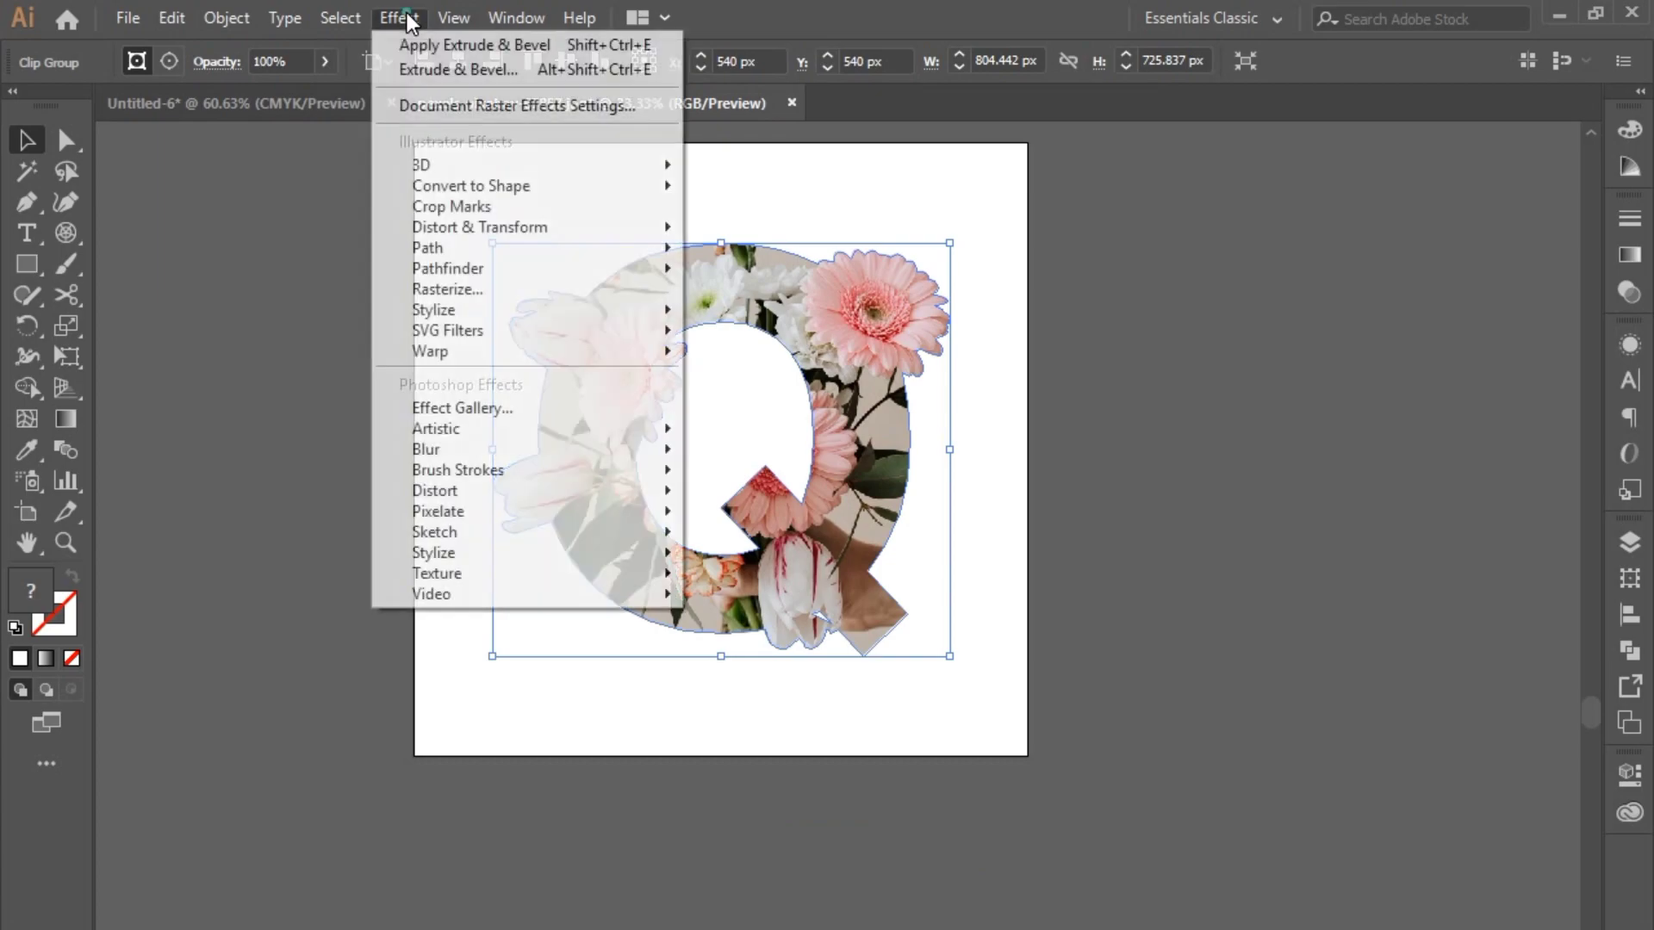
pyautogui.moveTo(458, 308)
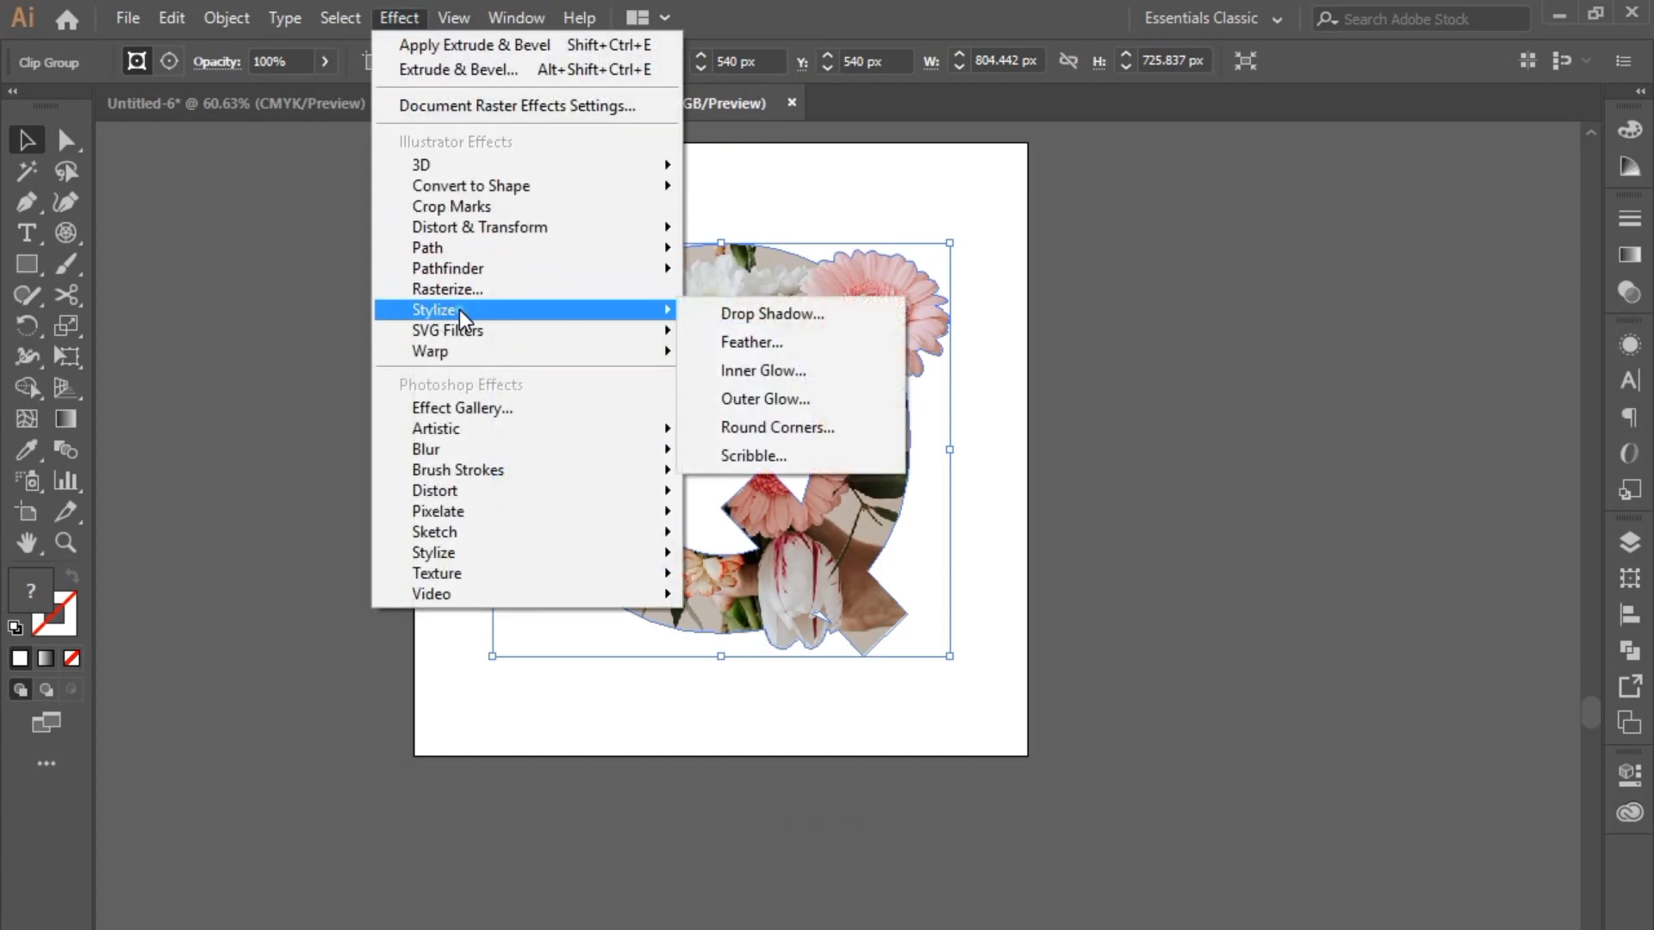
pyautogui.click(871, 324)
pyautogui.moveTo(443, 637); pyautogui.dragTo(417, 237)
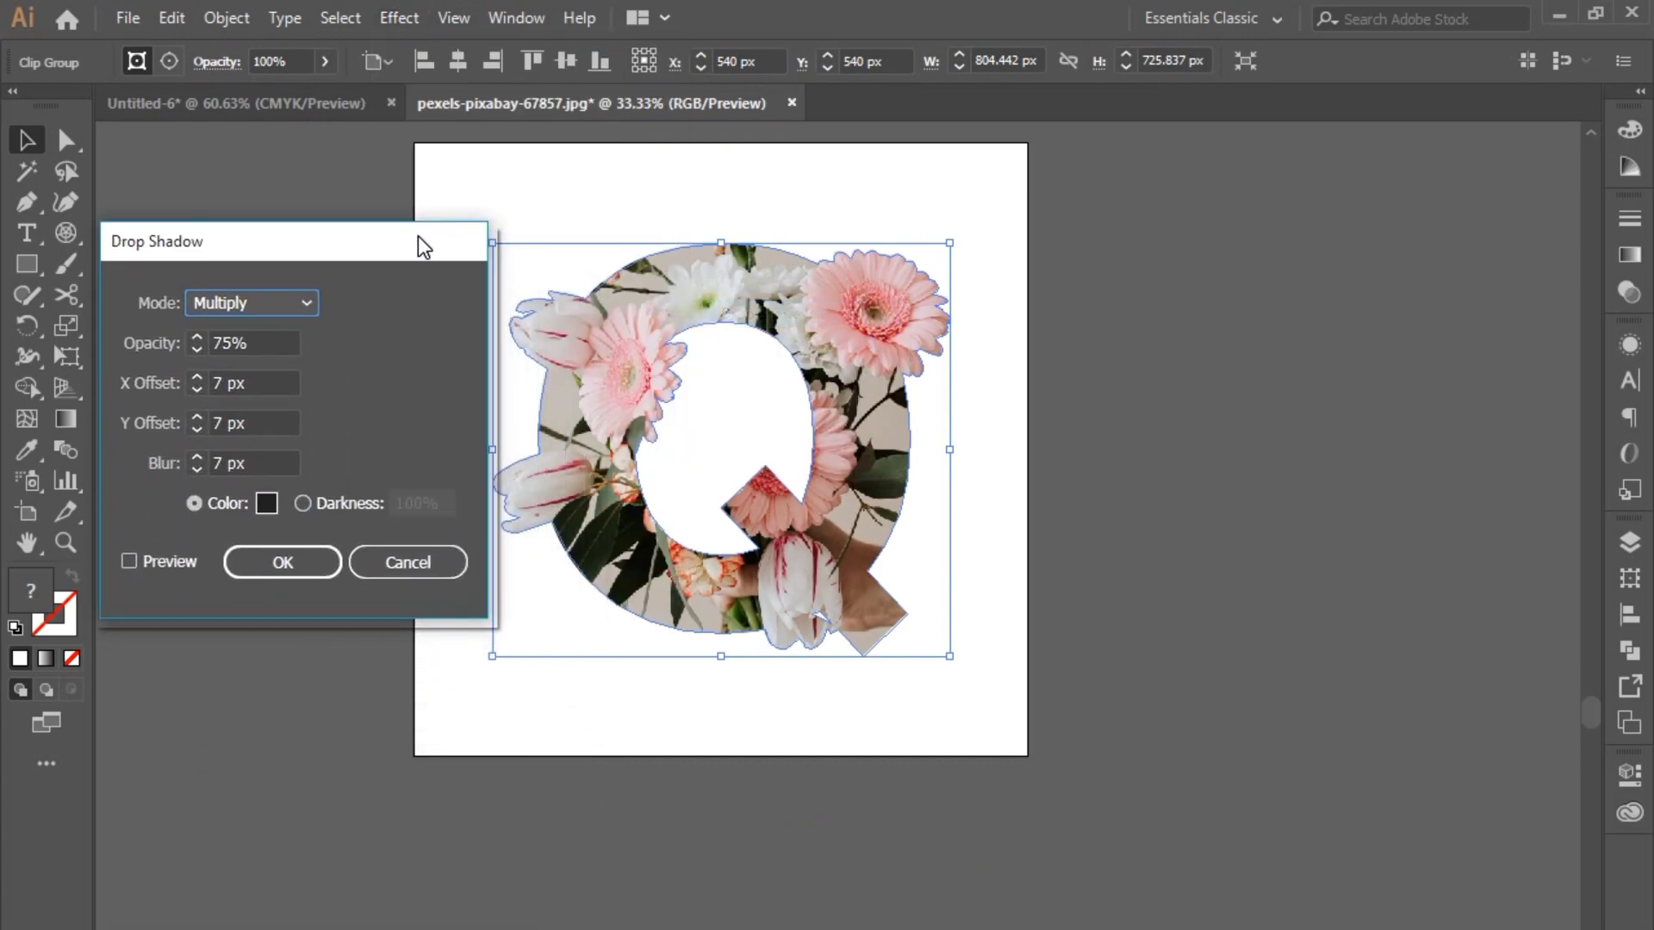
pyautogui.click(158, 562)
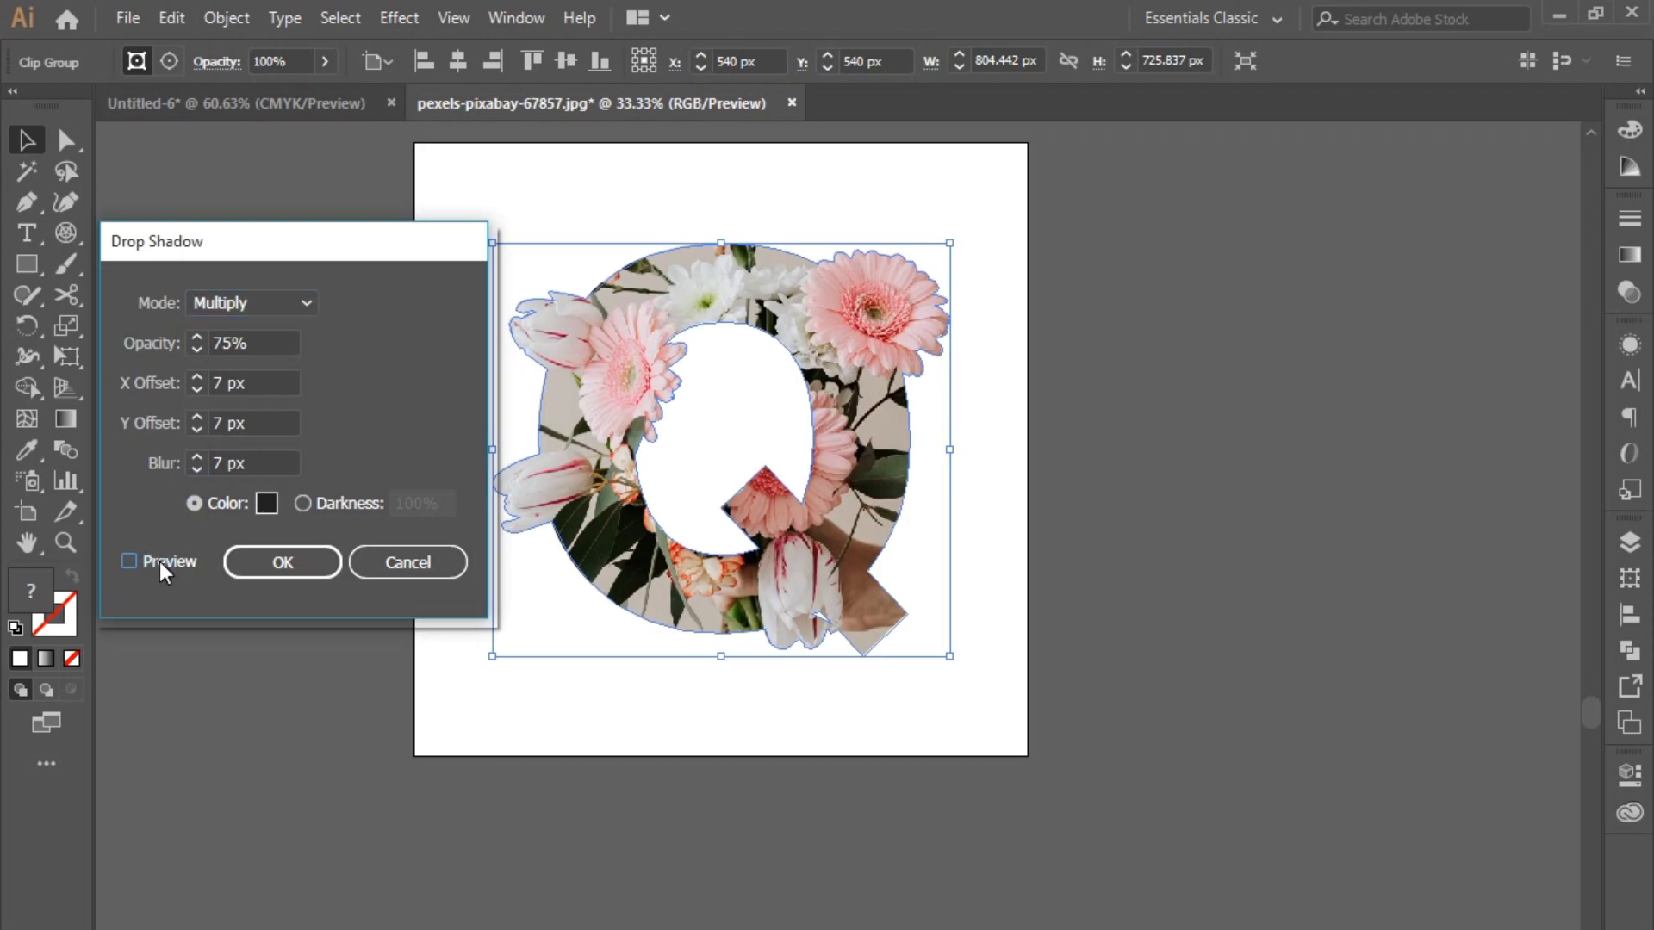
pyautogui.click(144, 565)
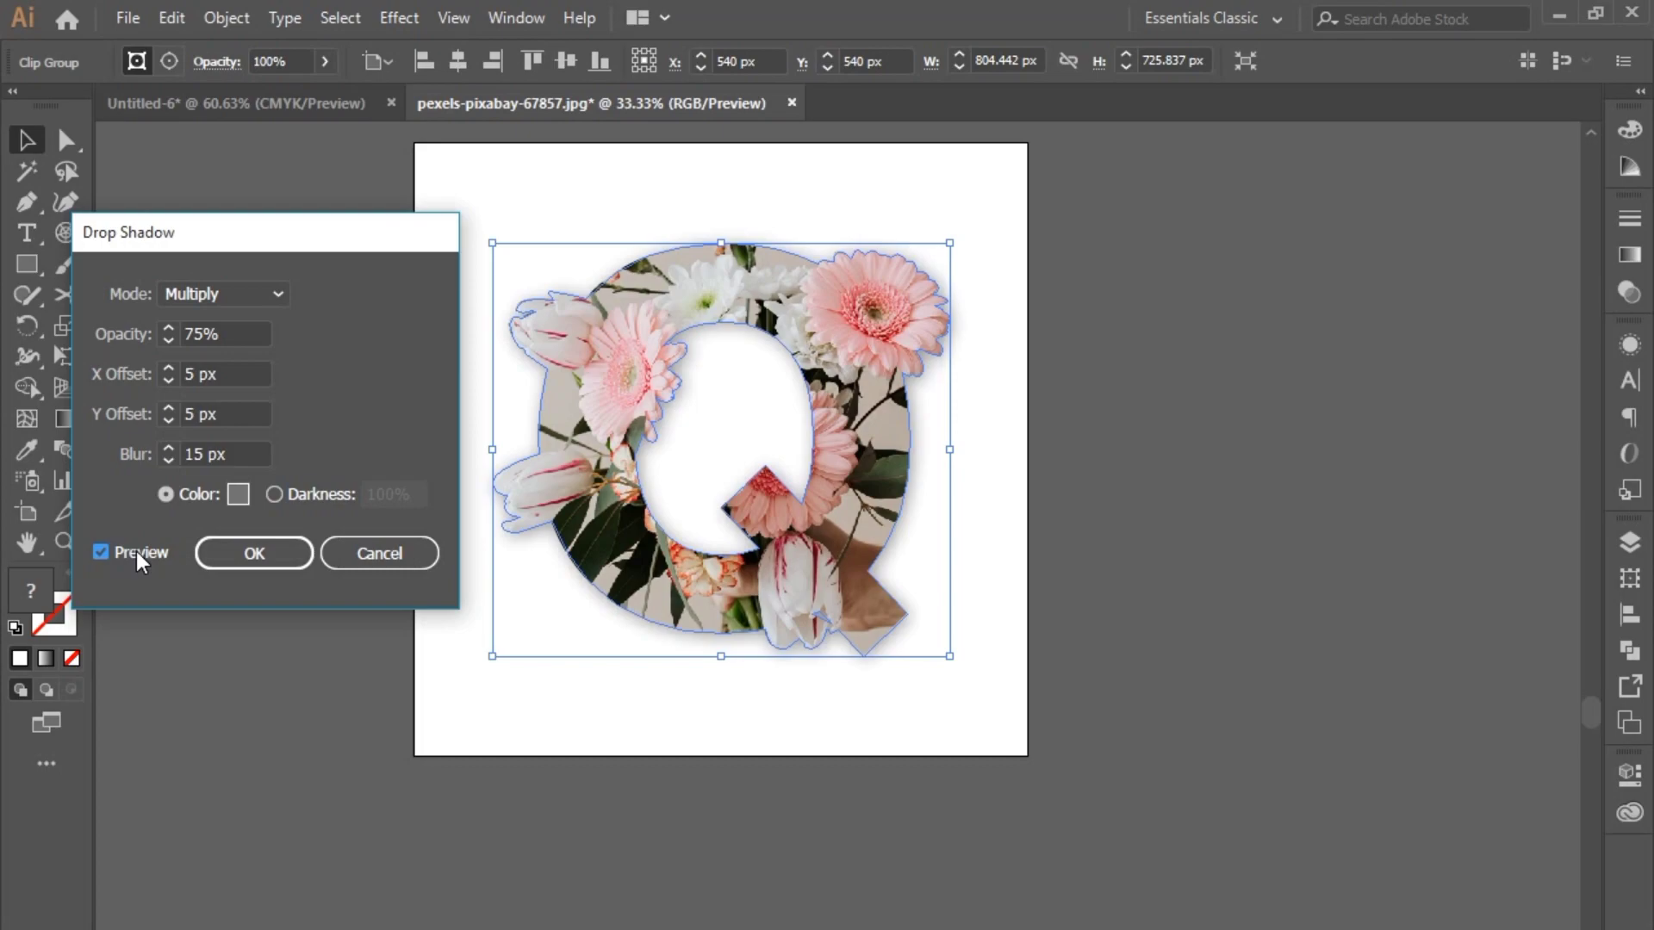
pyautogui.click(224, 552)
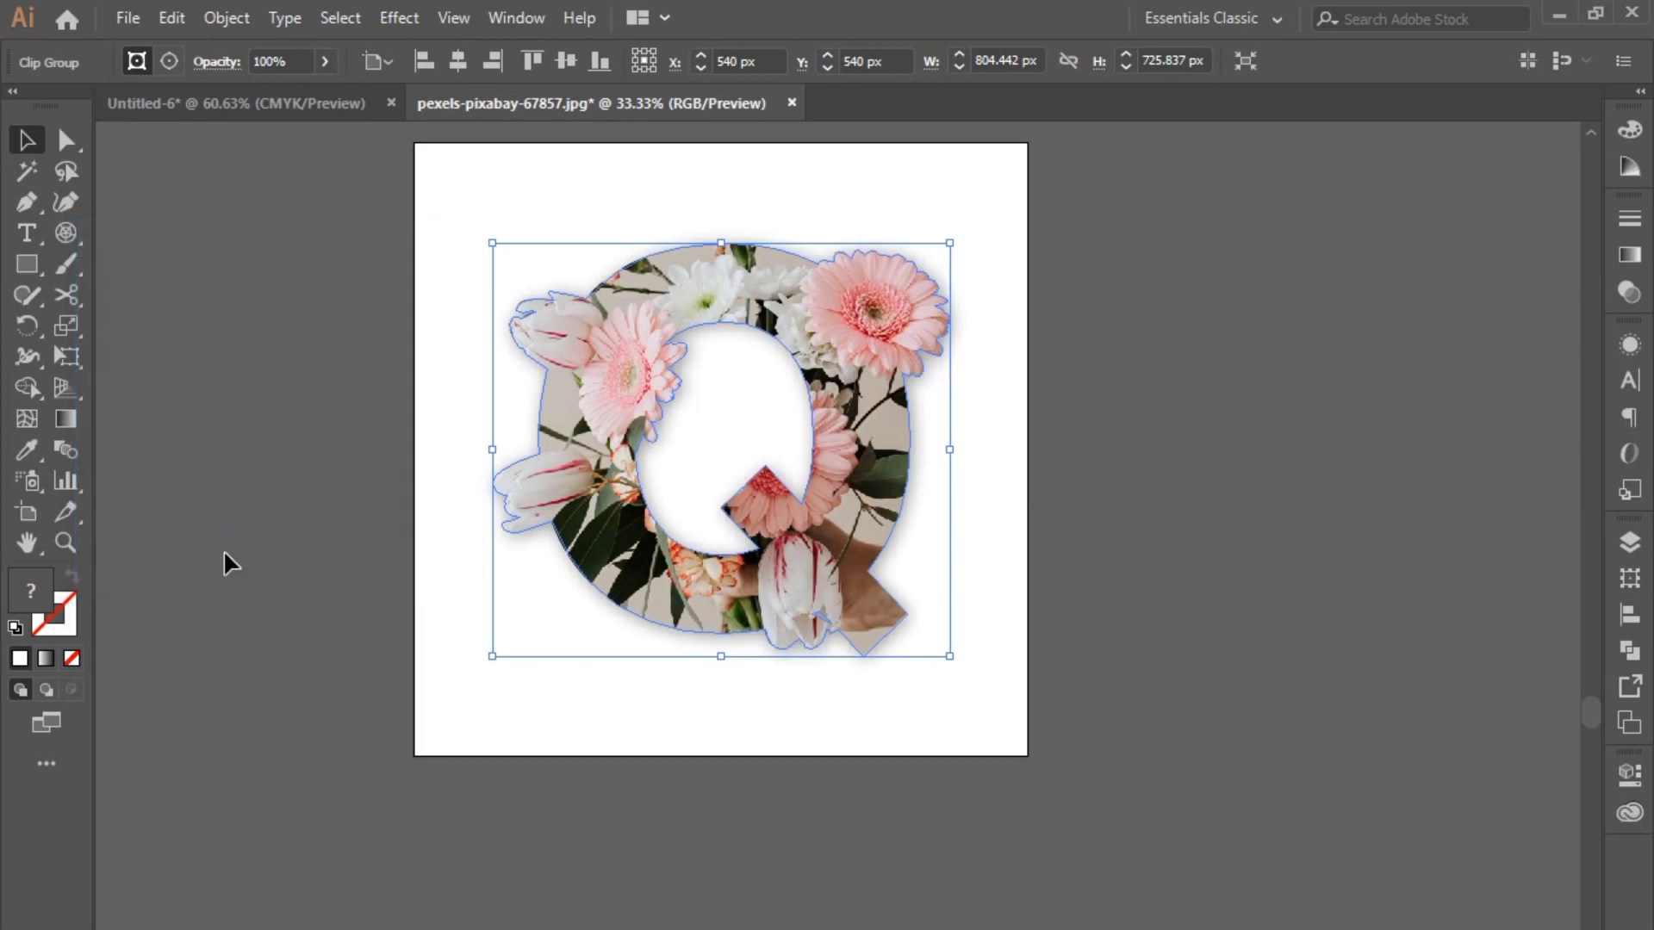
# Draw a white rectangle without stroke that covers the whole artboard
pyautogui.scroll(-1, 339, 463)
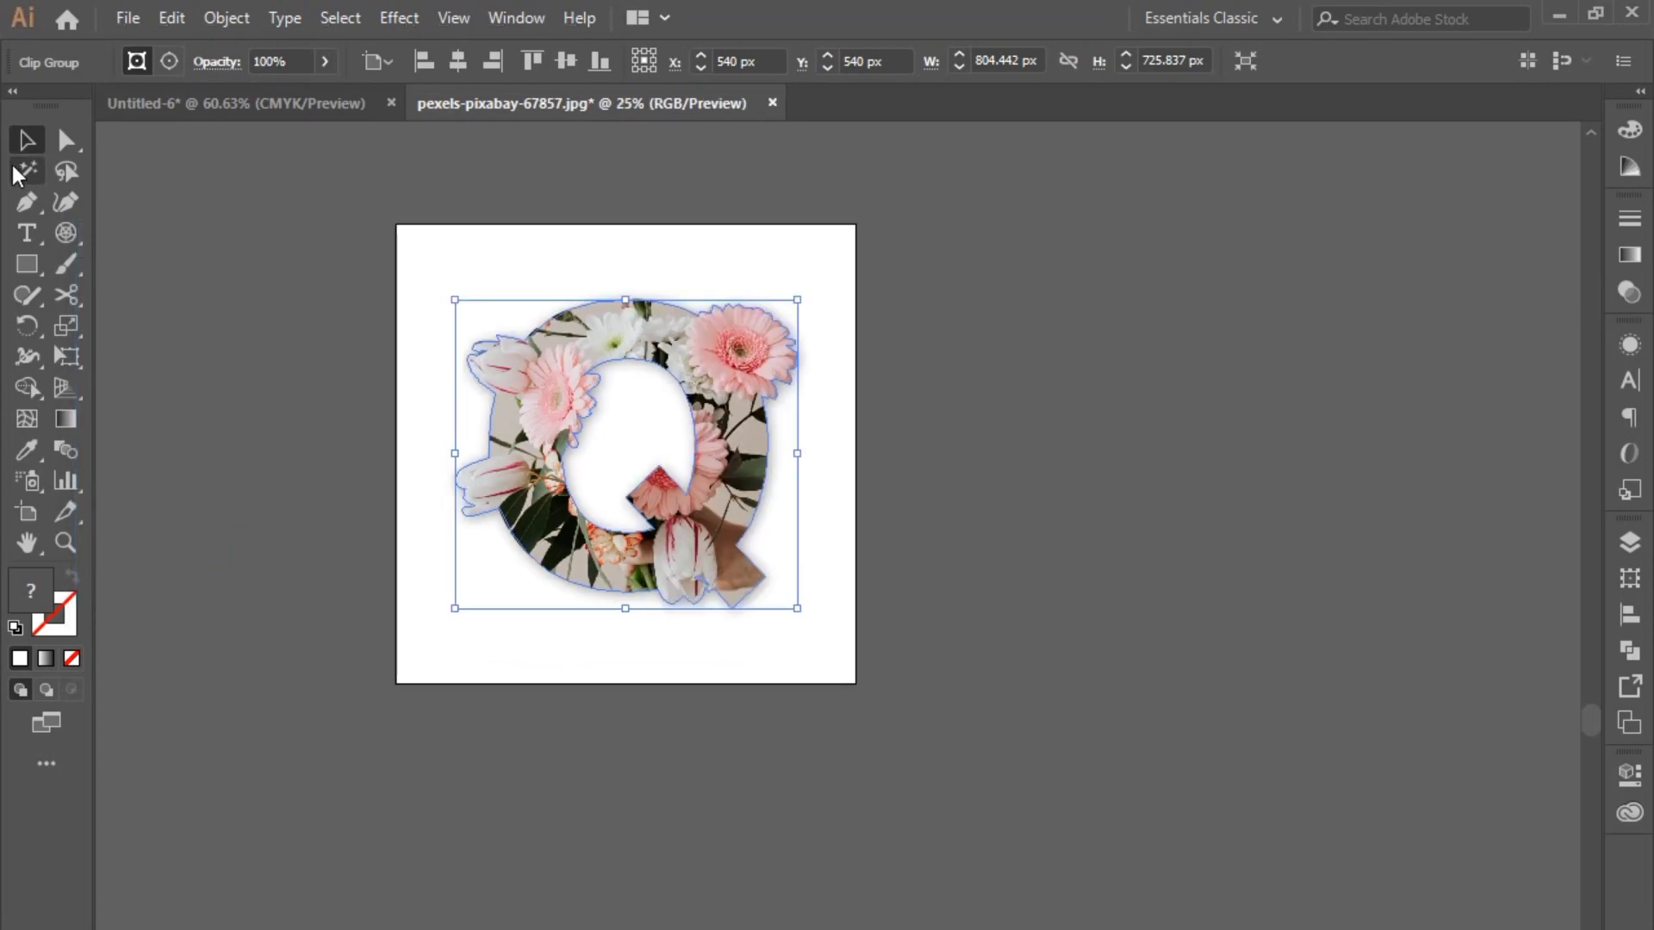
pyautogui.click(359, 336)
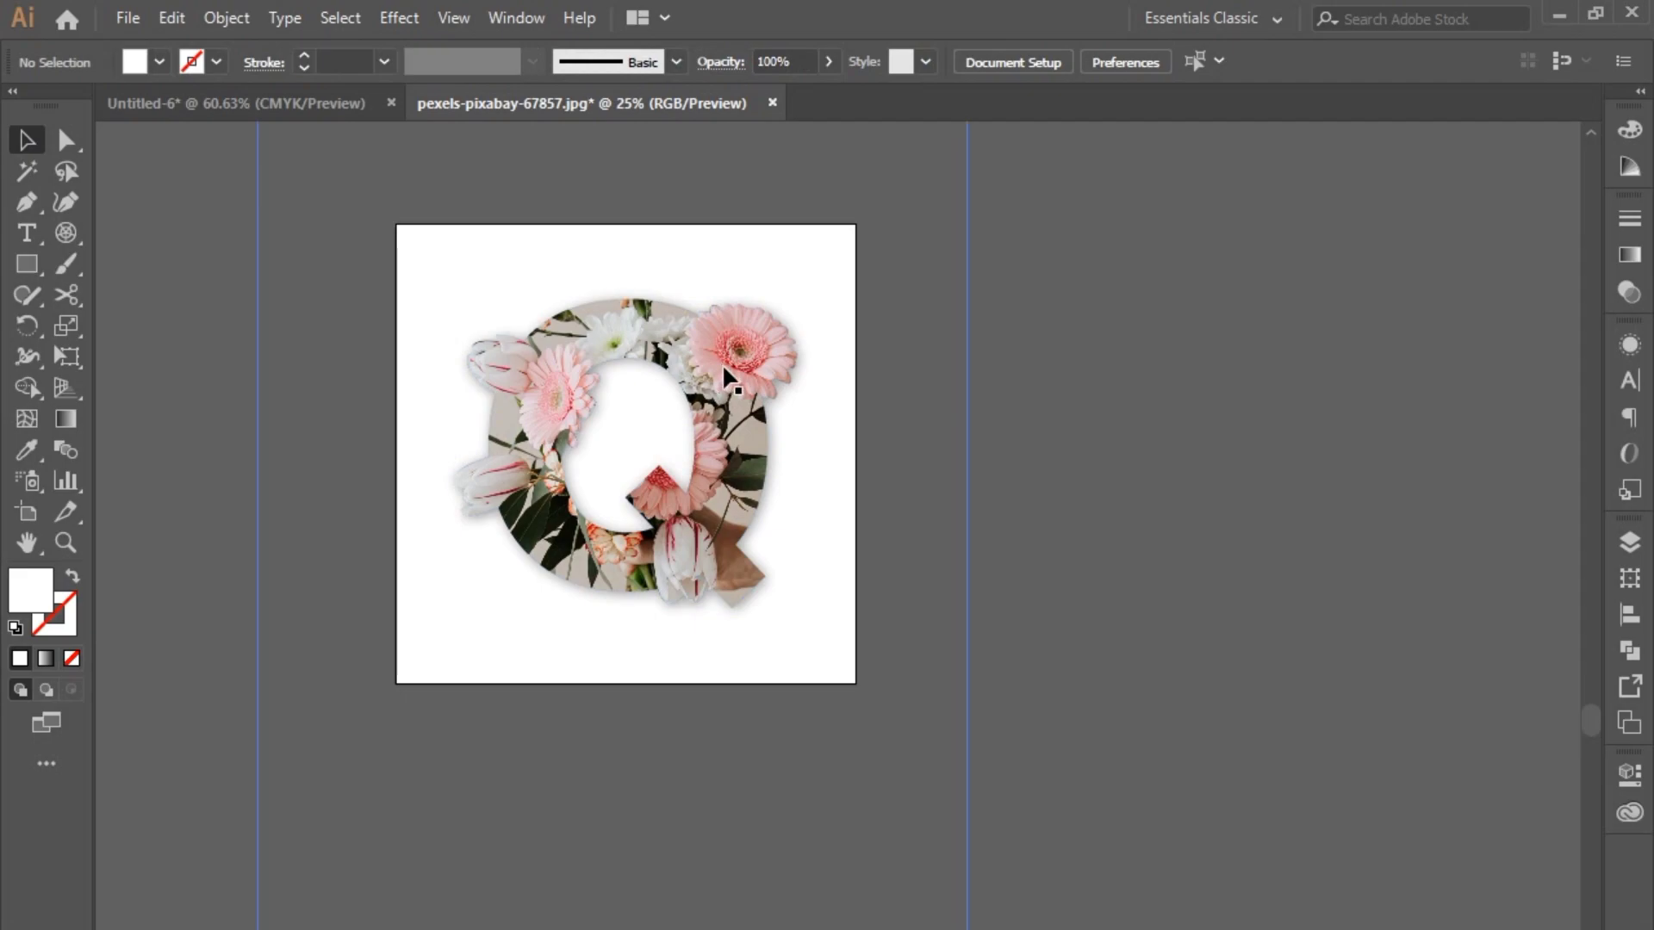
pyautogui.click(722, 363)
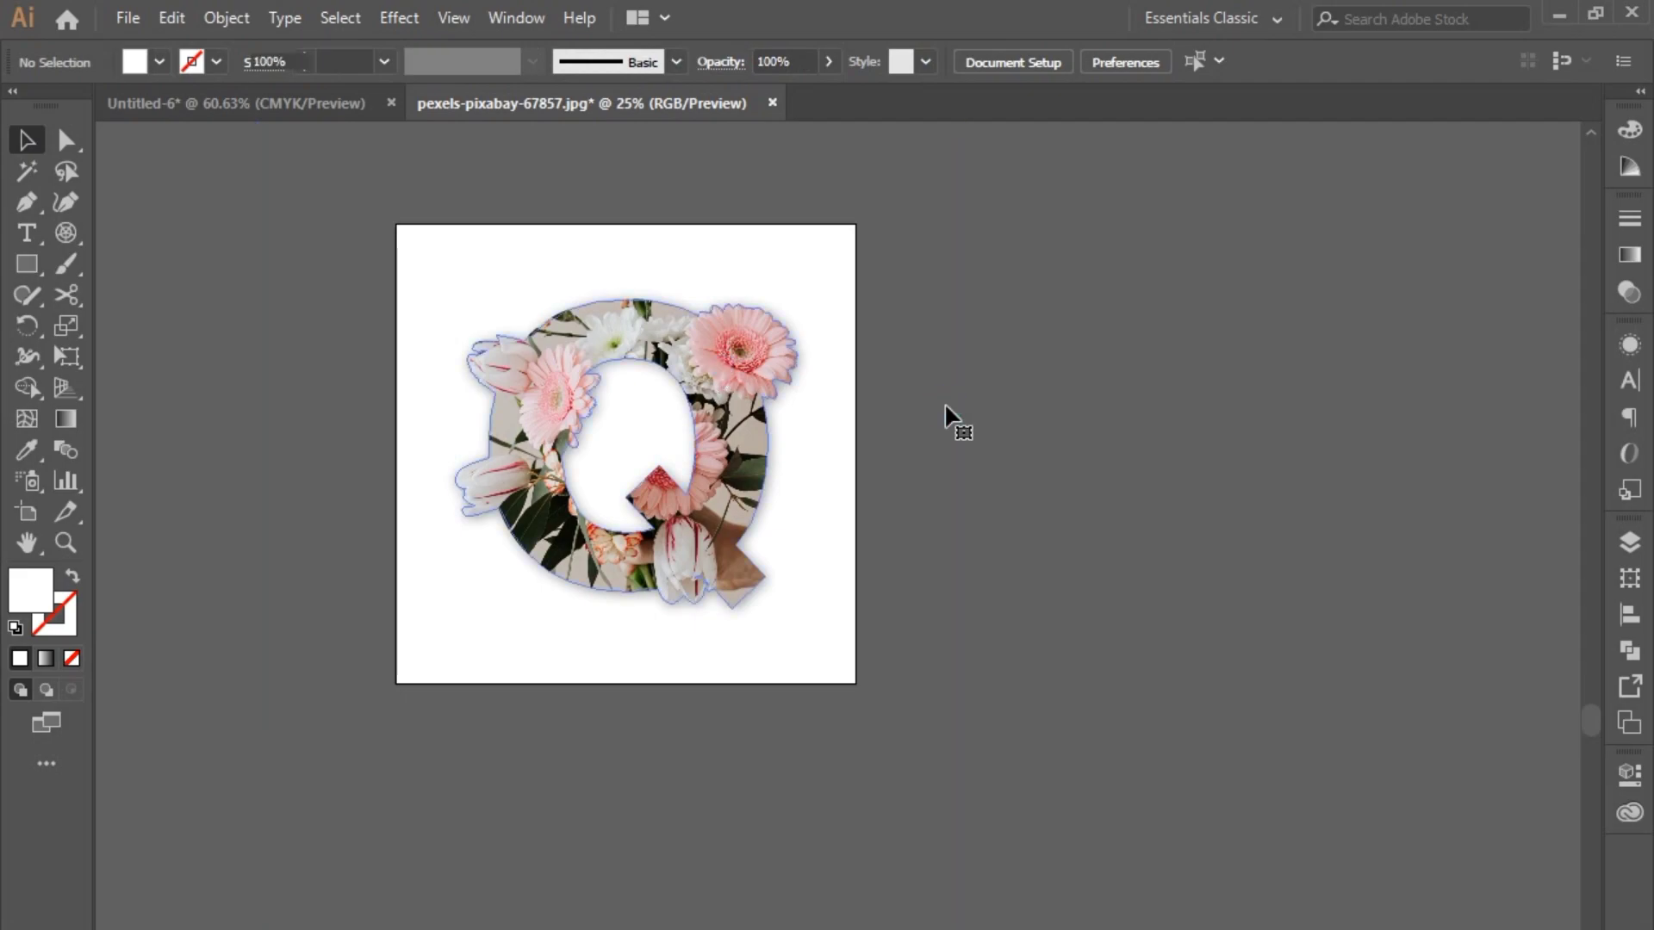
pyautogui.click(526, 267)
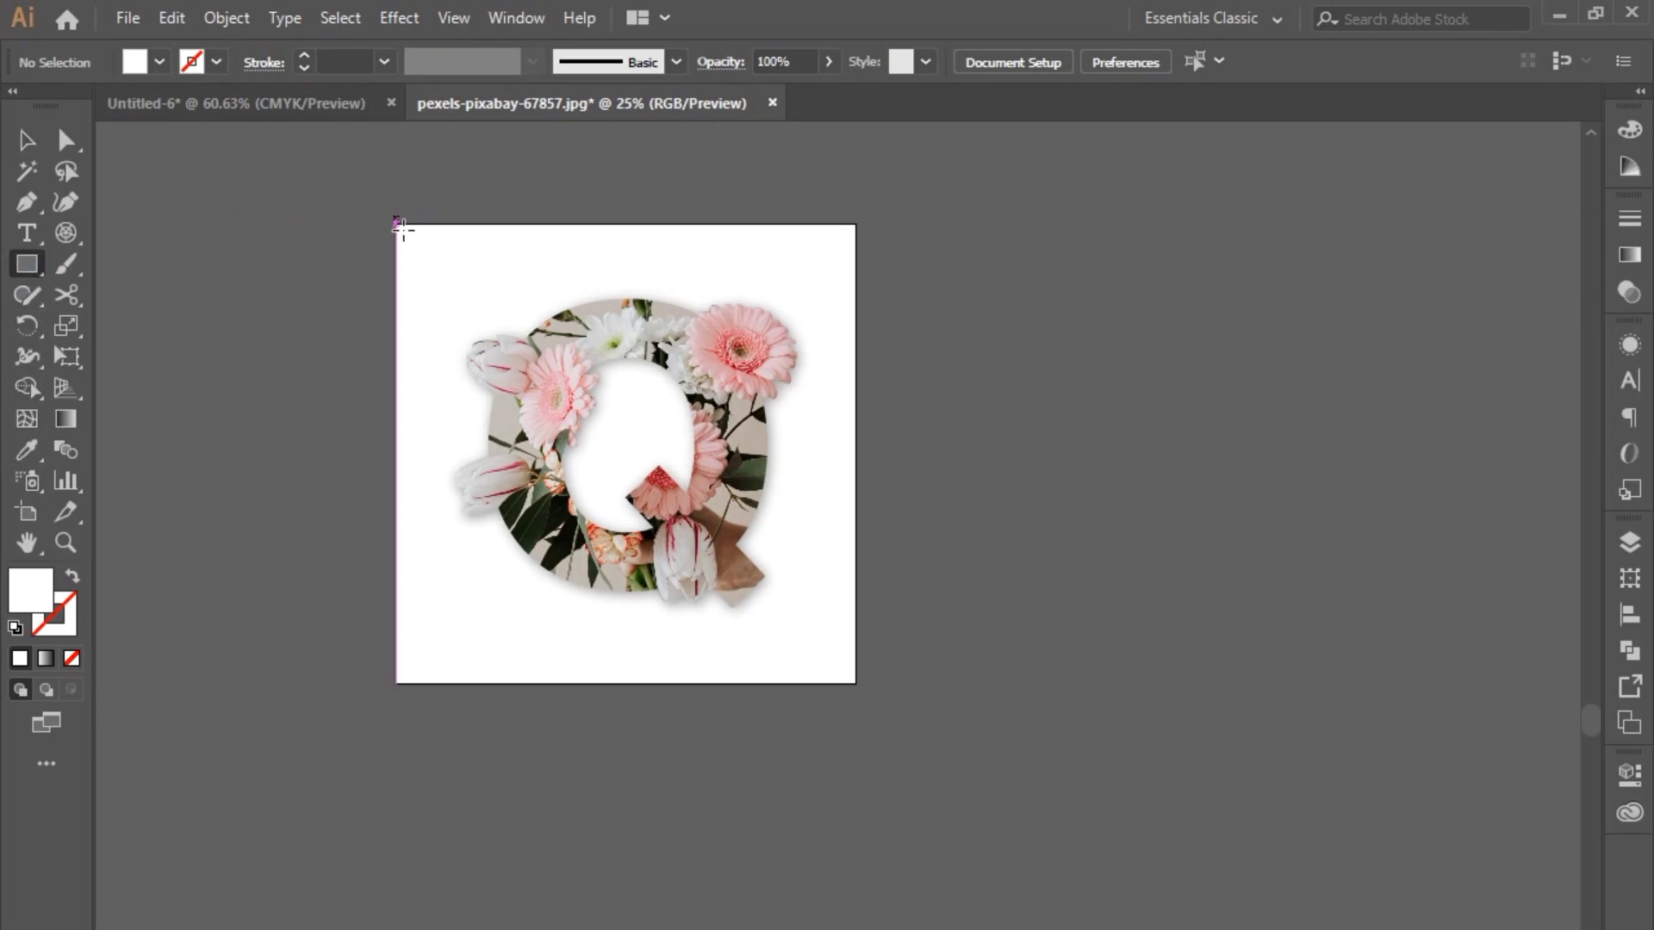
pyautogui.moveTo(399, 227); pyautogui.dragTo(856, 682)
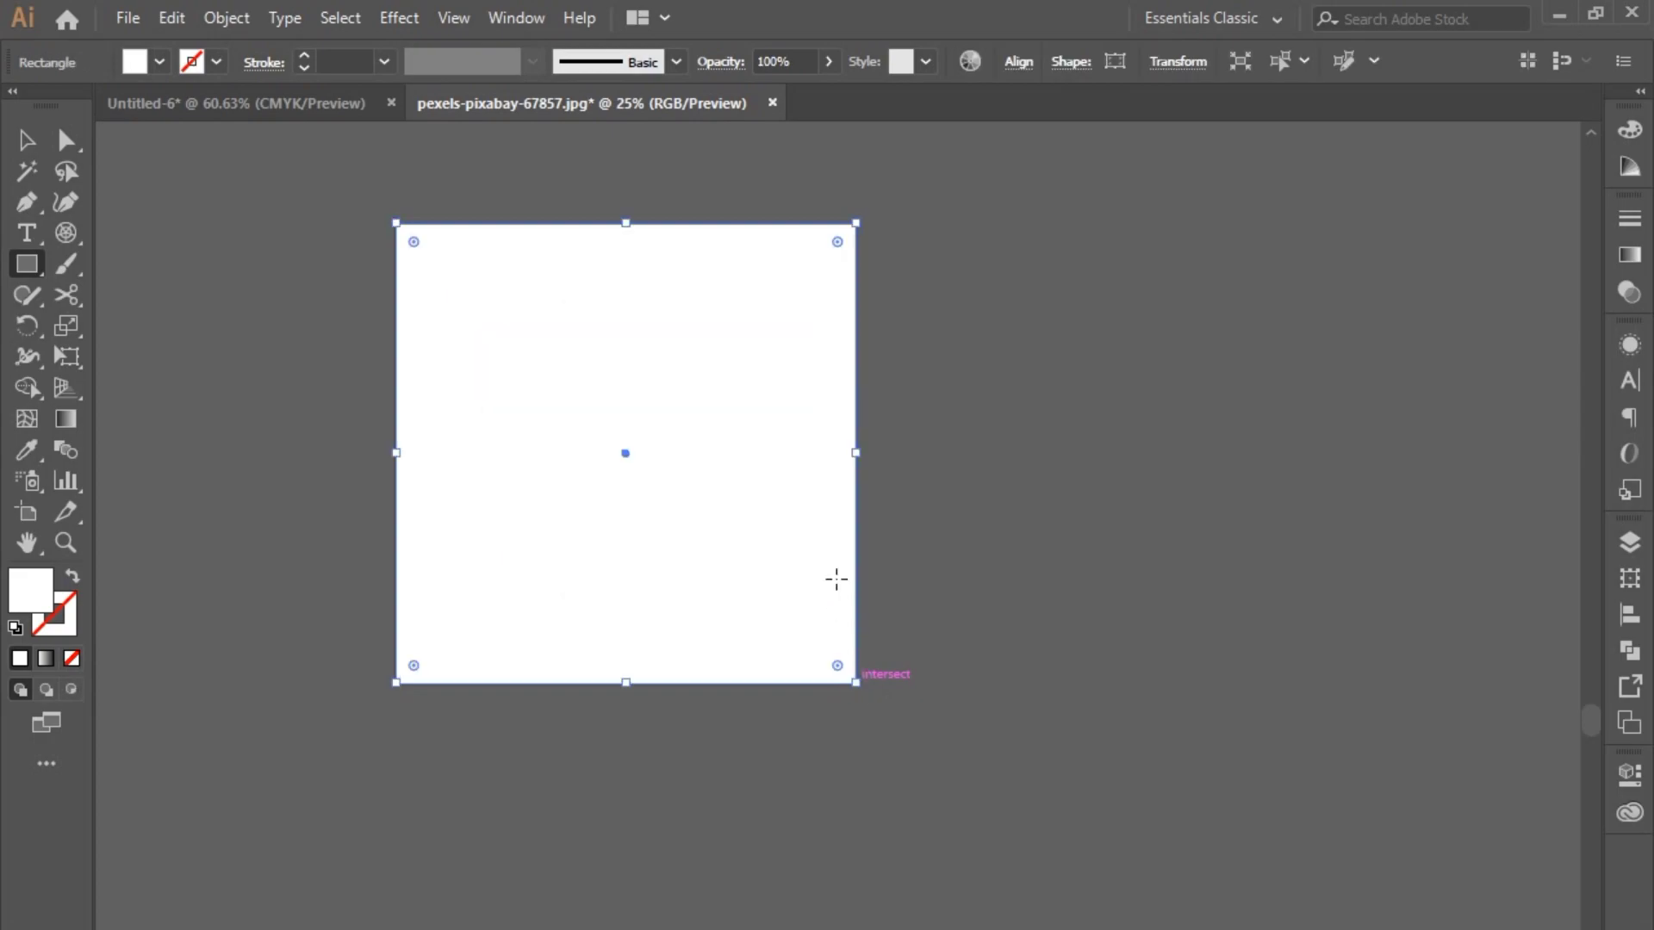
# Send the white rectangle to the back, behind the floral Q
pyautogui.rightClick(615, 278)
pyautogui.moveTo(696, 677)
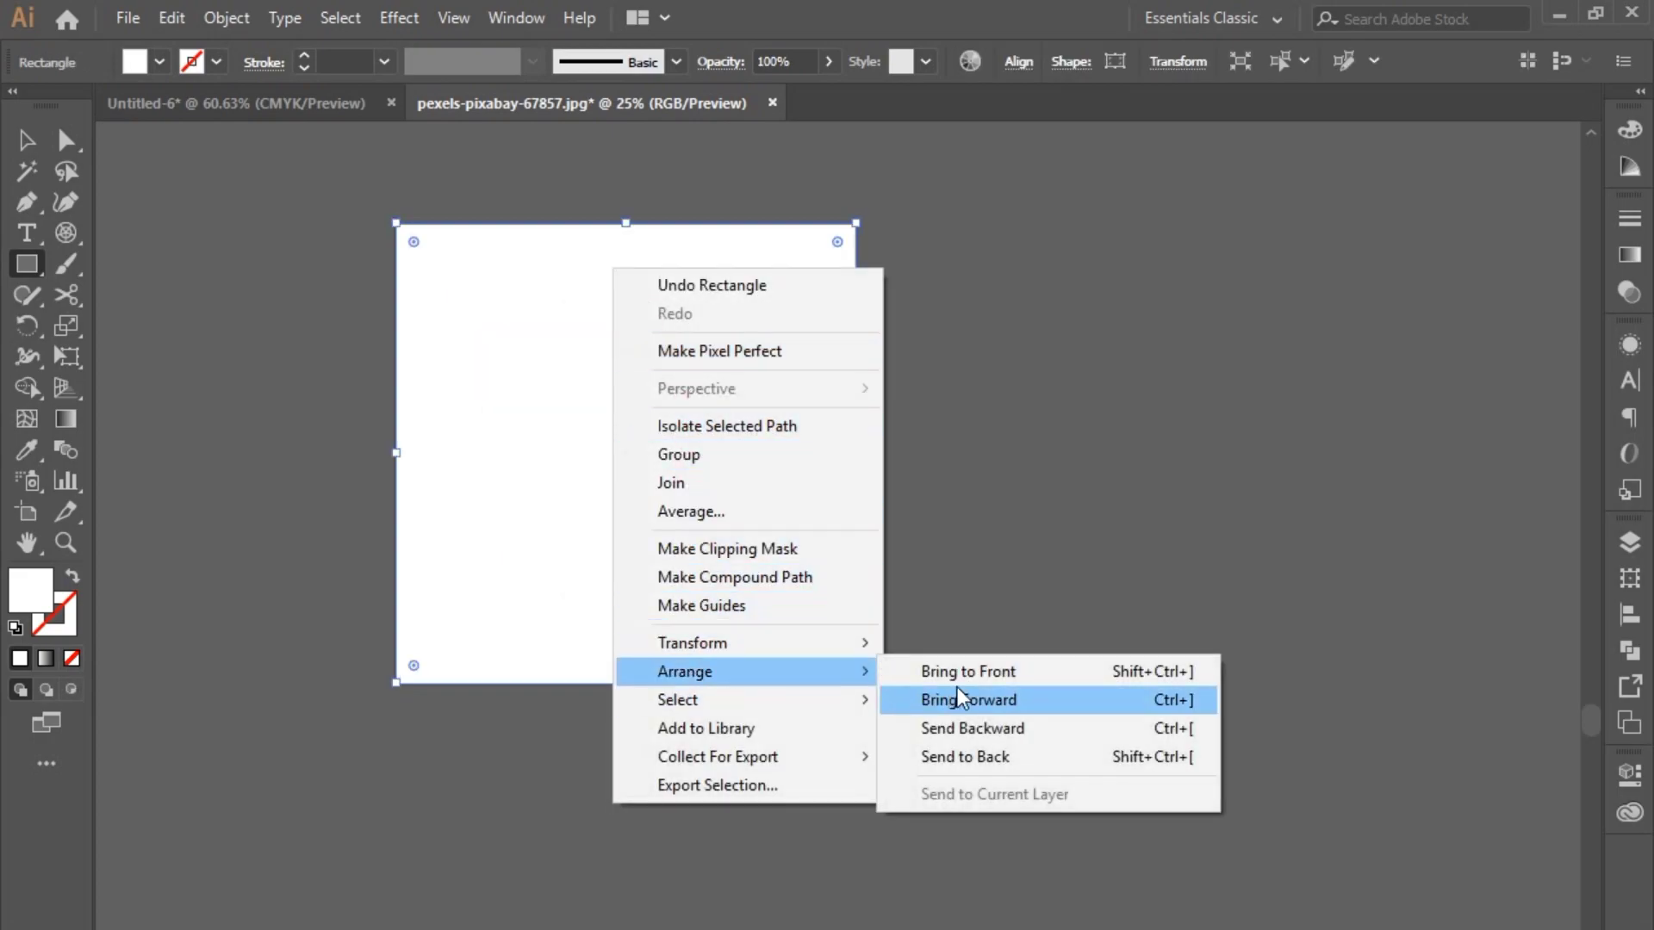
pyautogui.click(963, 760)
pyautogui.click(17, 147)
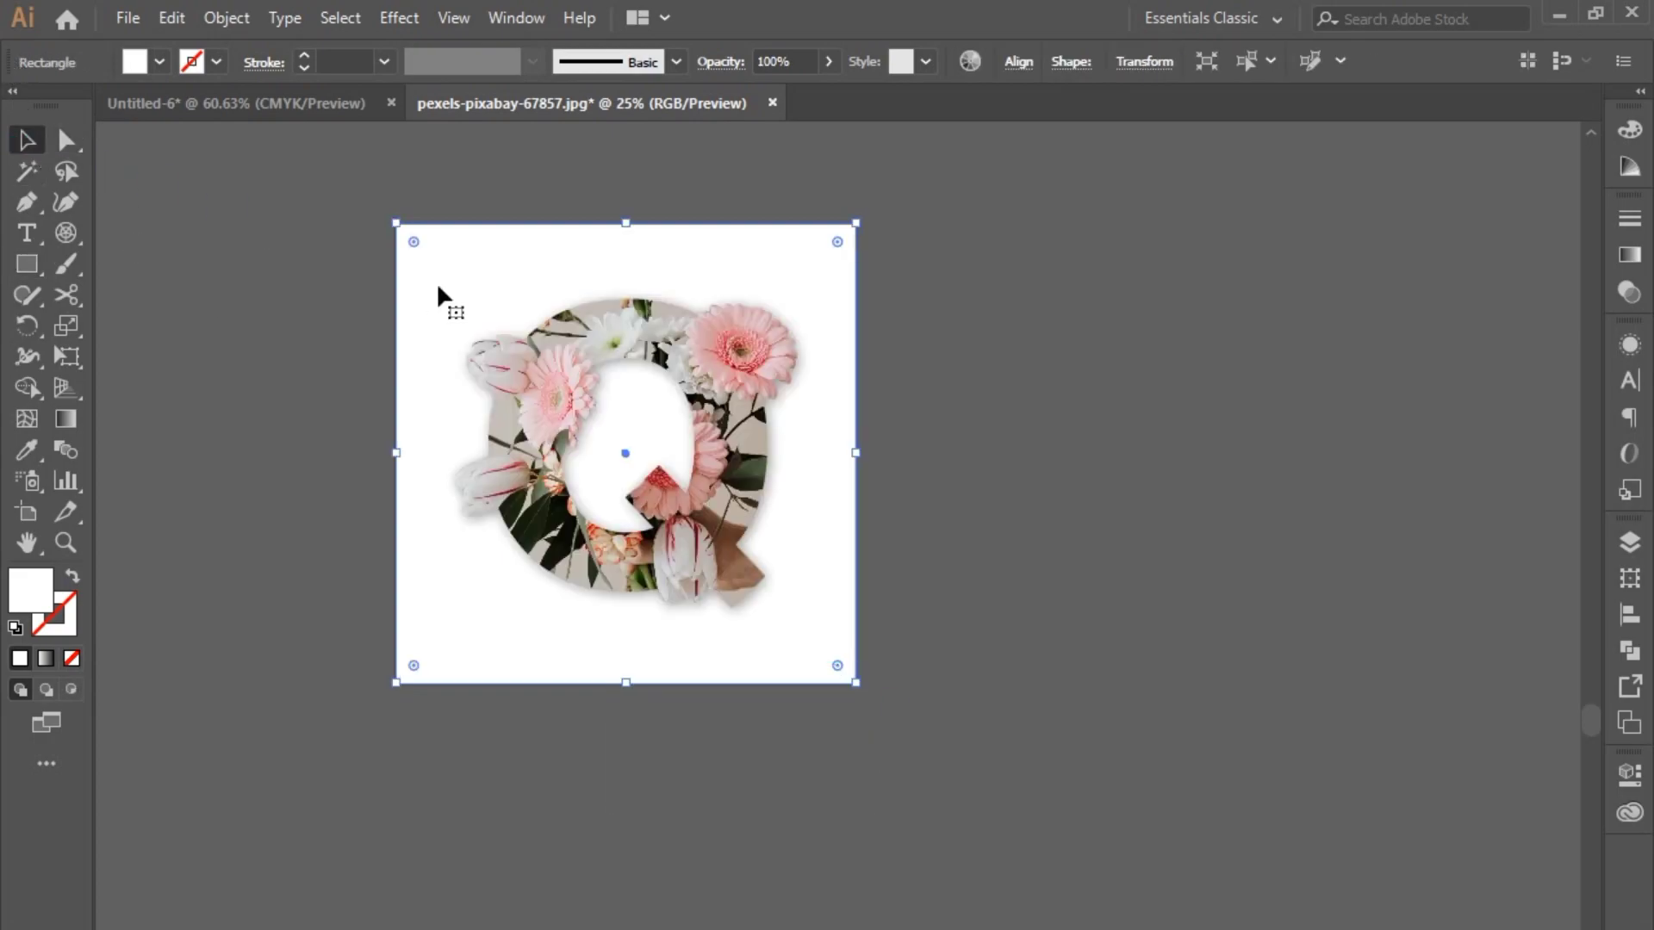
# Fill the background rectangle with a pale pink sampled from the flowers using the Eyedropper, and deselect everything
pyautogui.click(24, 451)
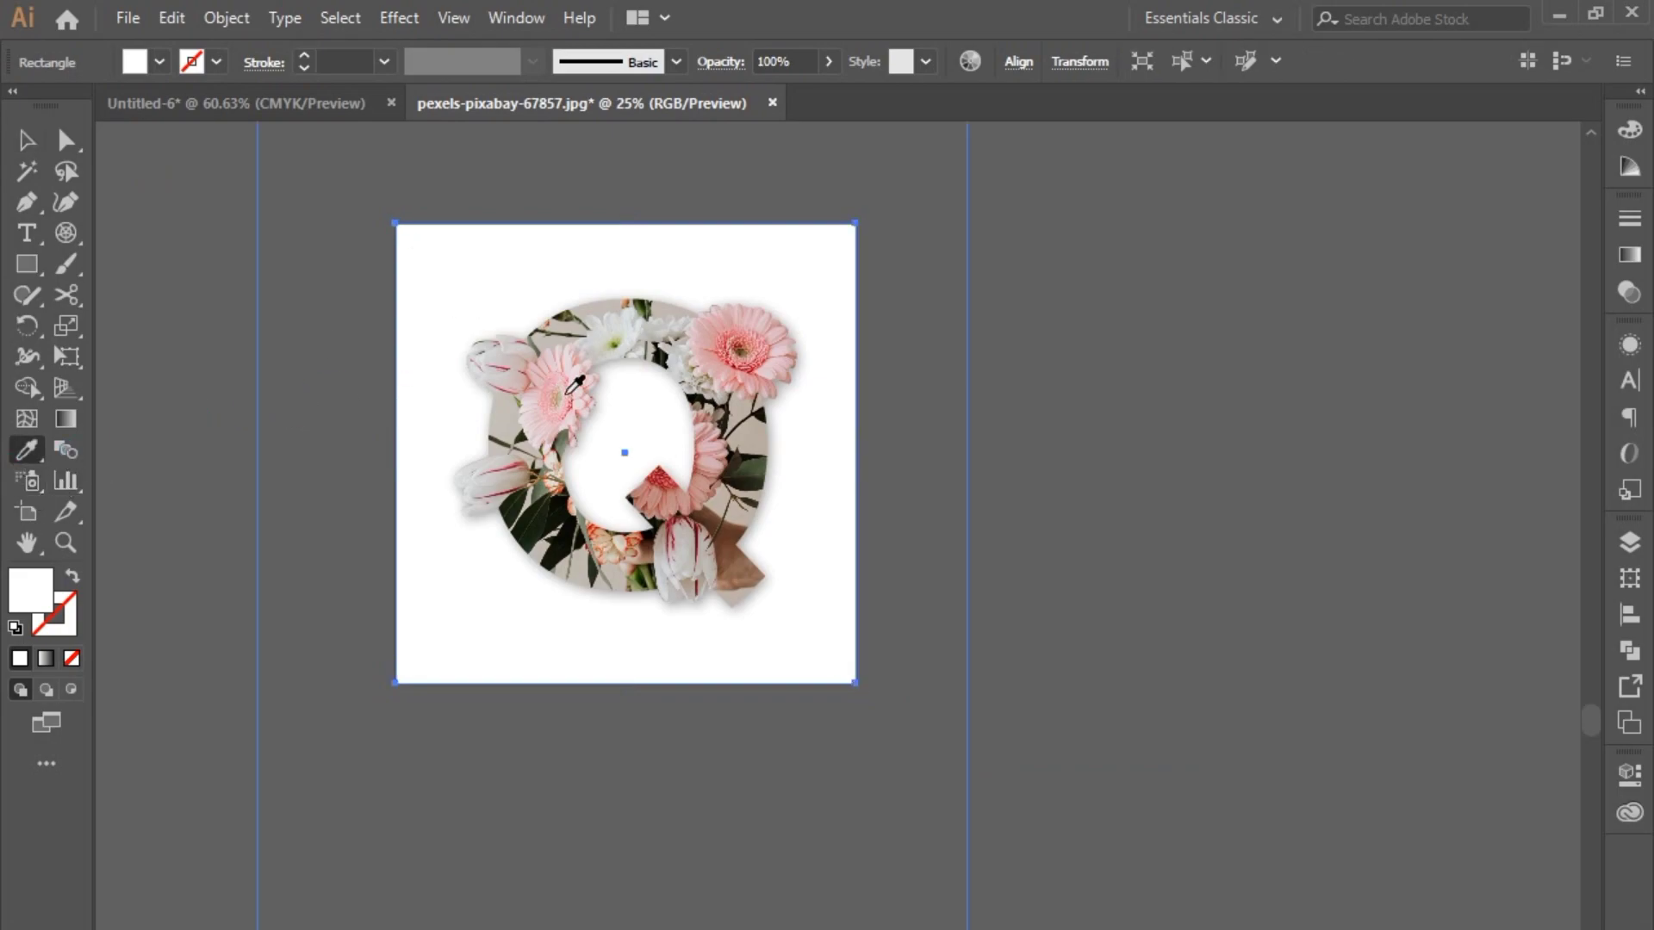
pyautogui.click(775, 334)
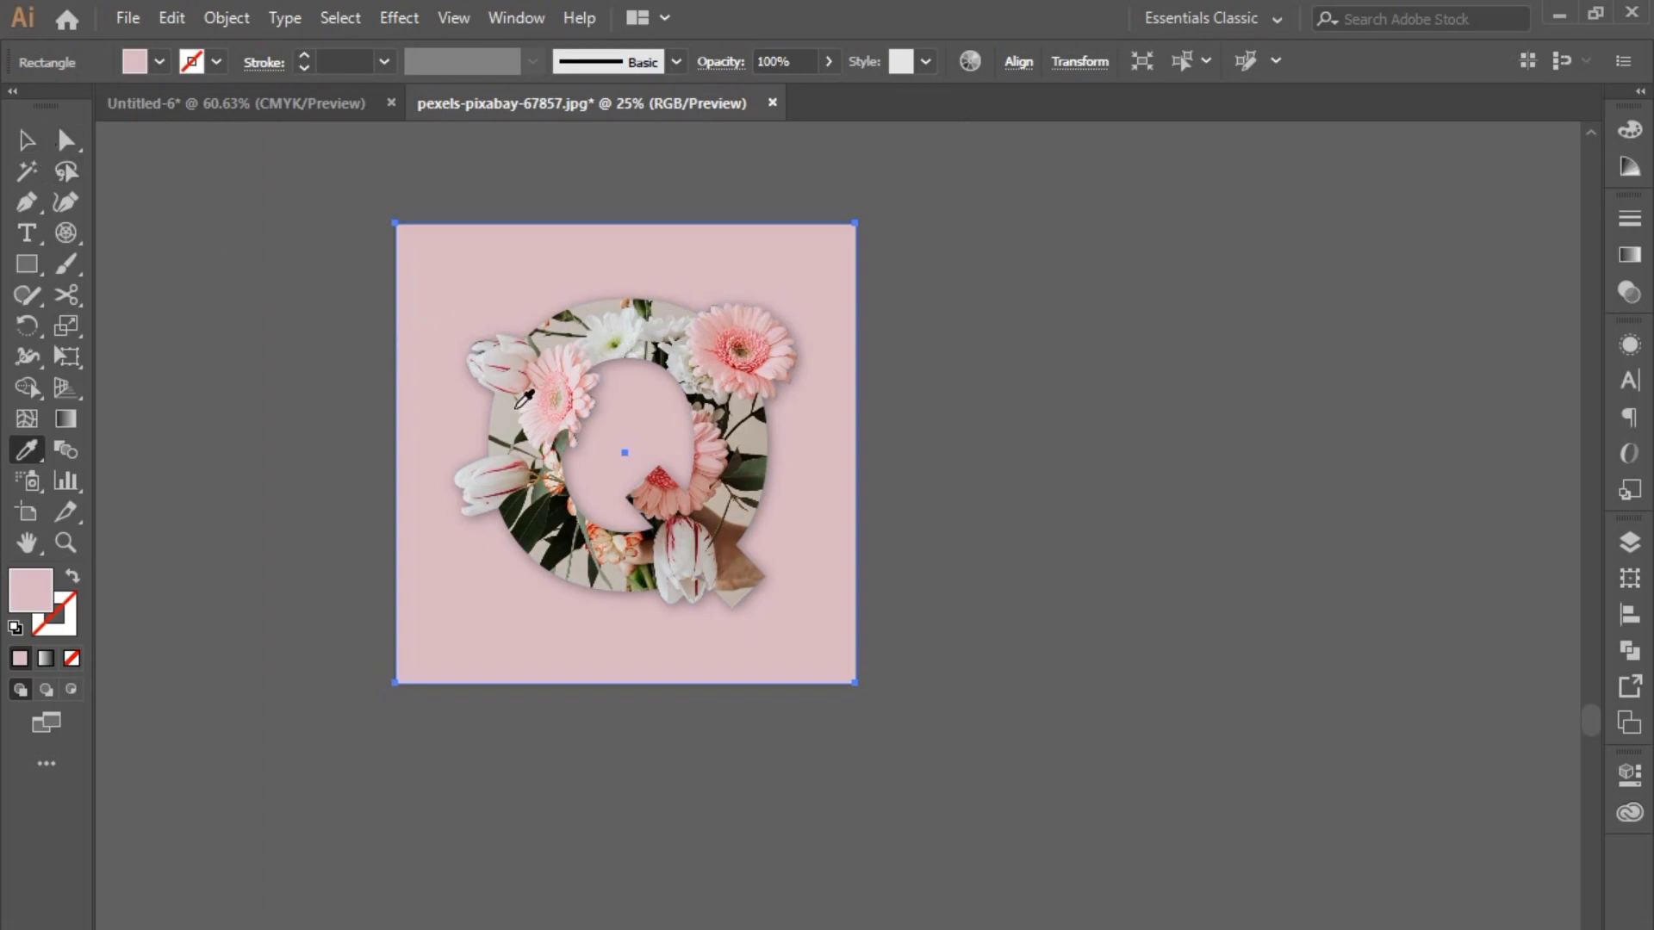
pyautogui.scroll(1, 721, 410)
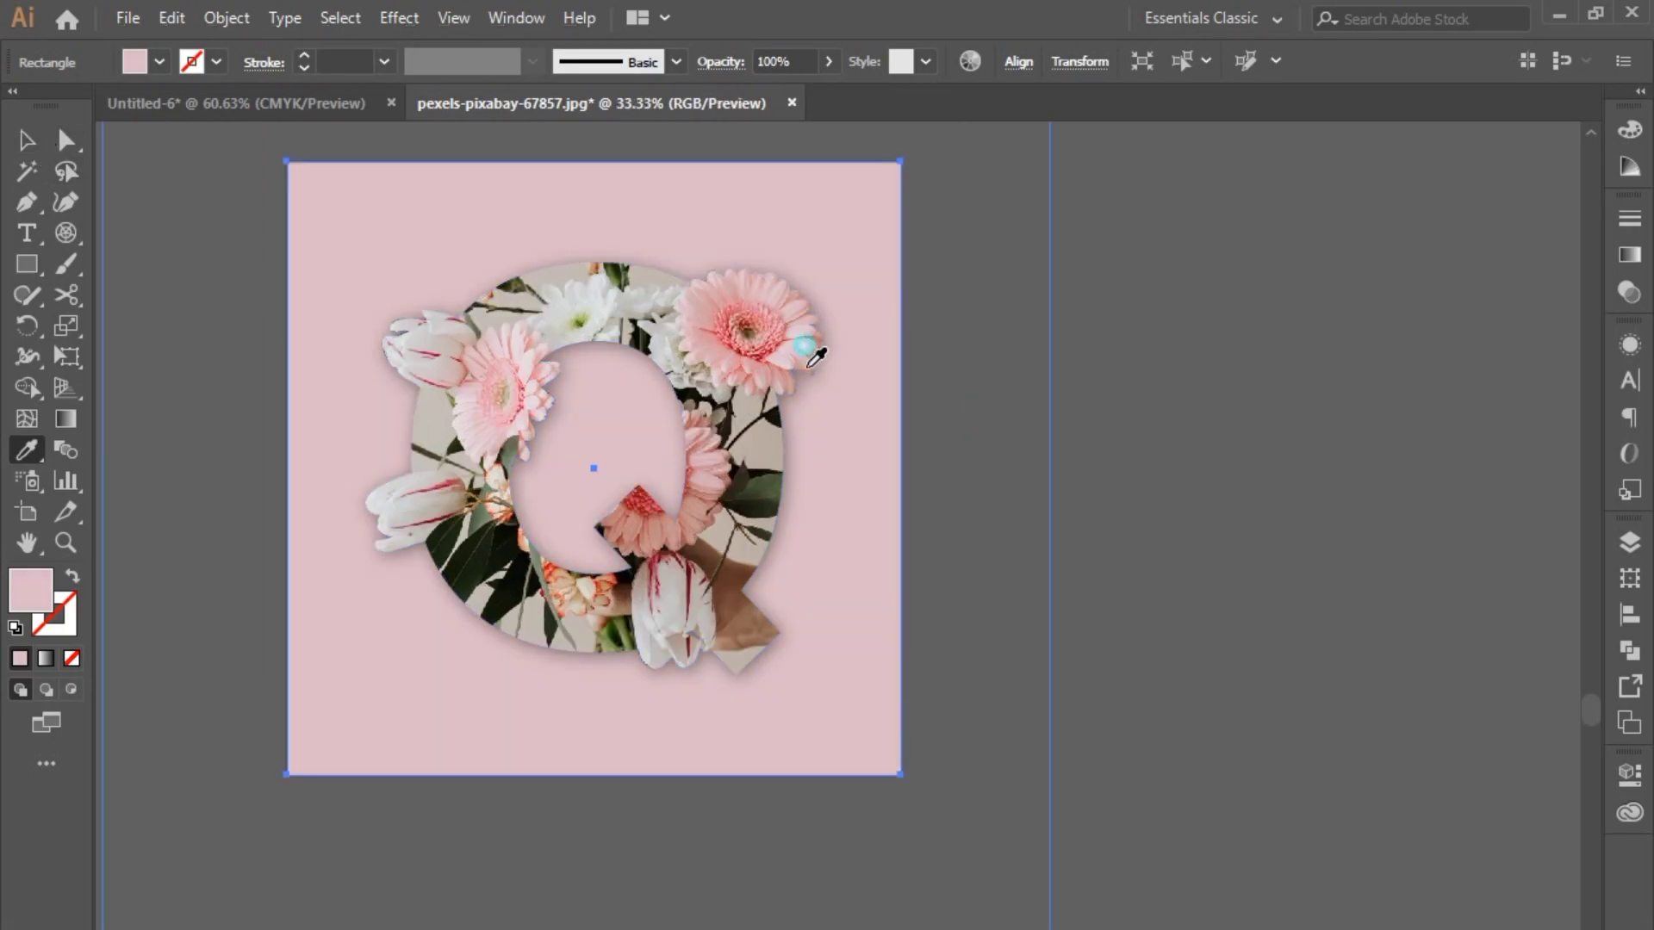
pyautogui.click(504, 463)
pyautogui.click(494, 462)
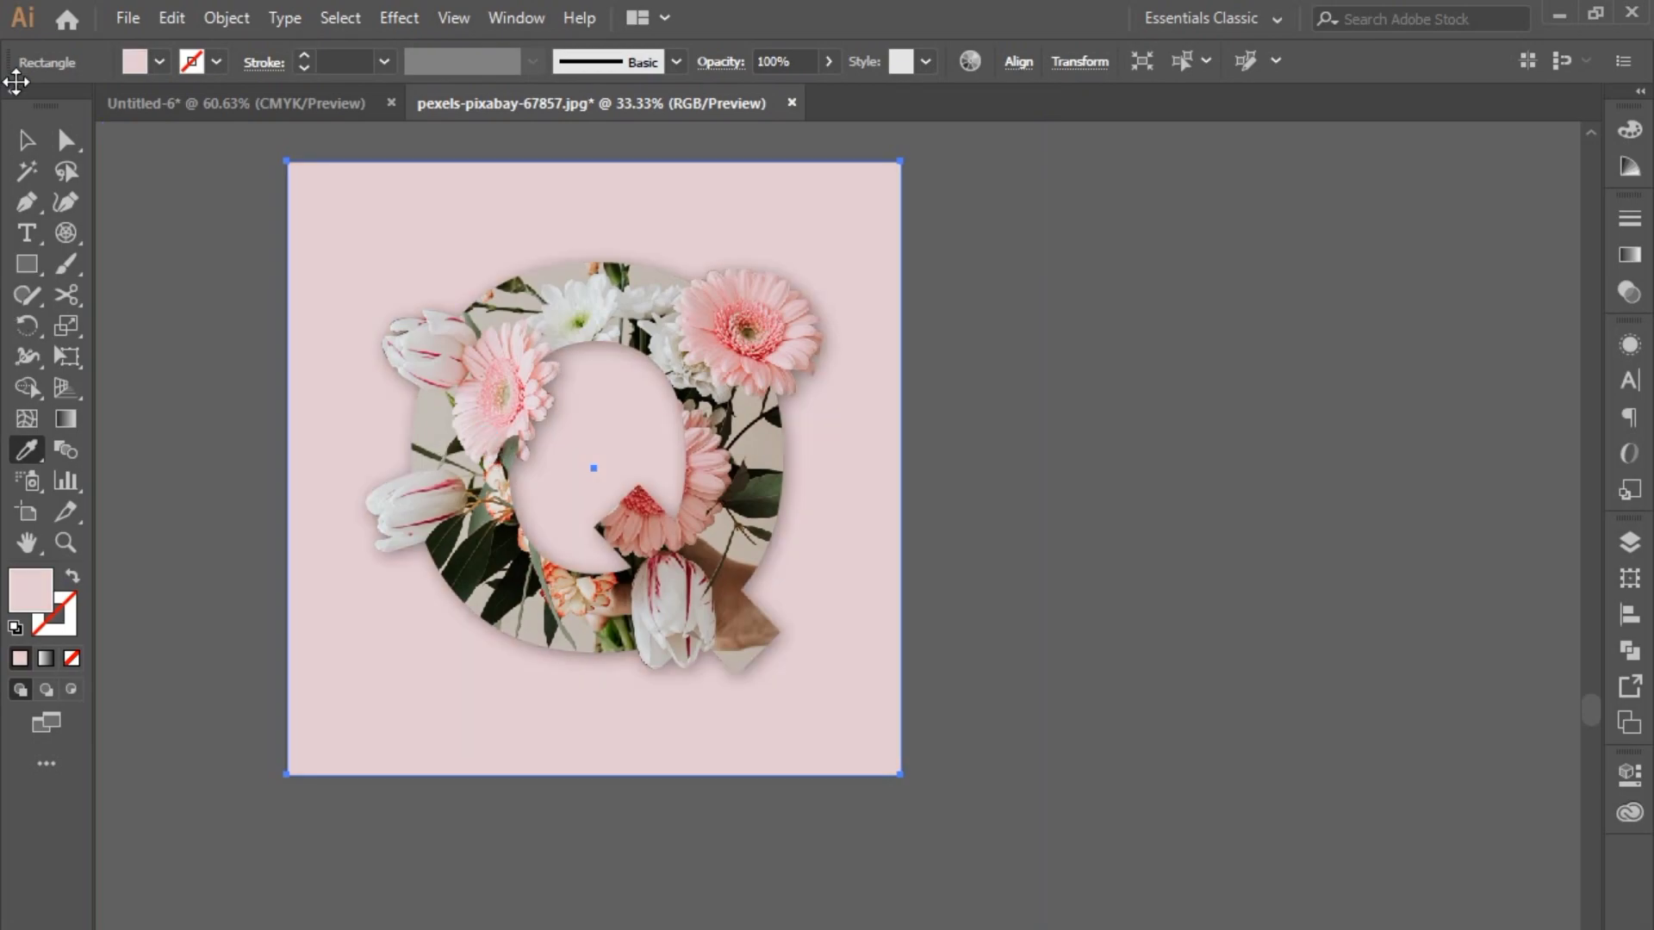
pyautogui.click(28, 140)
pyautogui.click(448, 360)
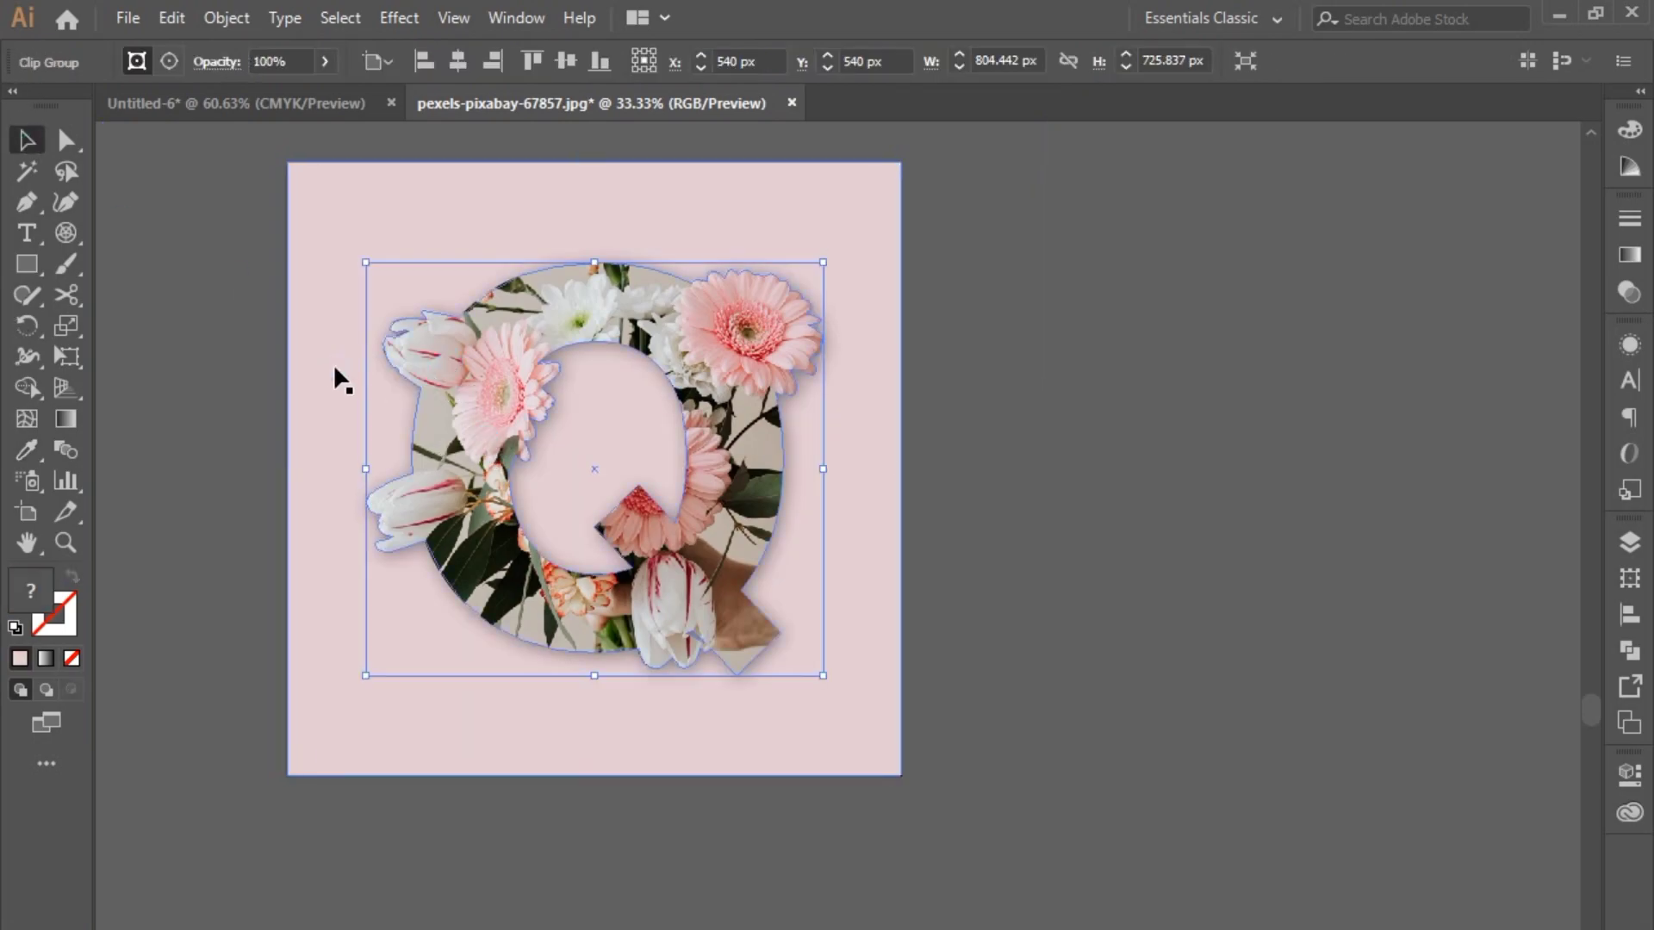
pyautogui.click(249, 344)
# Examine the finished floral Q with its drop shadow against the pale pink background
pyautogui.scroll(-1, 249, 344)
pyautogui.moveTo(259, 410); pyautogui.dragTo(401, 459)
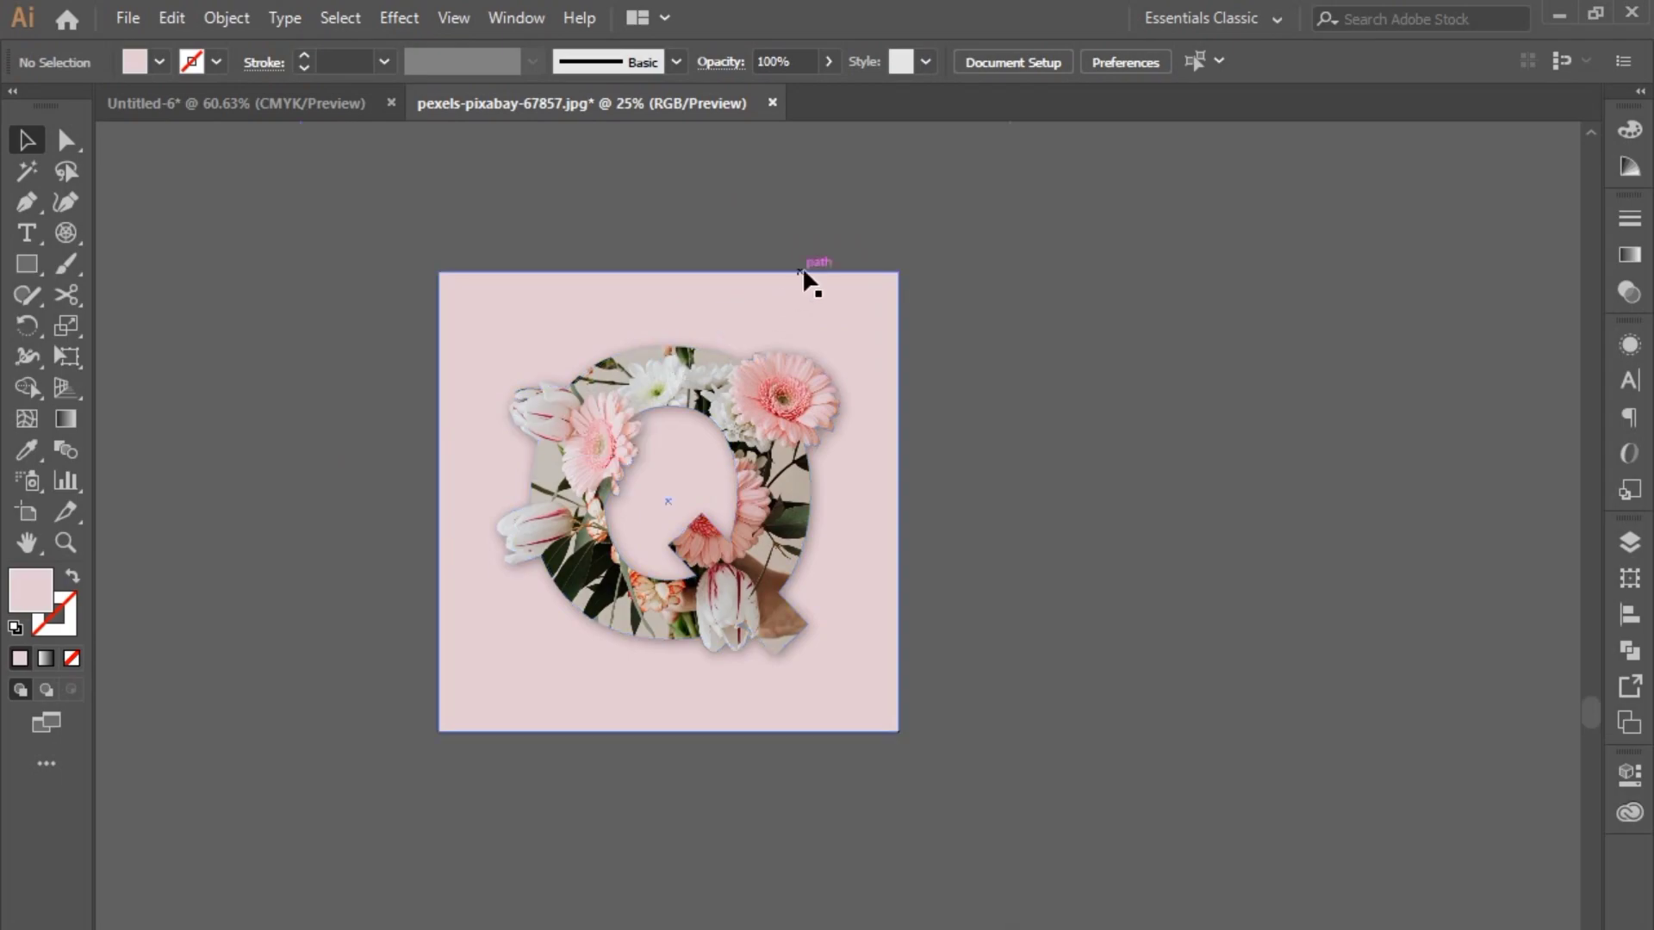
pyautogui.click(664, 357)
pyautogui.click(1136, 587)
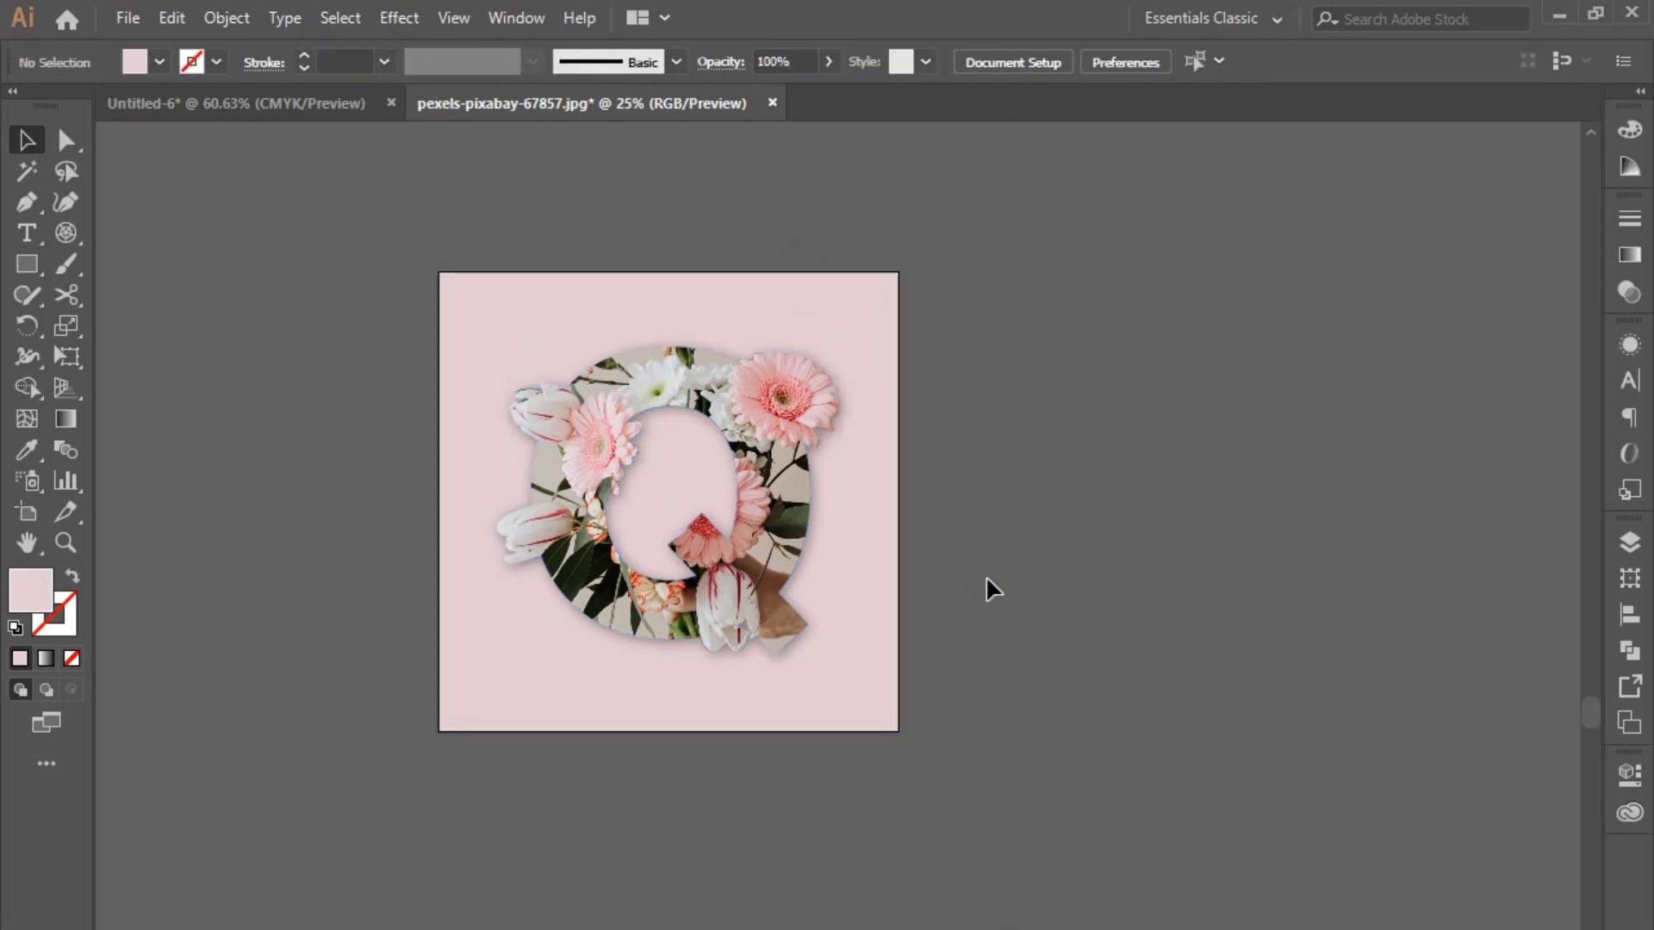
pyautogui.scroll(1, 988, 582)
pyautogui.moveTo(901, 583); pyautogui.dragTo(1077, 597)
pyautogui.click(1111, 543)
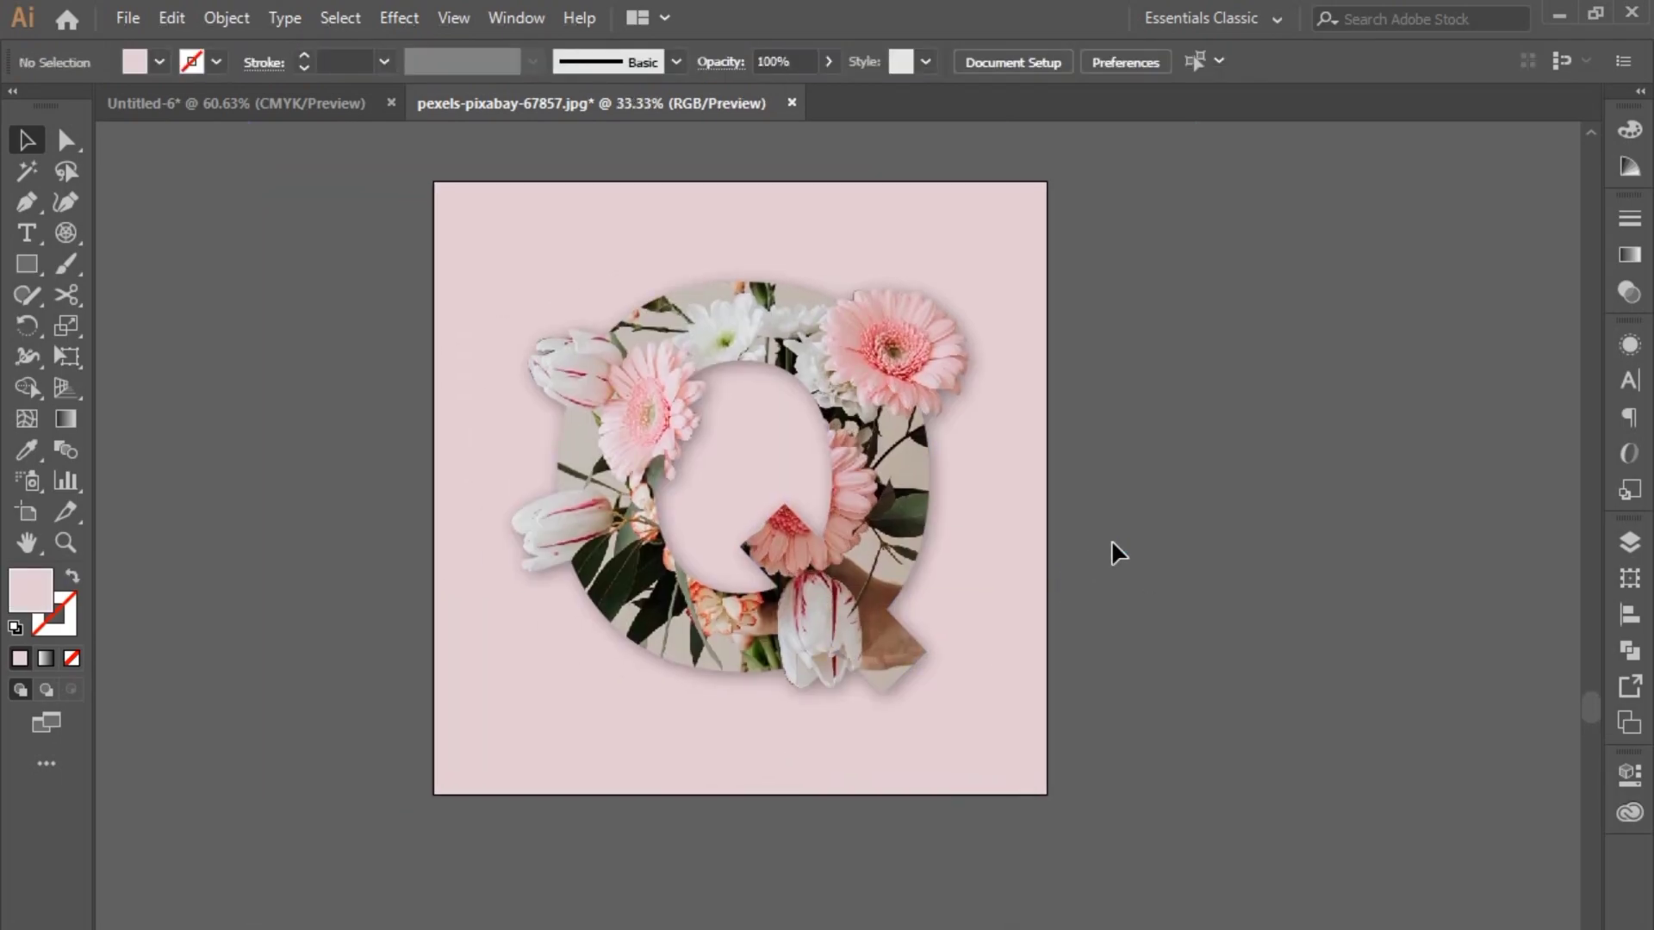
pyautogui.click(880, 545)
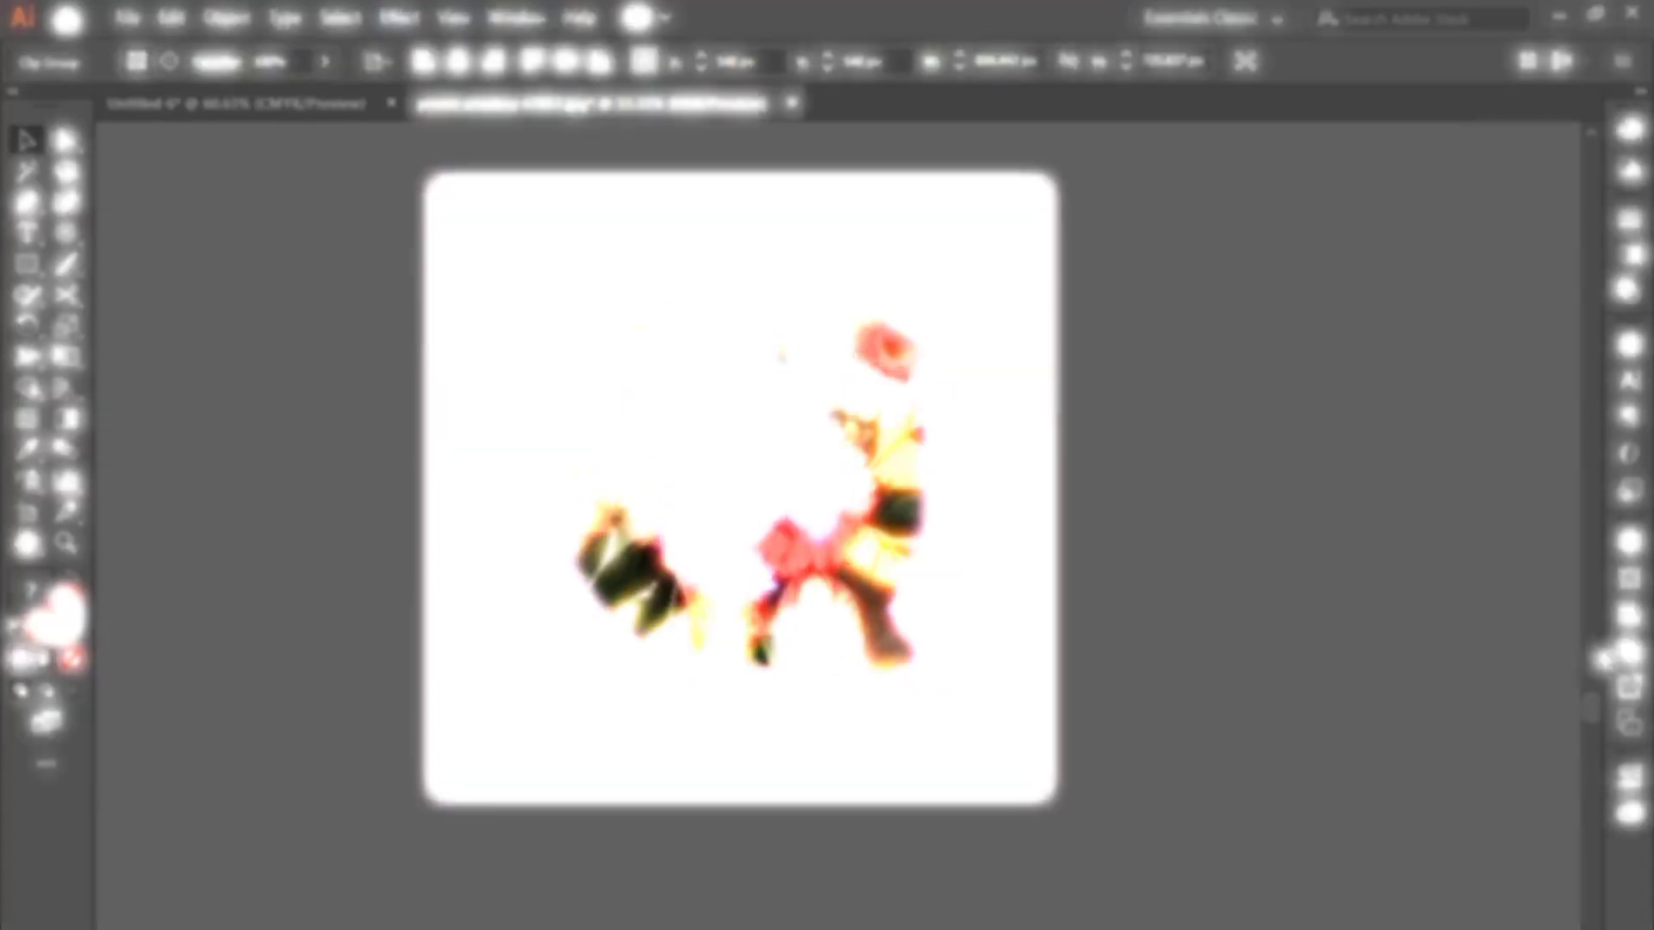